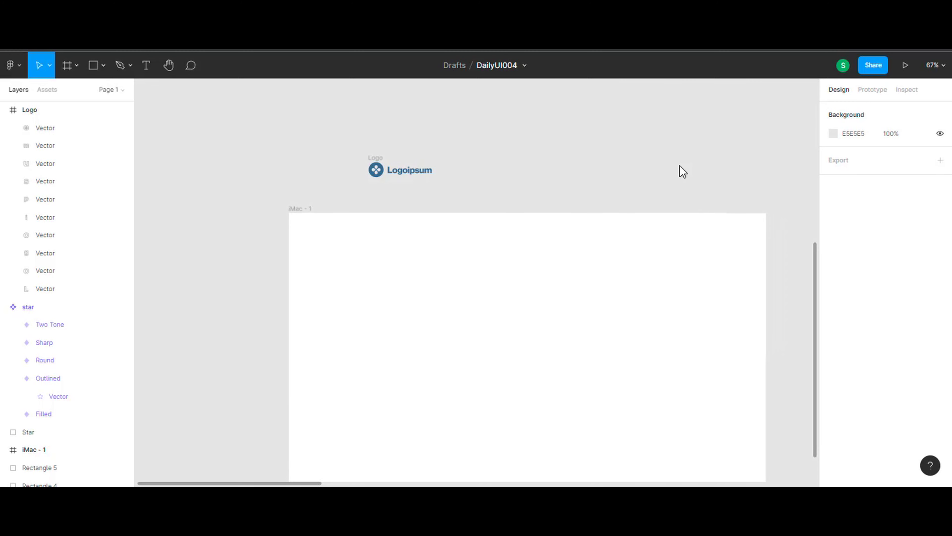
- Give the iMac - 1 frame a 12-column layout grid with 40 px margins
left_click(300, 216)
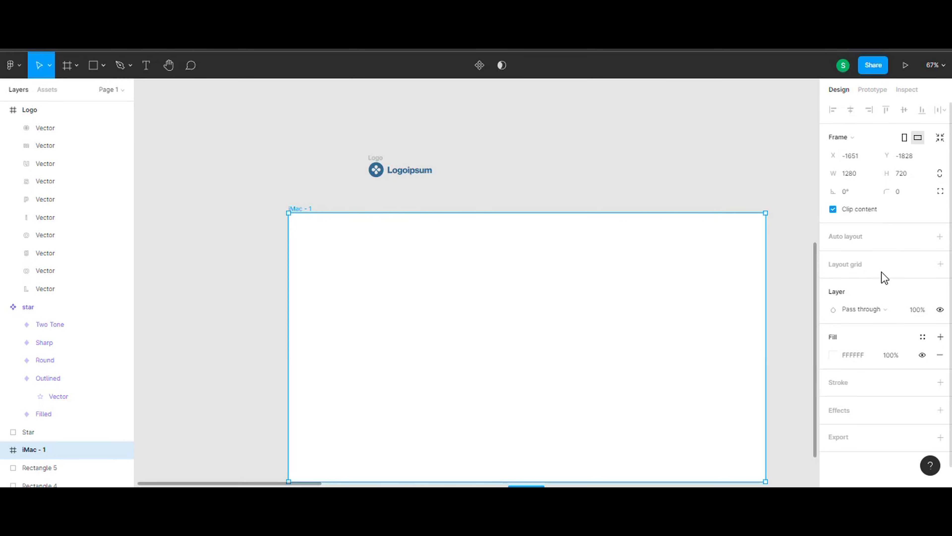
left_click(941, 264)
left_click(833, 282)
left_click(708, 284)
left_click(734, 315)
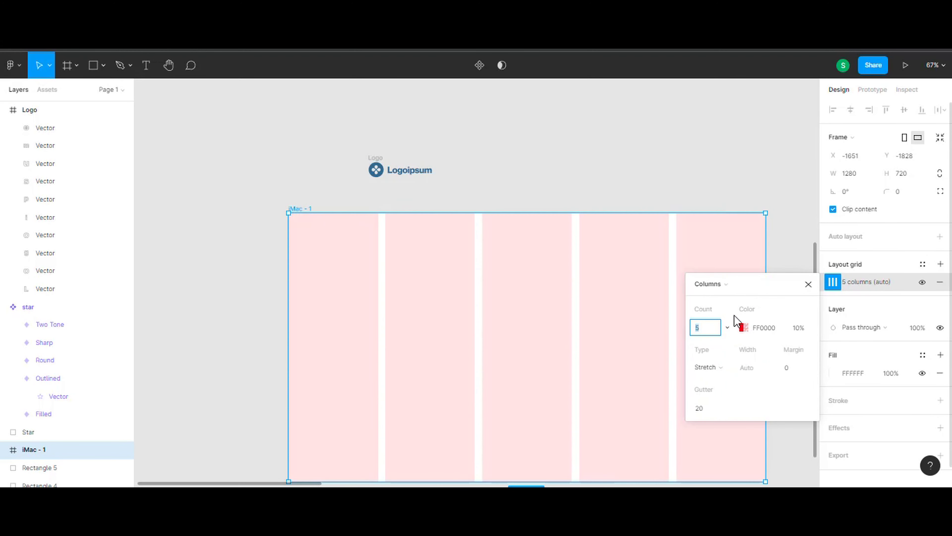
left_click(798, 371)
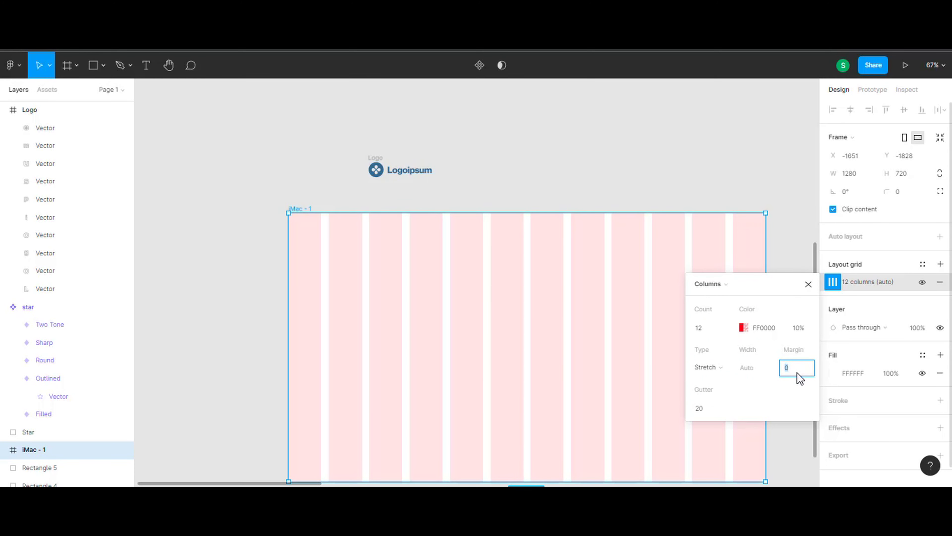
type("40")
key("Escape")
key("Escape")
- Move the Logoipsum logo into the frame's top-left corner at 48, 32
scroll(375, 229, "up", 5)
mouse_move(378, 111)
left_mouse_down()
mouse_move(280, 224)
mouse_move(262, 226)
left_mouse_up()
left_click(453, 180)
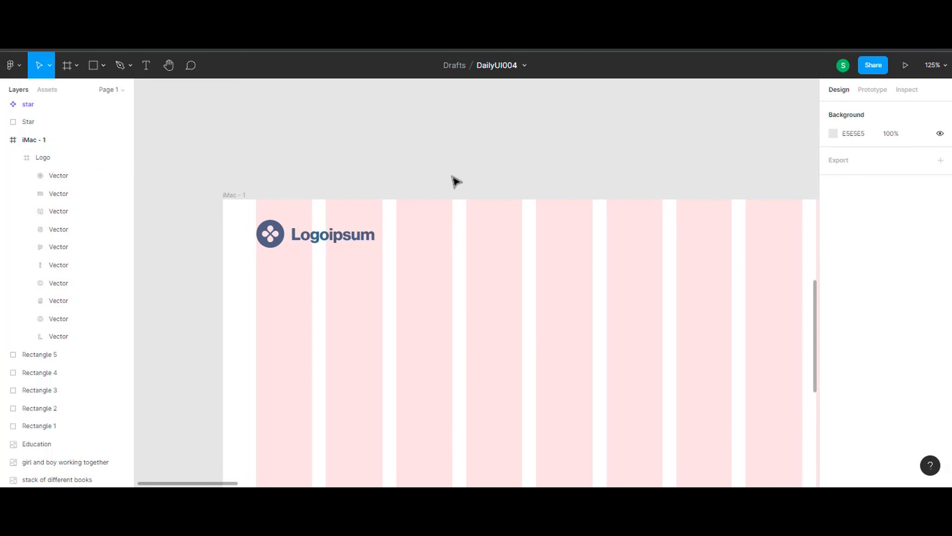
left_click(303, 245)
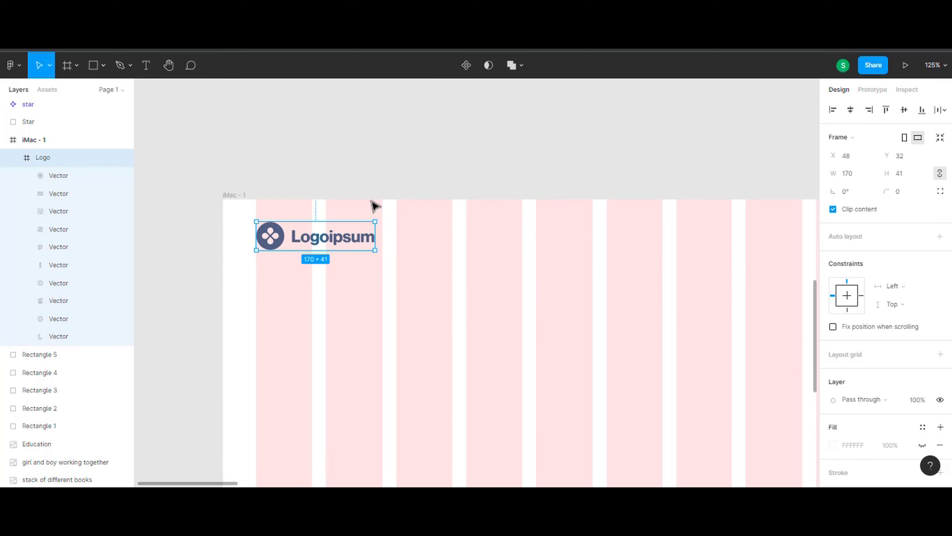
left_click(457, 174)
scroll(462, 281, "down", 5, "ctrl")
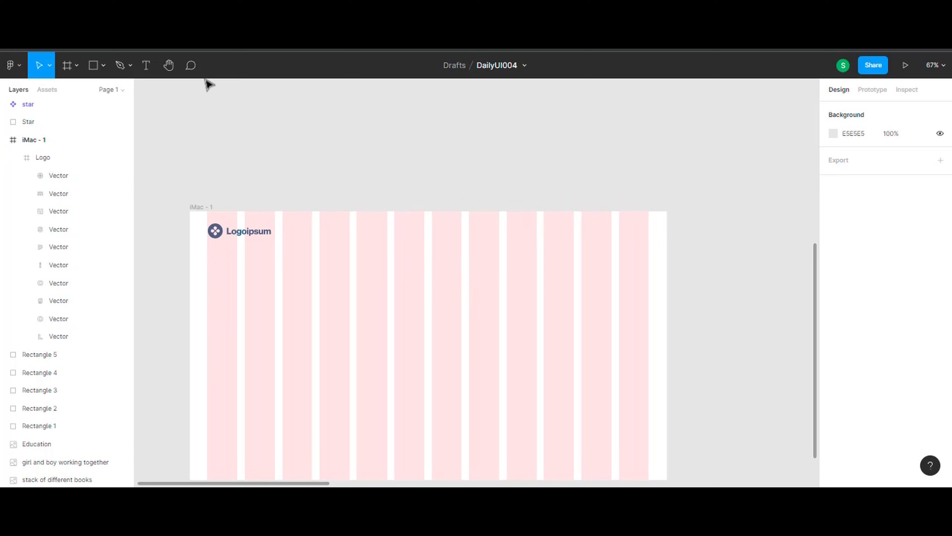
- Add a 'Home' text layer near the top right of the frame
left_click(635, 229)
scroll(578, 266, "up", 5, "ctrl")
scroll(578, 266, "down", 3, "ctrl")
scroll(579, 265, "down", 2, "ctrl")
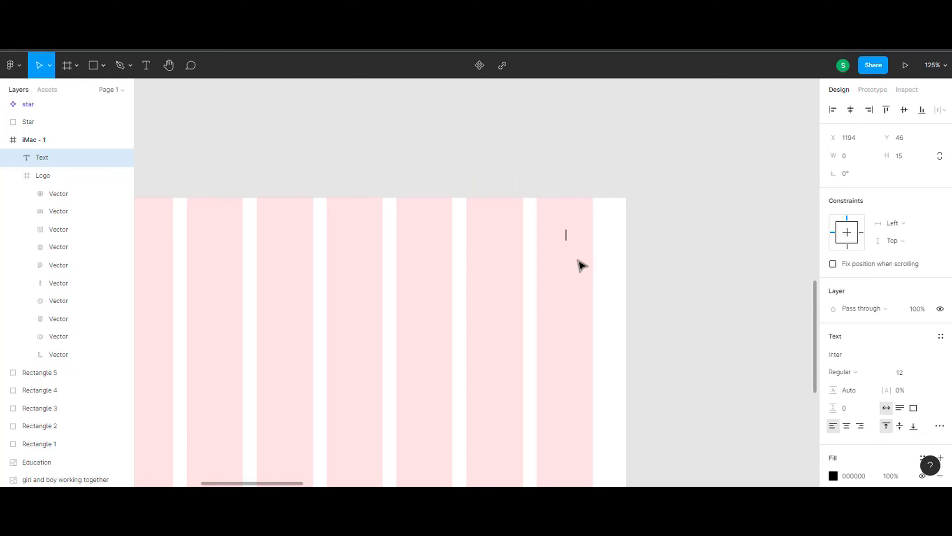
type("Home")
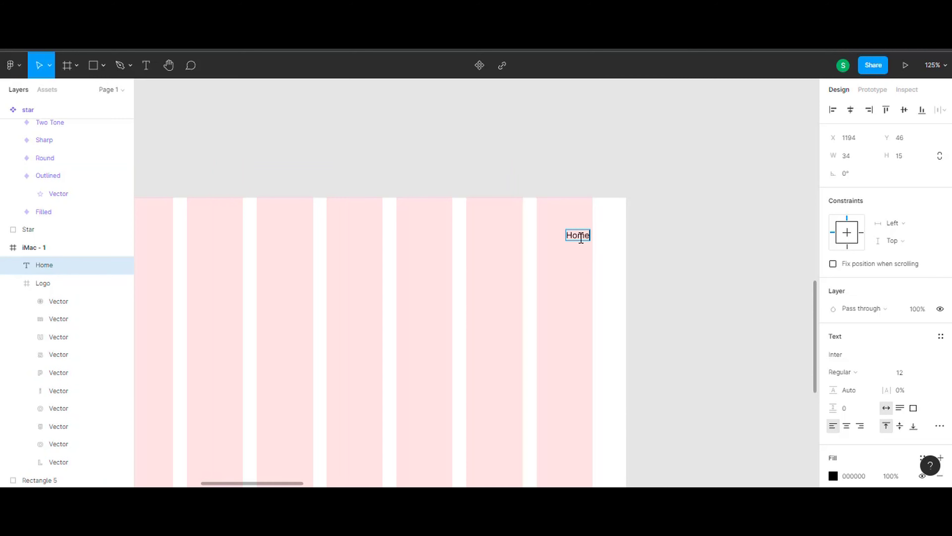
- Set the Home text to Poppins Bold
scroll(419, 234, "up", 3, "ctrl")
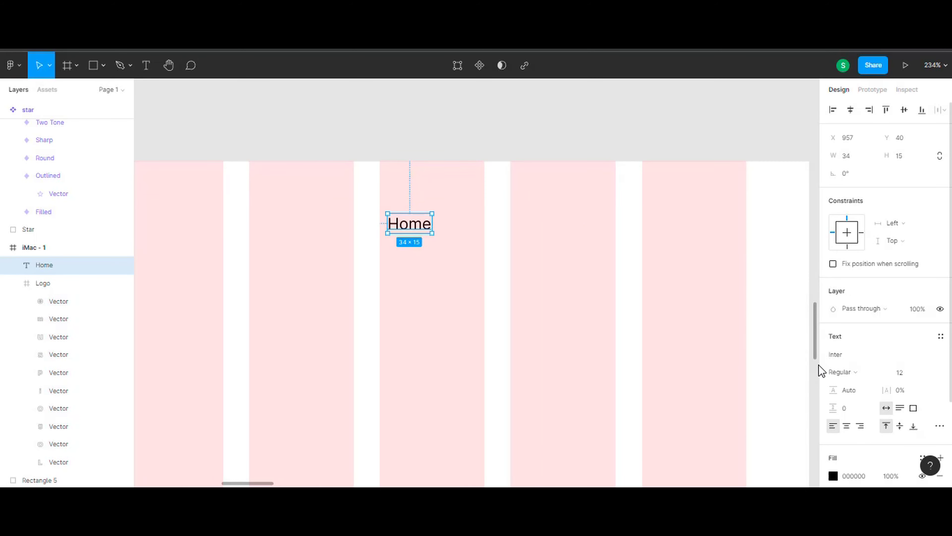
left_click(940, 359)
left_click(850, 355)
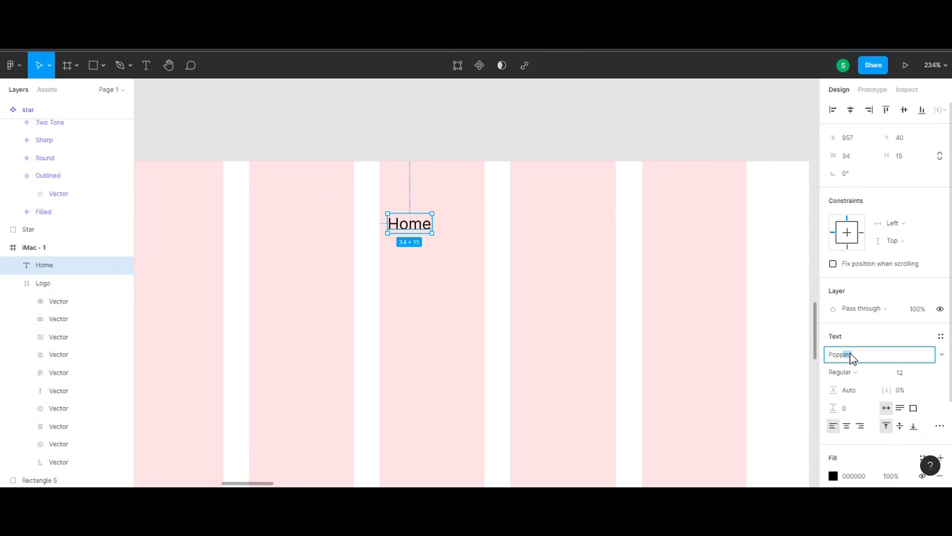
key("Return")
left_click(844, 372)
left_click(866, 315)
- Check the logo's 406991 blue and reselect the Home text
left_click(455, 229)
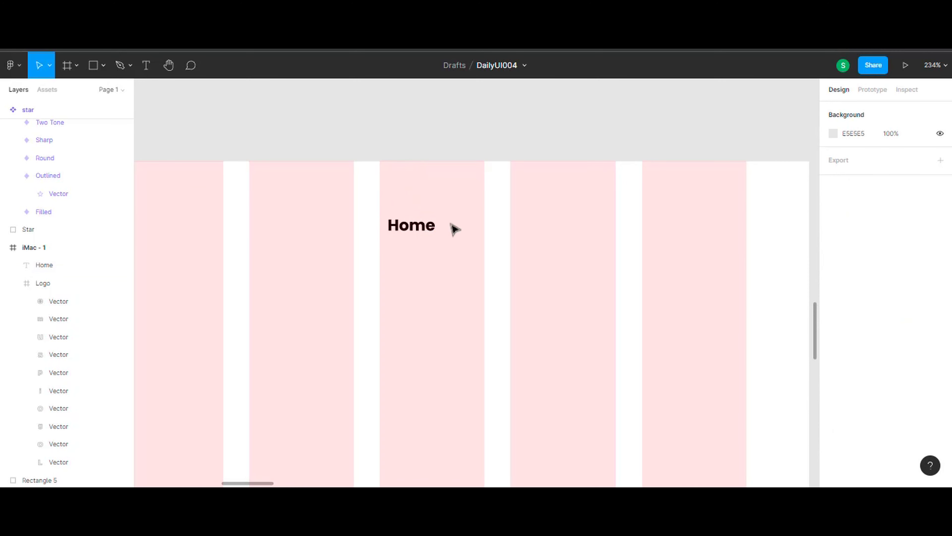
left_click(412, 226)
scroll(412, 302, "down", 3, "ctrl")
scroll(251, 289, "left", 5)
left_click(240, 240)
scroll(842, 375, "down", 2)
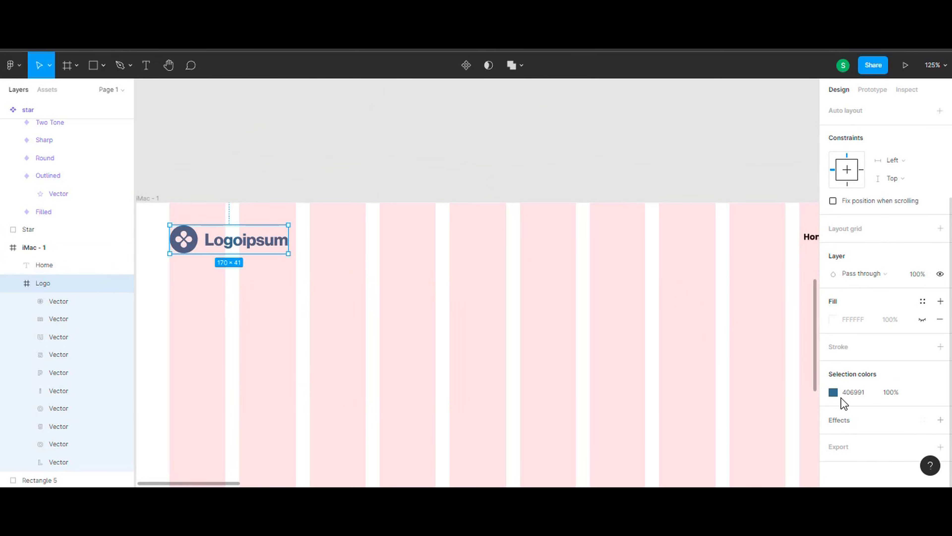
left_click(742, 177)
scroll(713, 225, "right", 4)
left_click(664, 260)
left_click(731, 344)
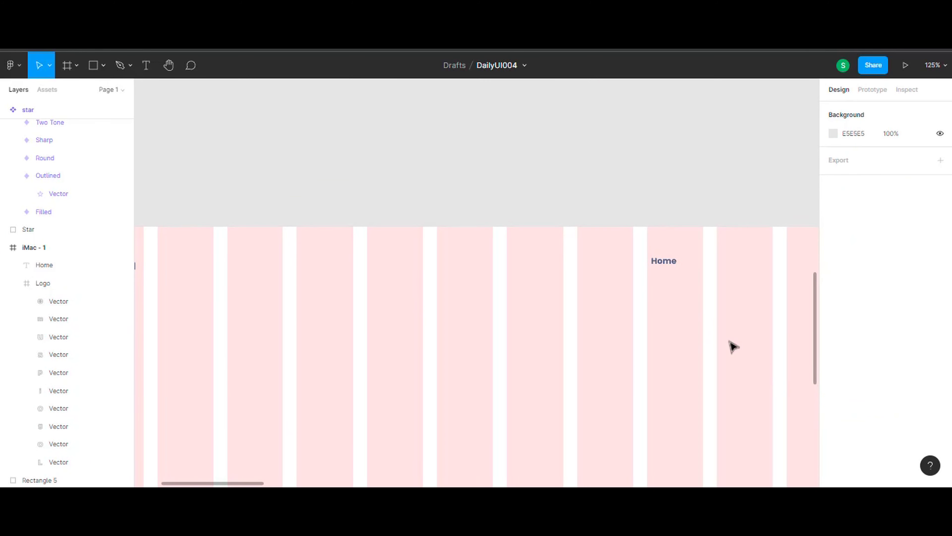
left_click(664, 260)
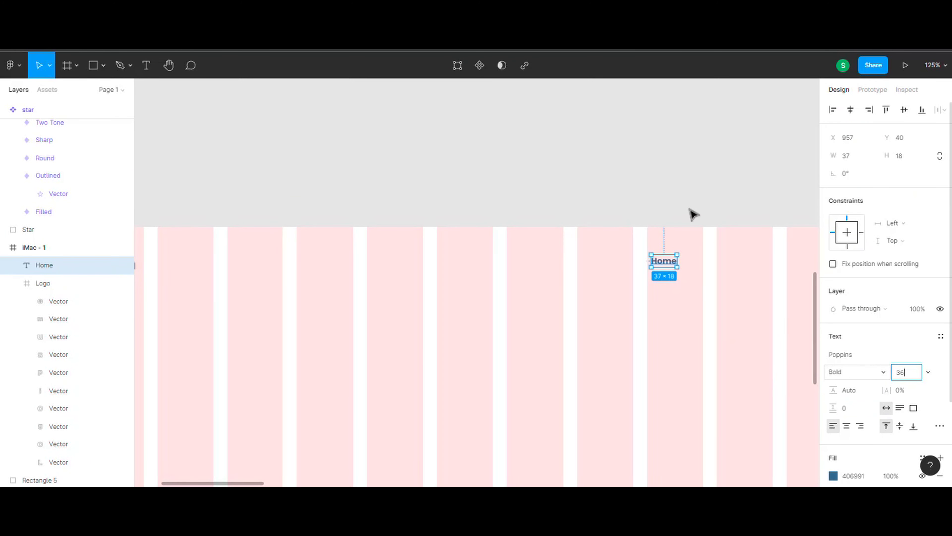
- Set Home to size 24 and move it left along the frame's top
key("Return")
scroll(633, 323, "down", 5, "ctrl")
scroll(629, 329, "up", 3, "ctrl")
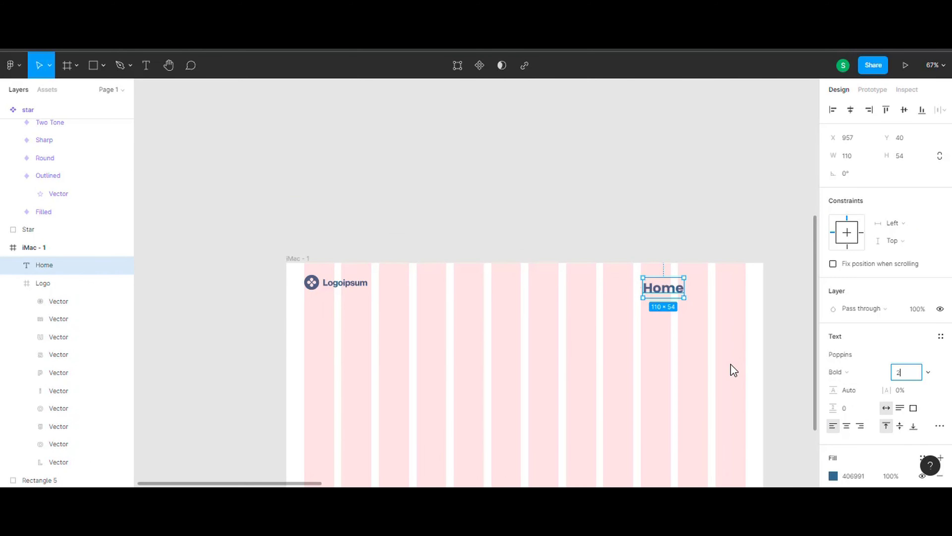
type("8")
left_click(645, 223)
left_click_drag(666, 289, 582, 287)
left_click(899, 372)
type("24")
key("Return")
scroll(609, 278, "up", 5, "ctrl")
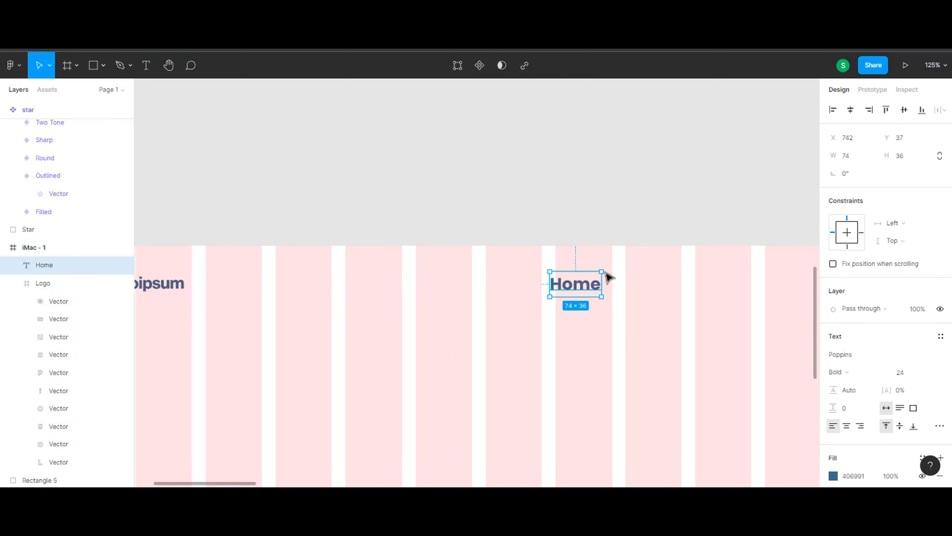
left_click(609, 277)
- Duplicate Home and retype the copy as 'Pricing' at size 24
left_click(591, 289)
key("ctrl+c")
key("ctrl+v")
left_click_drag(591, 289, 657, 292)
double_click(650, 285)
type("Pric")
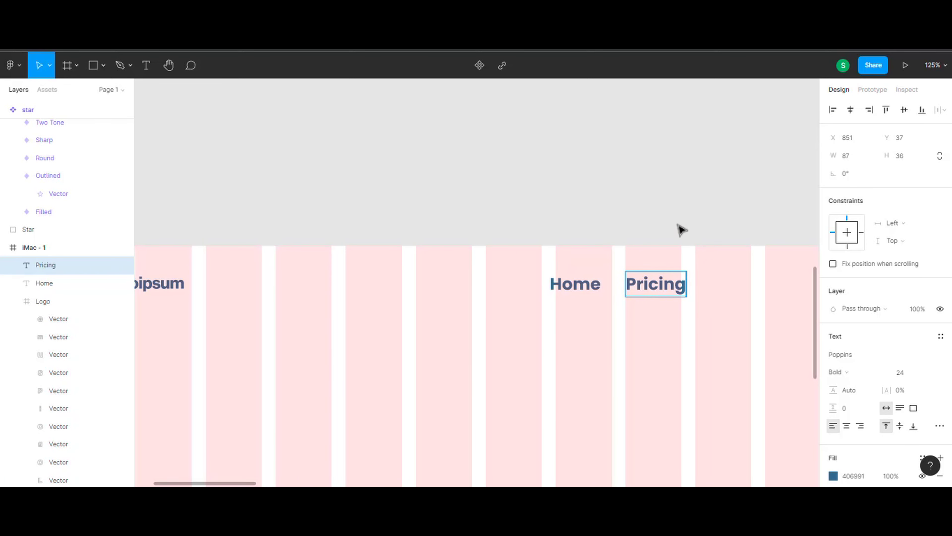
key("Escape")
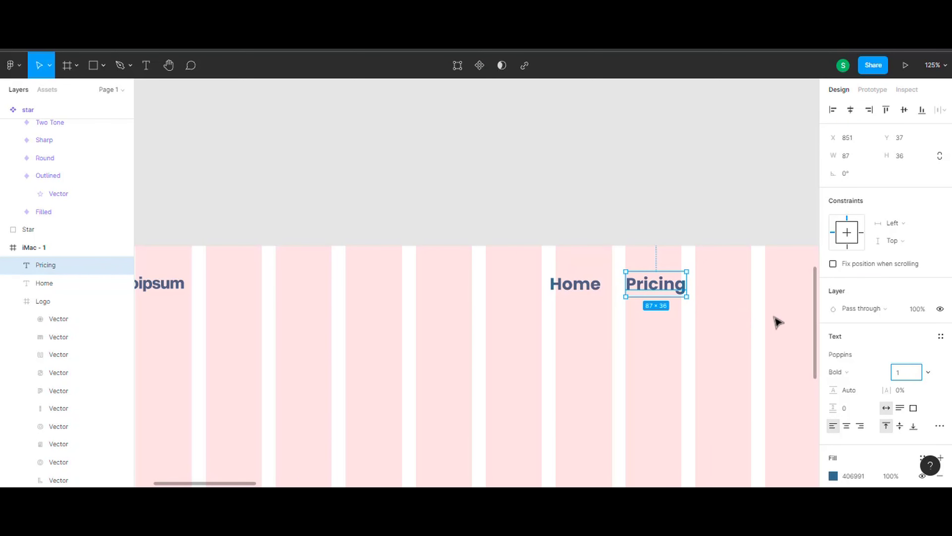
type("0")
key("Return")
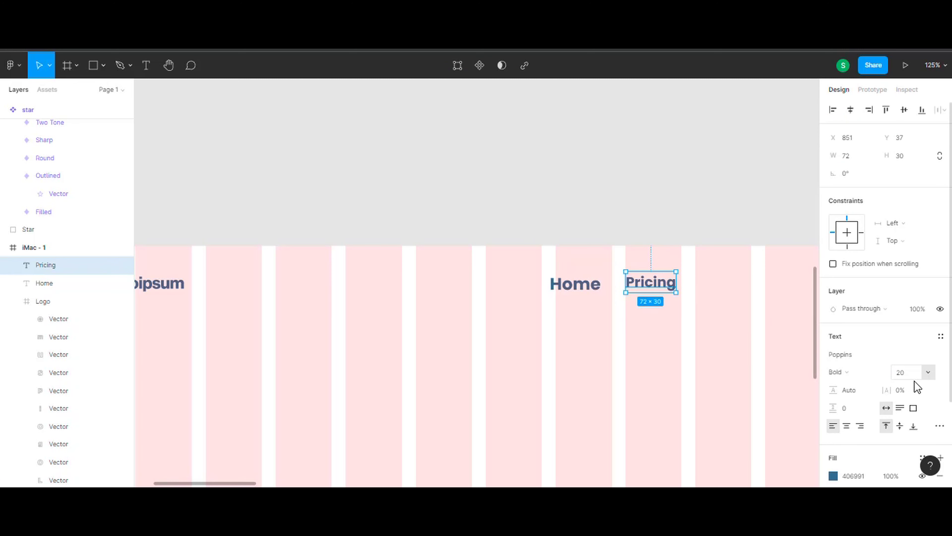
key("Return")
key("Escape")
- Duplicate Pricing as 'Testimonials' and shift Home right to even the spacing
scroll(675, 240, "right", 3)
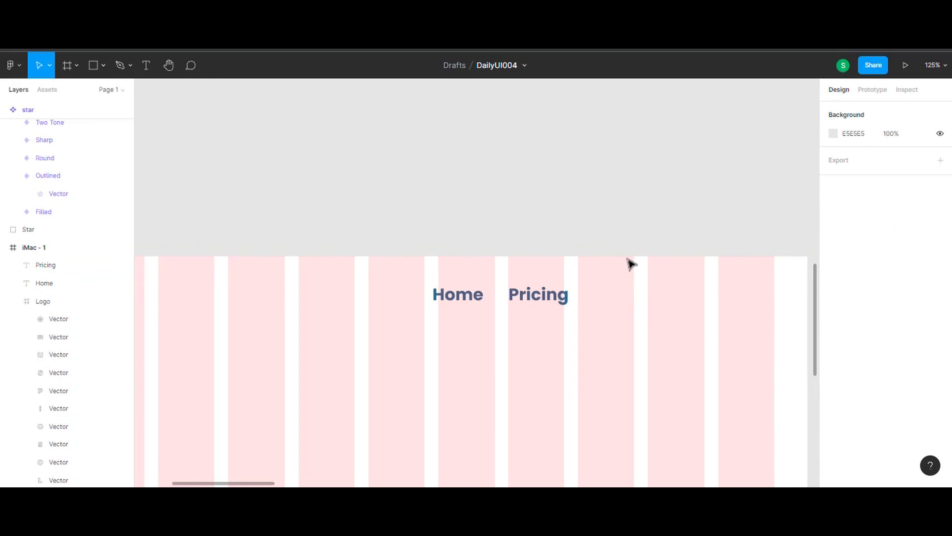
left_click(544, 302)
mouse_move(545, 302)
left_mouse_down()
mouse_move(725, 300)
mouse_move(597, 300)
mouse_move(611, 299)
left_mouse_up()
key("ctrl+c")
key("ctrl+v")
double_click(662, 303)
type("Te")
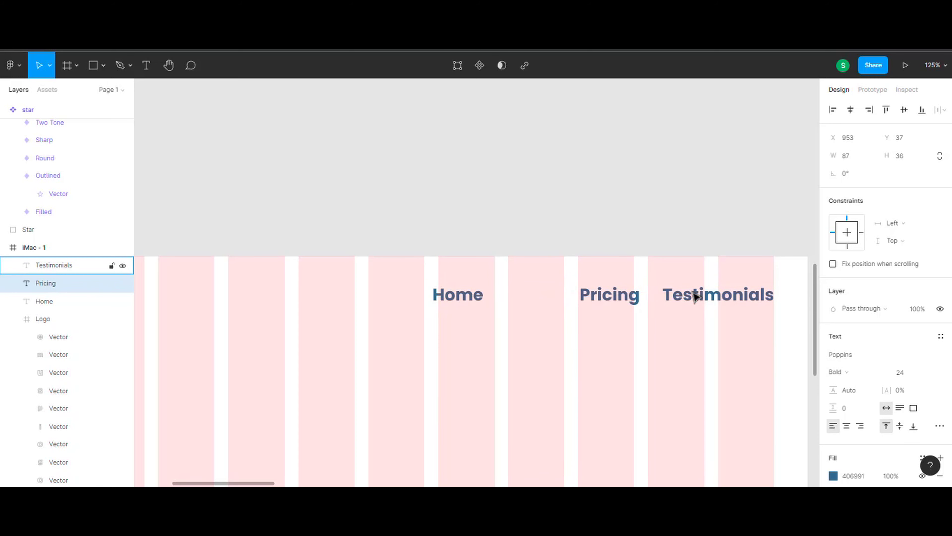
left_click_drag(485, 299, 527, 300)
scroll(495, 306, "up", 5)
- Turn on the underline decoration for the Home label
left_click(542, 276)
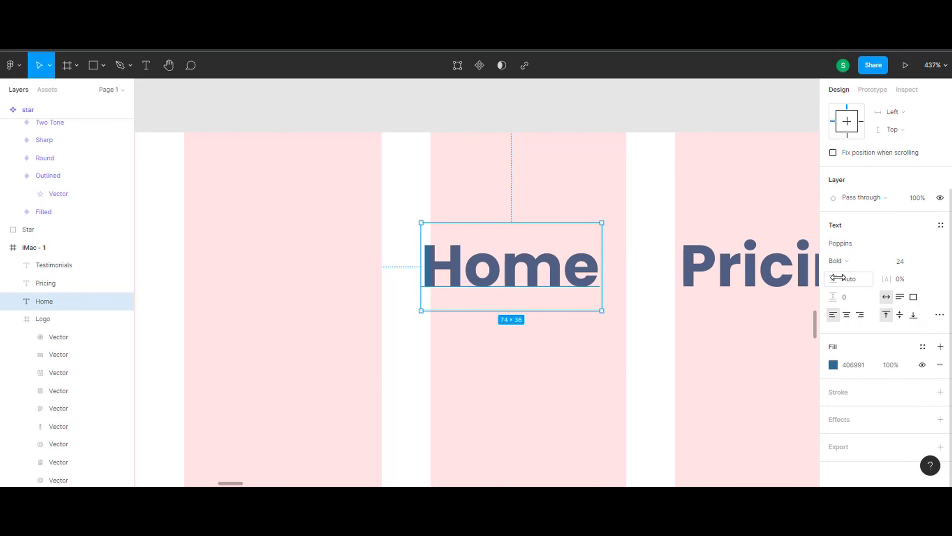
left_click(939, 315)
left_click(792, 311)
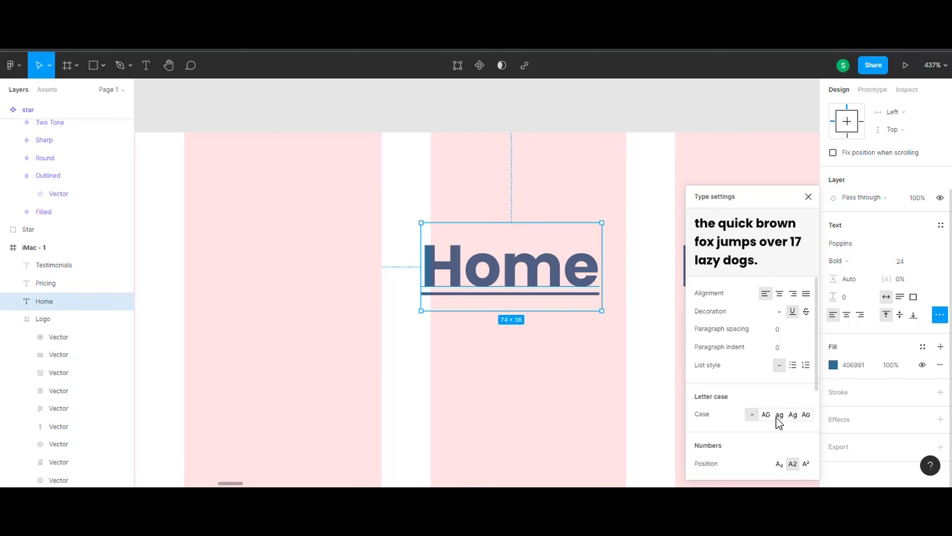
key("Escape")
- Select the logo and the three nav labels together to compare them
scroll(653, 264, "down", 10)
scroll(615, 281, "up", 3)
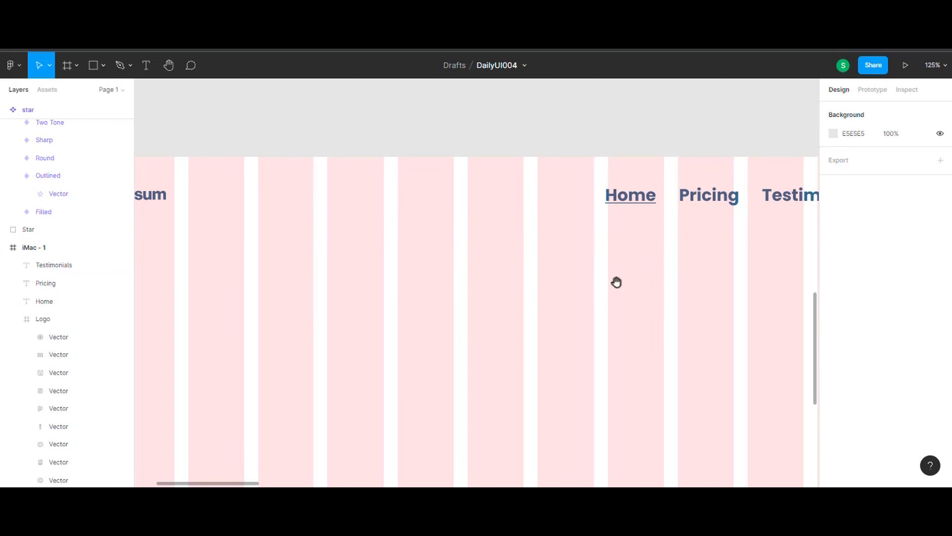
scroll(615, 281, "down", 3)
left_click(338, 246)
left_click(641, 248, "shift")
left_click(679, 247, "shift")
left_click(715, 249, "shift")
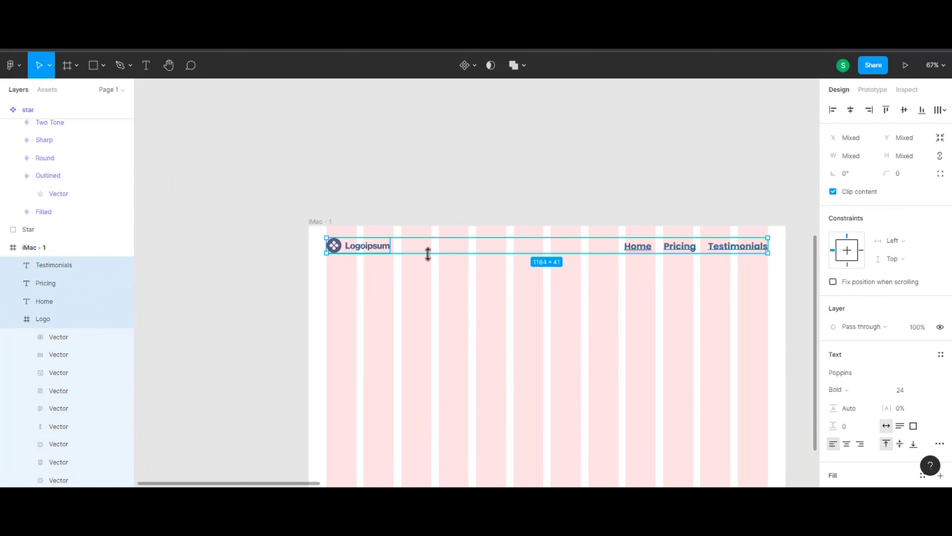
left_click(378, 276)
scroll(382, 238, "up", 4)
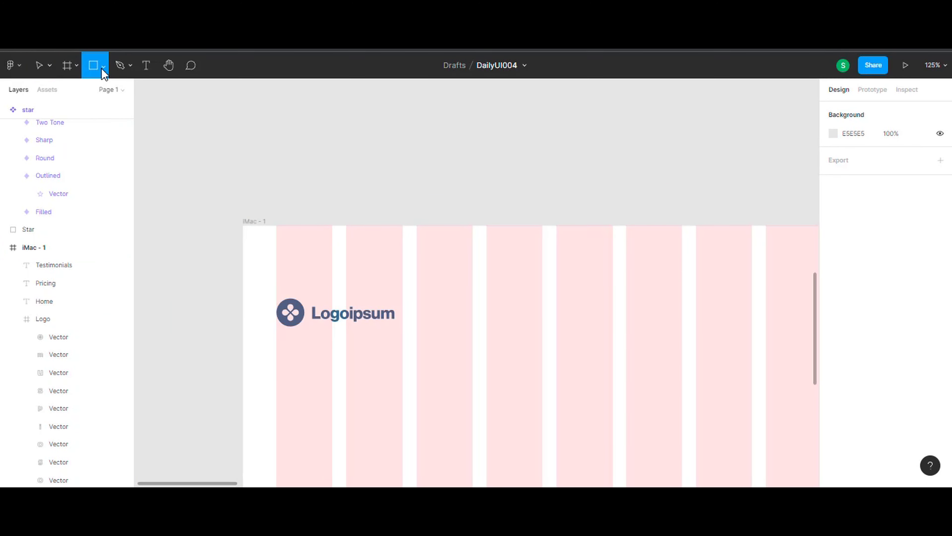
- Draw a header rectangle across the frame's top and move the logo up into it
left_click_drag(276, 228, 687, 262)
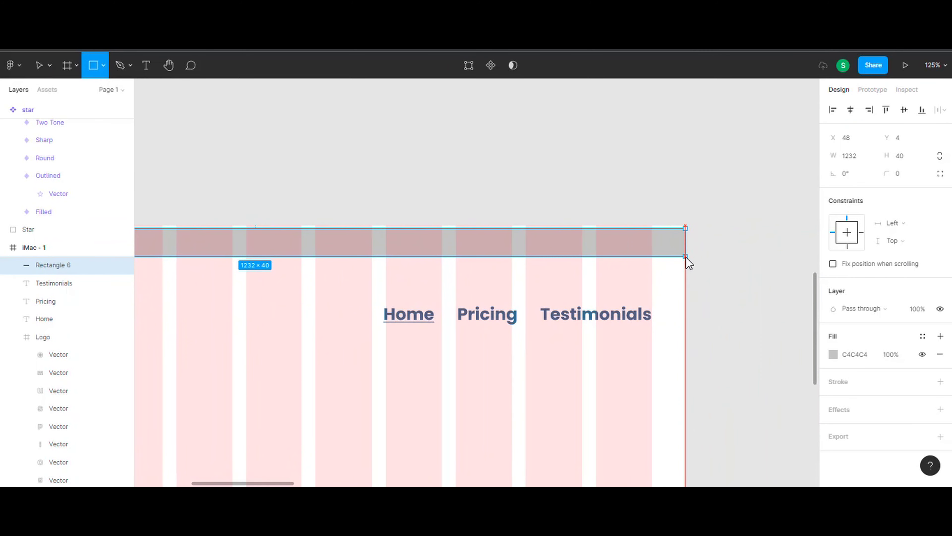
scroll(648, 180, "left", 5)
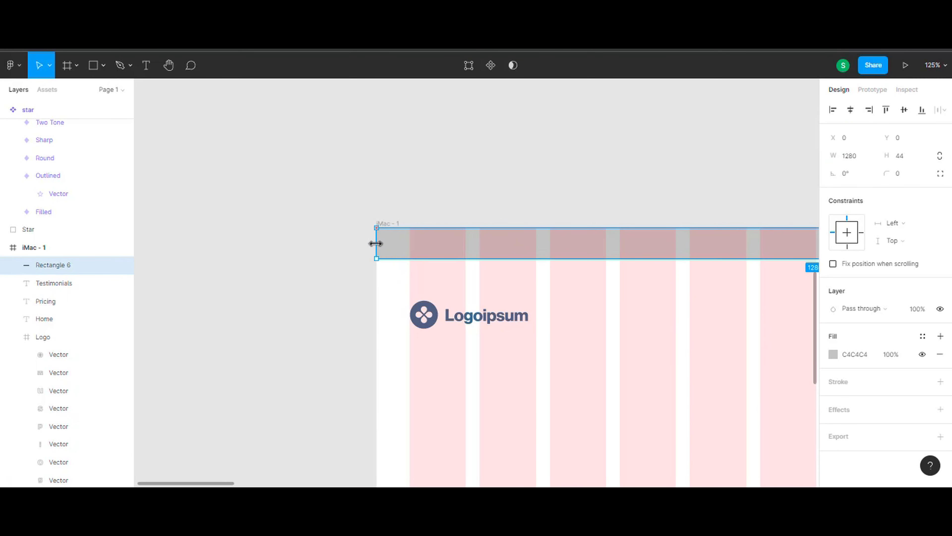
left_click_drag(446, 314, 445, 246)
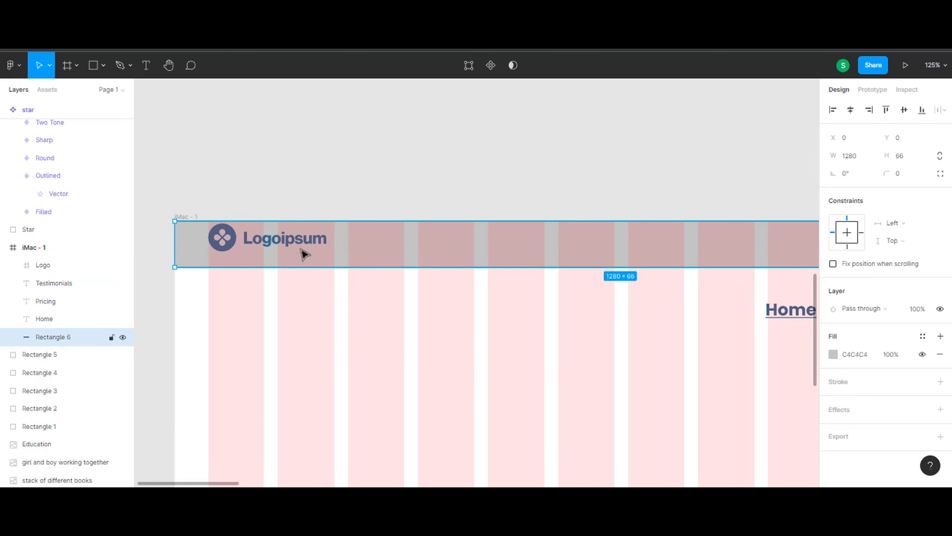
left_click(304, 254)
mouse_move(376, 268)
left_mouse_down()
mouse_move(376, 280)
mouse_move(338, 275)
left_mouse_up()
left_click(304, 255)
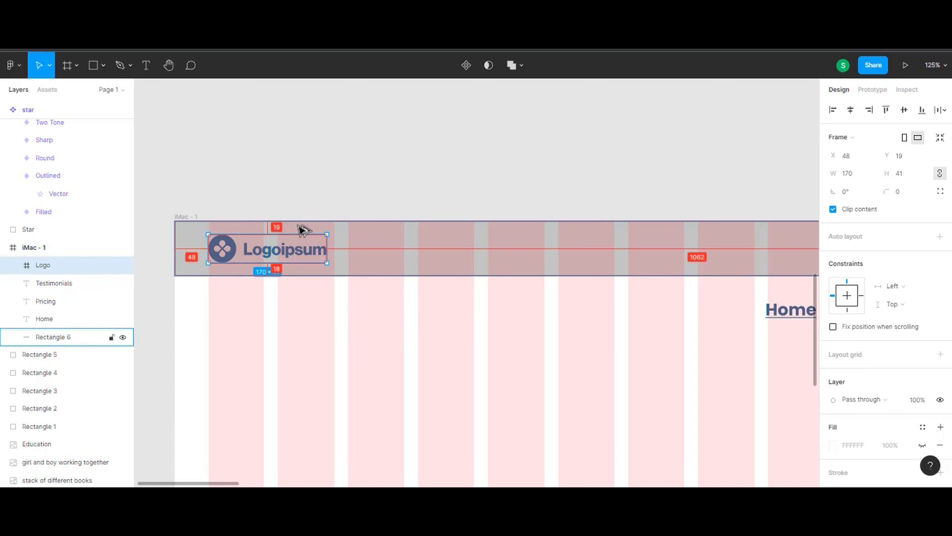
left_click(389, 319)
- Raise Home, Pricing and Testimonials into the header and check its white fill
scroll(389, 319, "down", 5)
left_click_drag(569, 313, 659, 304)
key("shift+Up")
key("shift+Up")
key("shift+Up")
key("shift+Up")
key("shift+Up")
key("shift+Up")
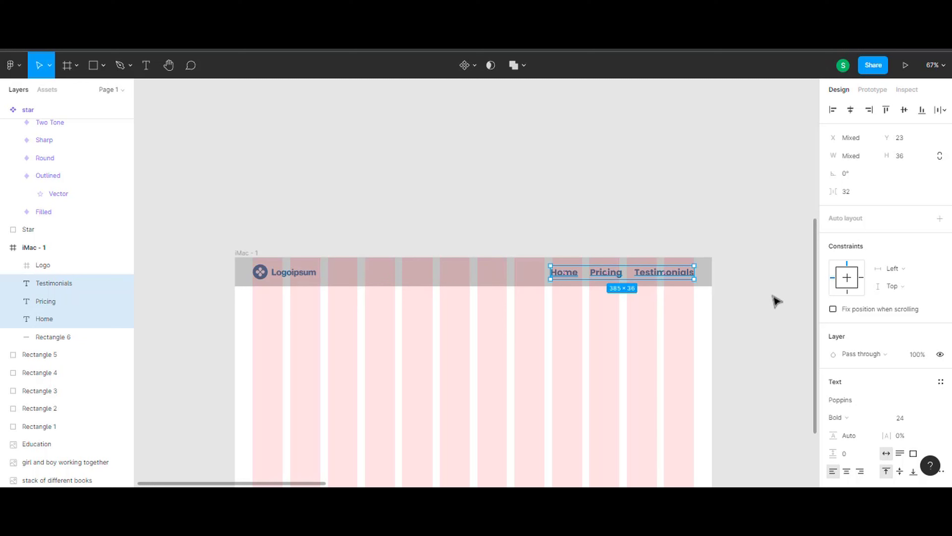
key("Tab")
left_click(833, 354)
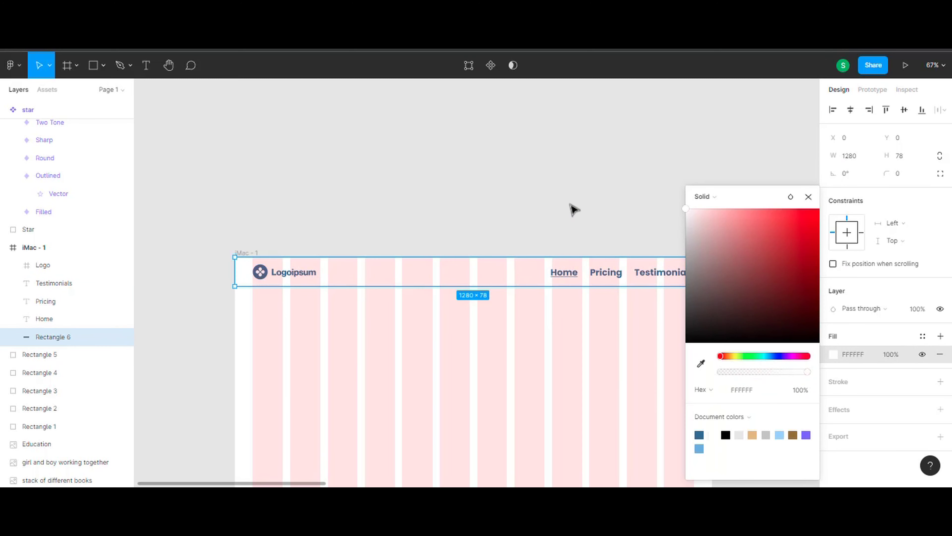
left_click(525, 184)
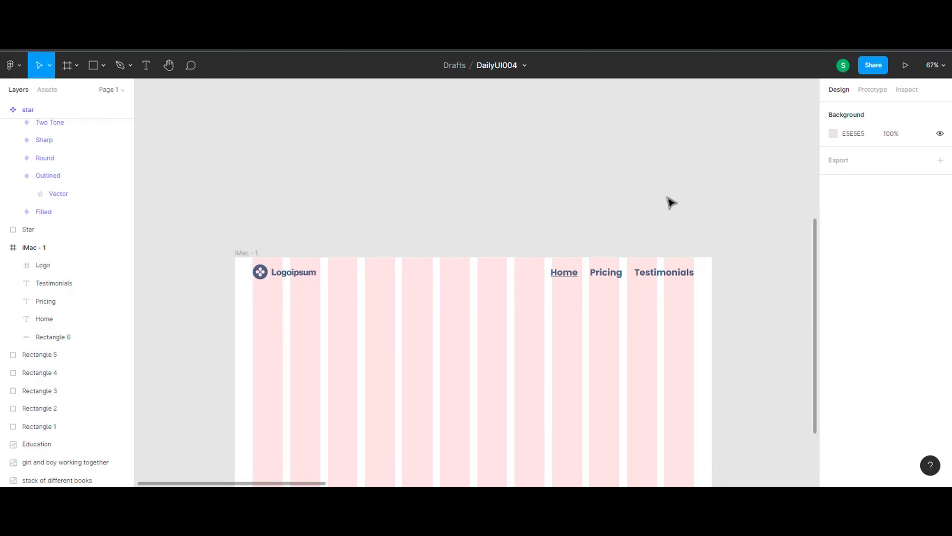
- Place the Education illustration in the frame, scaled to 707×707 on the right
left_click(721, 336)
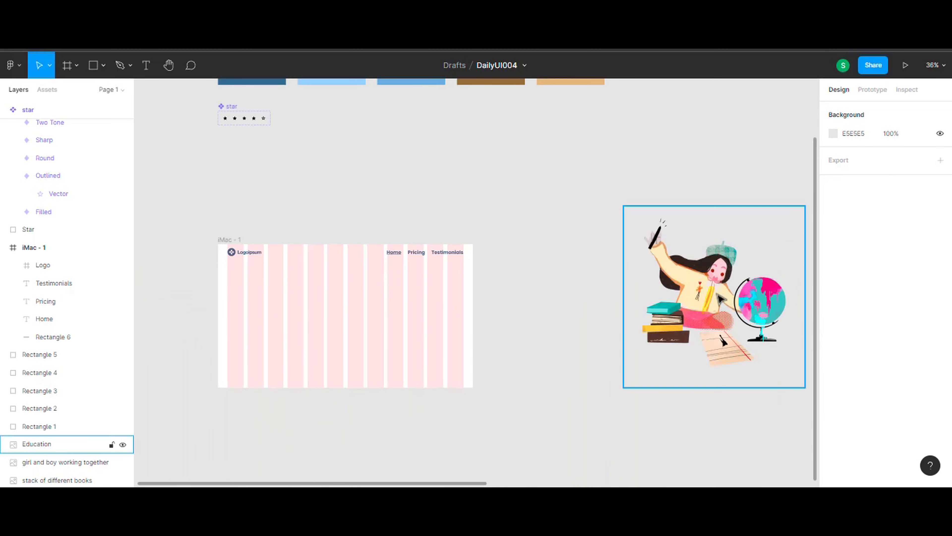
left_click_drag(721, 337, 409, 361)
left_click_drag(233, 154, 255, 179)
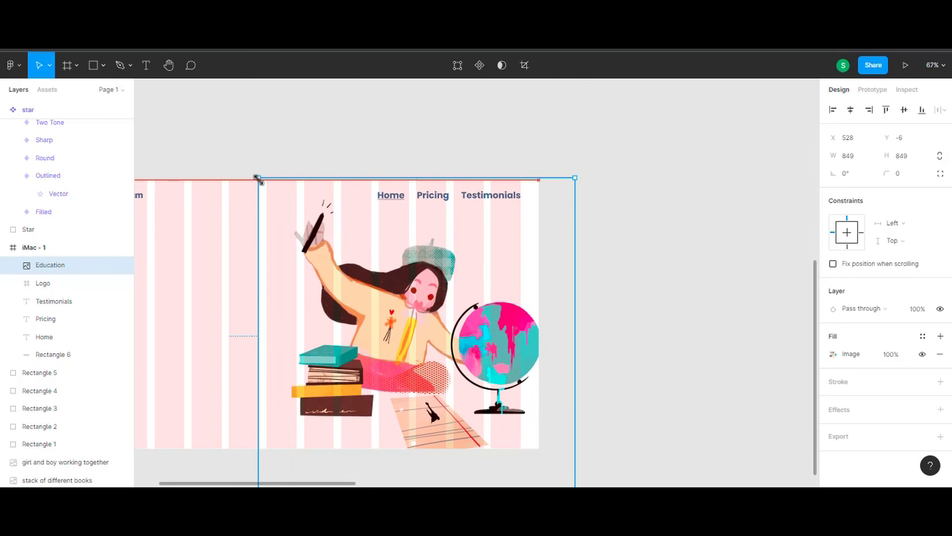
scroll(412, 300, "down", 2)
mouse_move(569, 426)
left_mouse_down()
mouse_move(516, 382)
mouse_move(519, 370)
left_mouse_up()
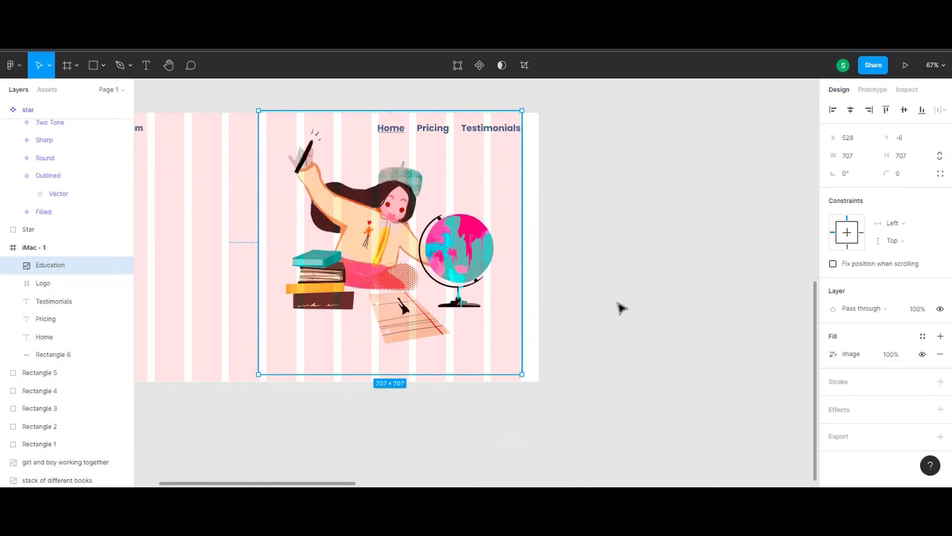
scroll(619, 308, "left", 3)
mouse_move(483, 274)
left_mouse_down()
mouse_move(516, 269)
mouse_move(509, 284)
left_mouse_up()
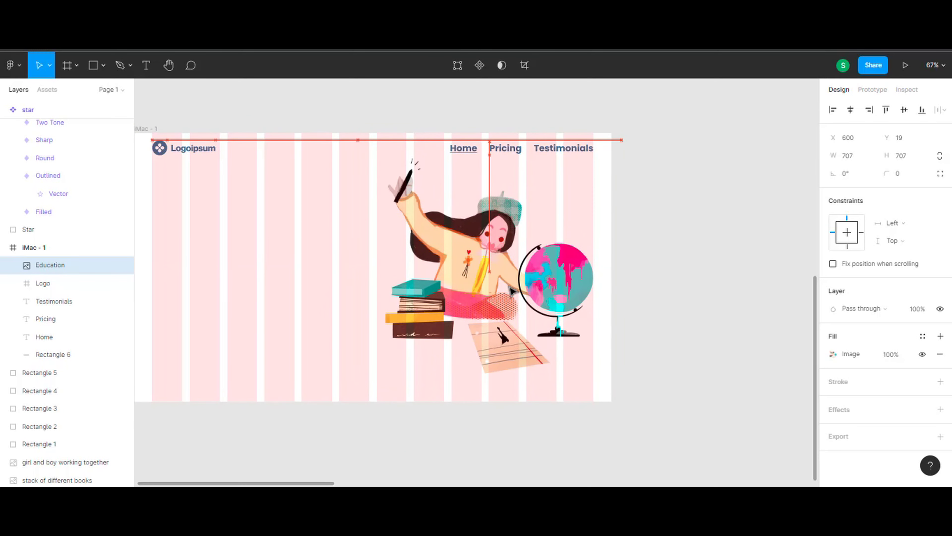
key("Escape")
scroll(474, 331, "up", 5)
scroll(474, 330, "down", 5)
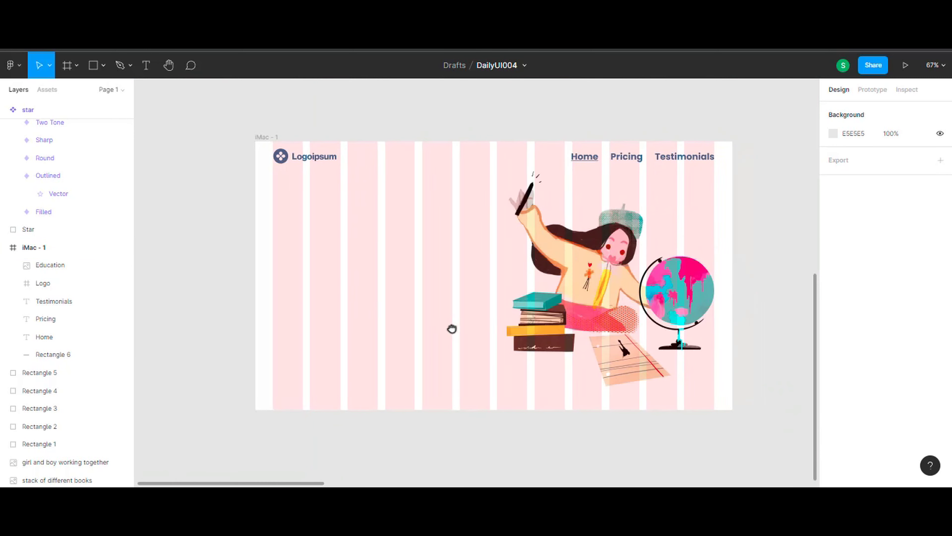
- Select the logo, header background and three nav labels together
key("t")
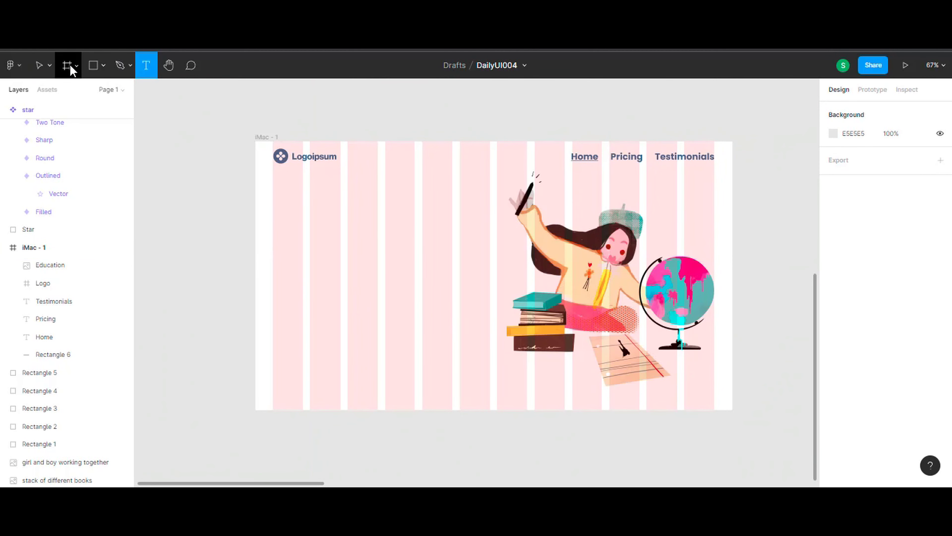
key("v")
left_click(591, 156)
left_click(591, 156)
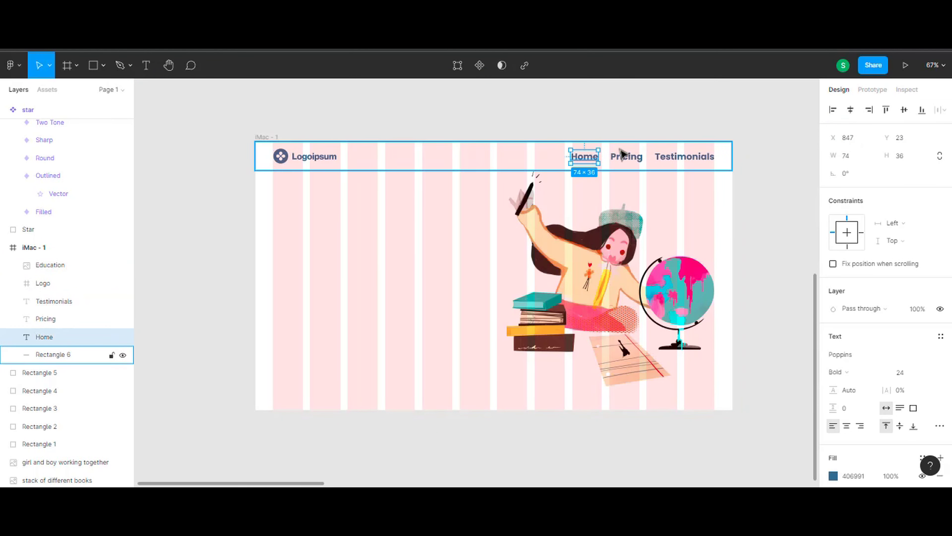
left_click(625, 156, "shift")
left_click(678, 156, "shift")
left_click(659, 149, "shift")
left_click(307, 156, "shift")
- Group the nav items as 'Navigation Bar' and type the 'LEARN ANYTHING ANYWHERE' heading
key("ctrl+g")
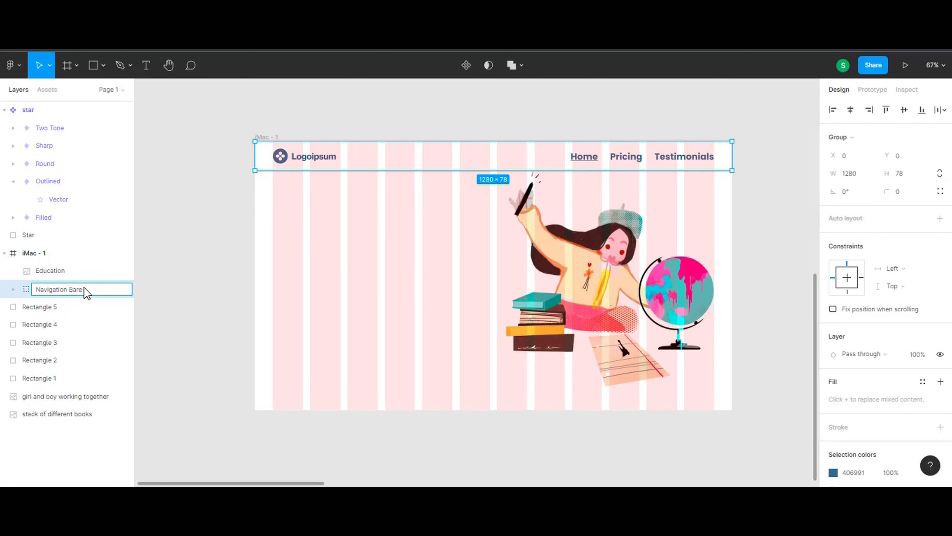
left_click(295, 127)
left_click(273, 260)
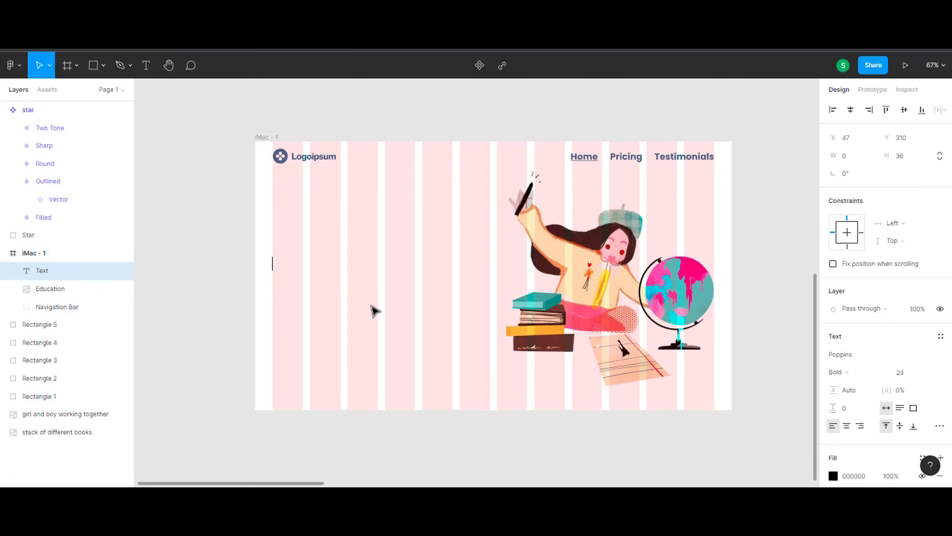
type("LEARN ANYTHING ANYWHERE")
left_click(375, 310)
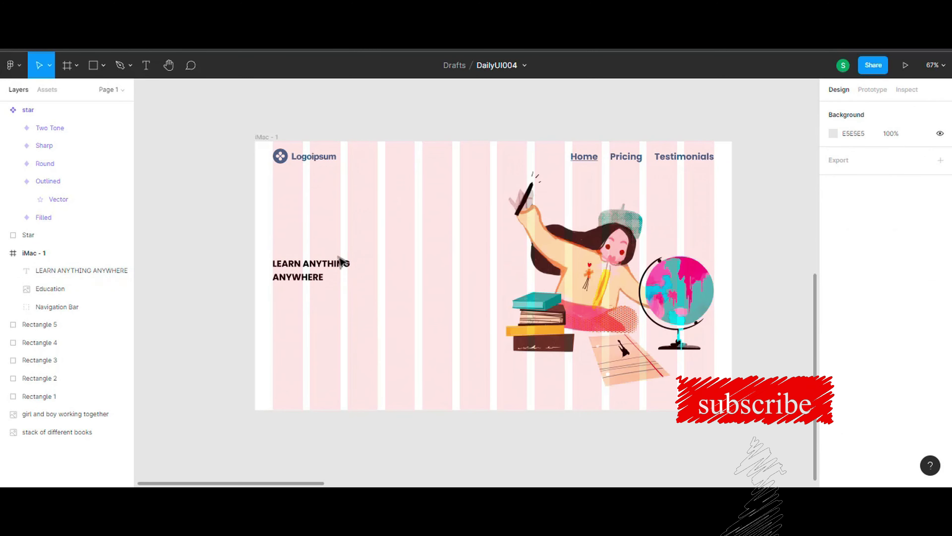
- Make the heading Poppins ExtraBold 64 and raise it higher in the frame
left_click(340, 262)
left_click(840, 372)
left_click(857, 328)
left_click(915, 371)
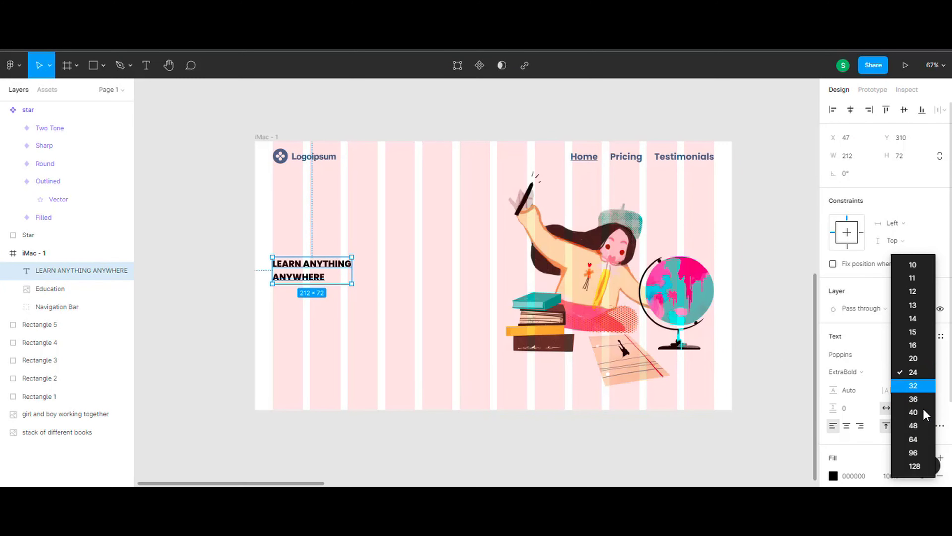
left_click(915, 424)
left_click(923, 371)
left_click_drag(446, 282, 446, 239)
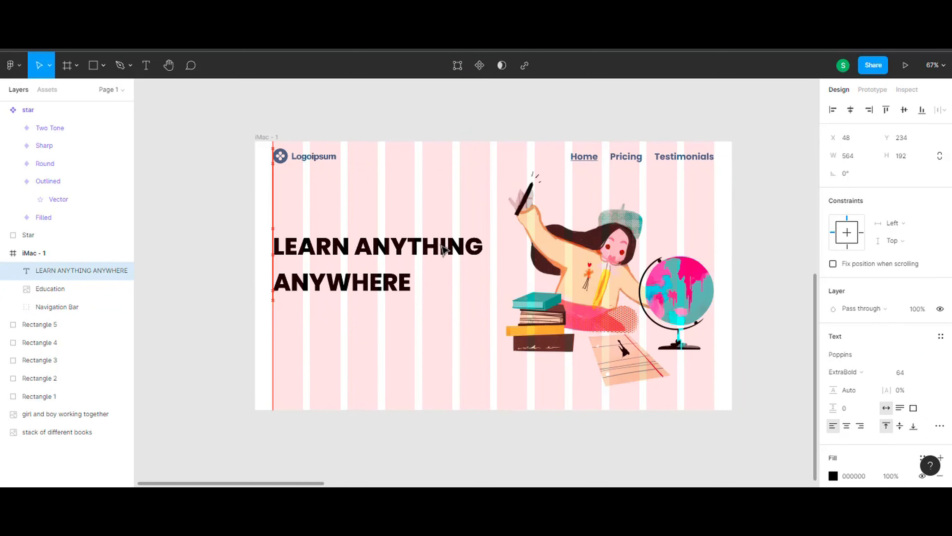
left_click(427, 174)
- Start a 24 px subtitle 'We Provide online educatio' below the heading
key("t")
left_click(274, 291)
type("WE")
key("ctrl+a")
left_click(922, 372)
left_click(922, 307)
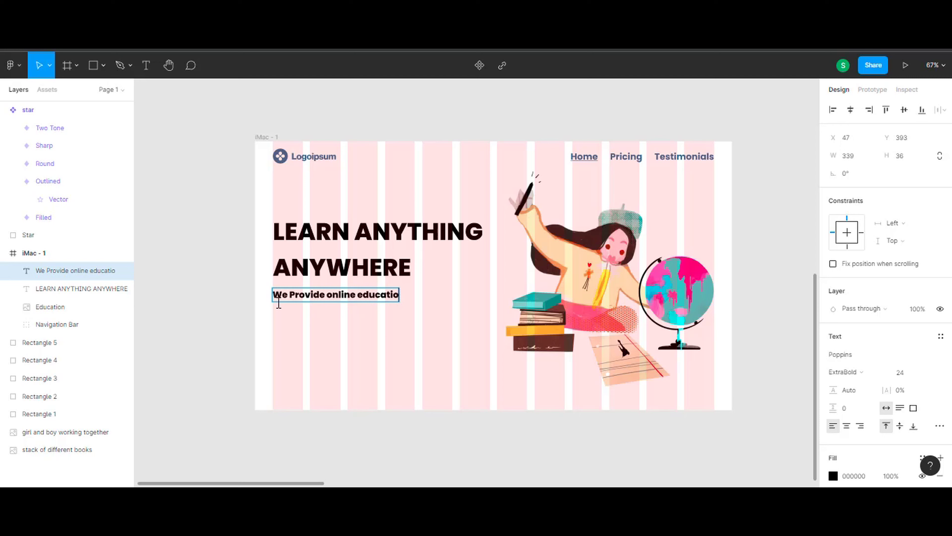
type("n for you")
- Select the LEARN ANYTHING ANYWHERE heading and adjust its paragraph spacing
left_click(293, 311)
left_click(338, 259)
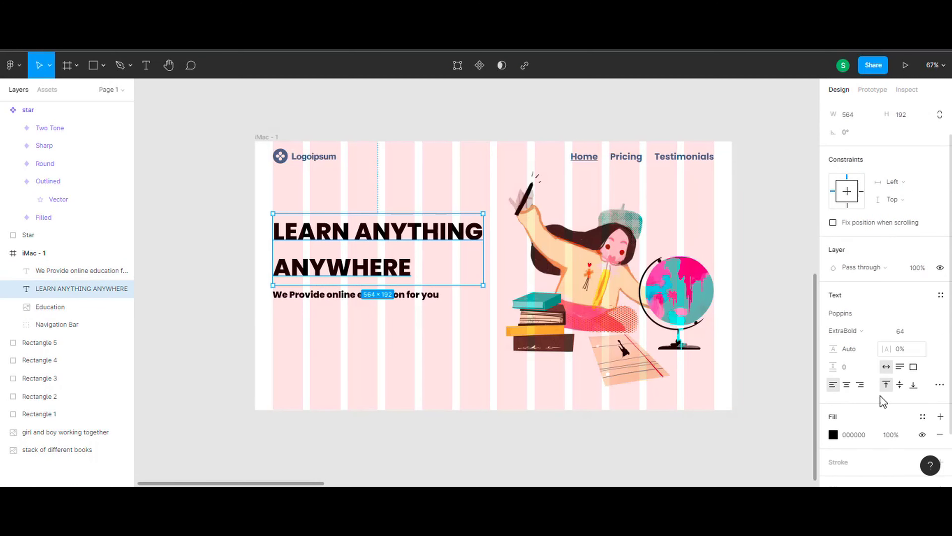
scroll(825, 376, "down", 2)
left_click_drag(833, 339, 838, 341)
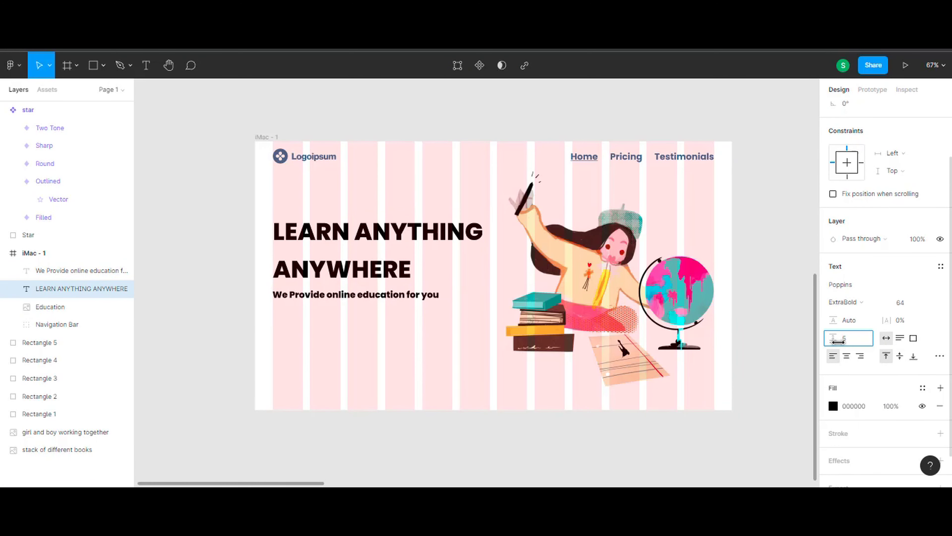
- Move the subtitle under the heading and set it to Medium weight with 5% letter spacing
left_click(424, 294)
key("shift+Down")
key("shift+Down")
key("shift+Down")
key("shift+Down")
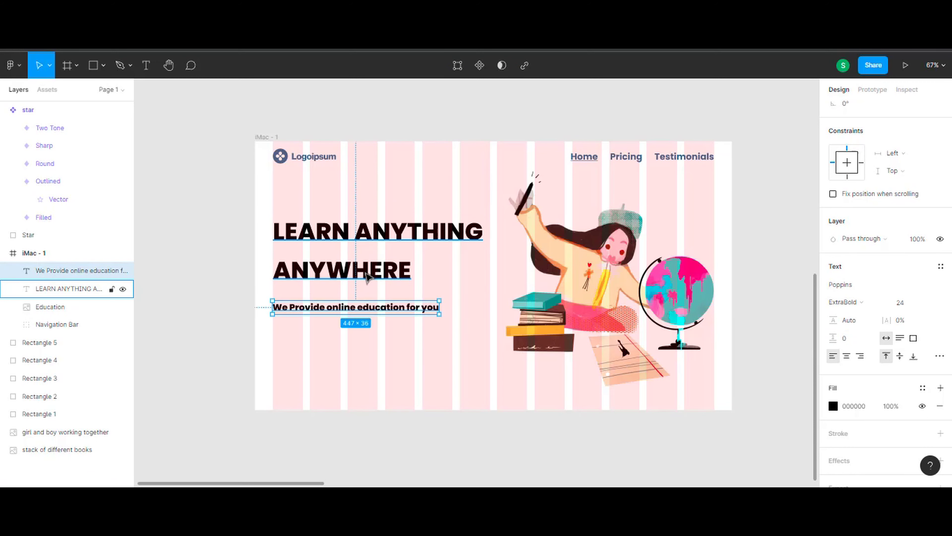
left_click_drag(416, 305, 412, 295)
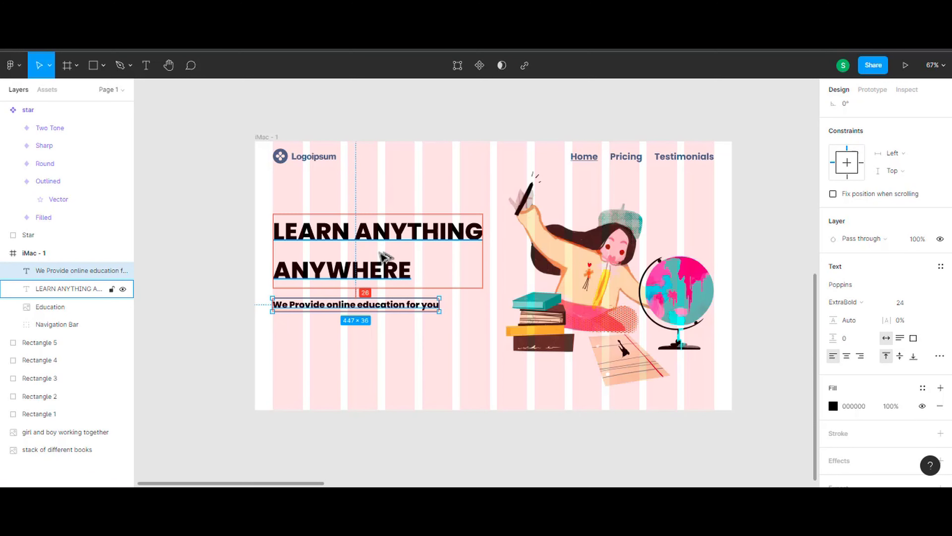
left_click(882, 304)
left_click(881, 257)
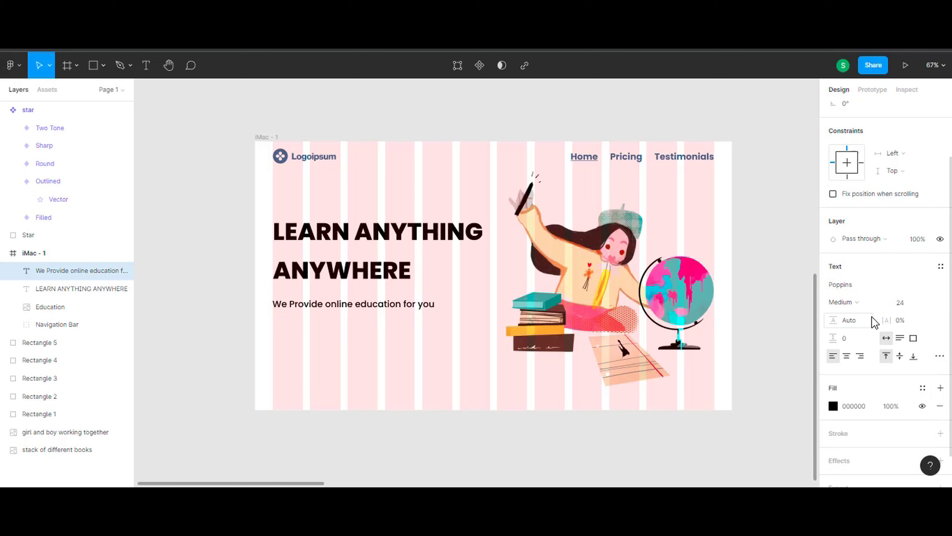
left_click_drag(886, 321, 887, 323)
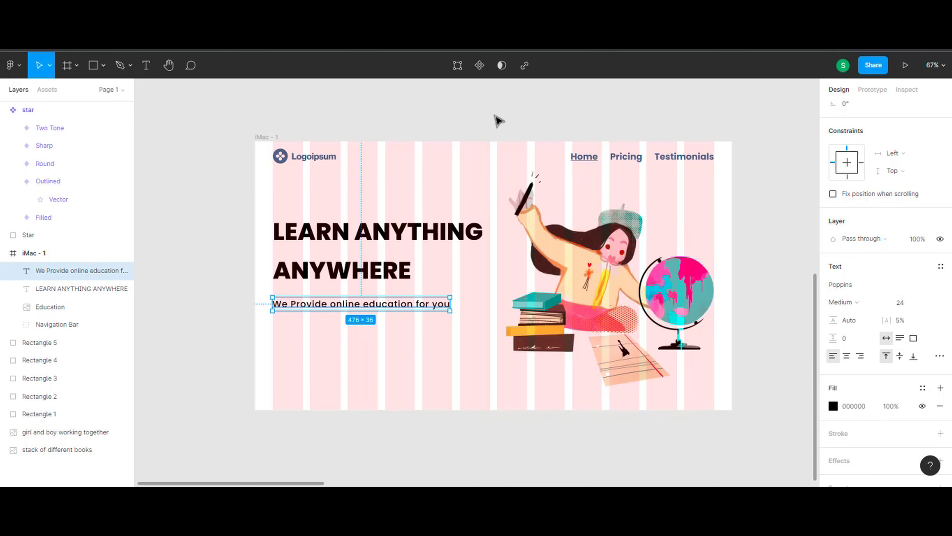
- Set the heading's paragraph spacing to 0 and its line height to 119%
left_click(375, 275)
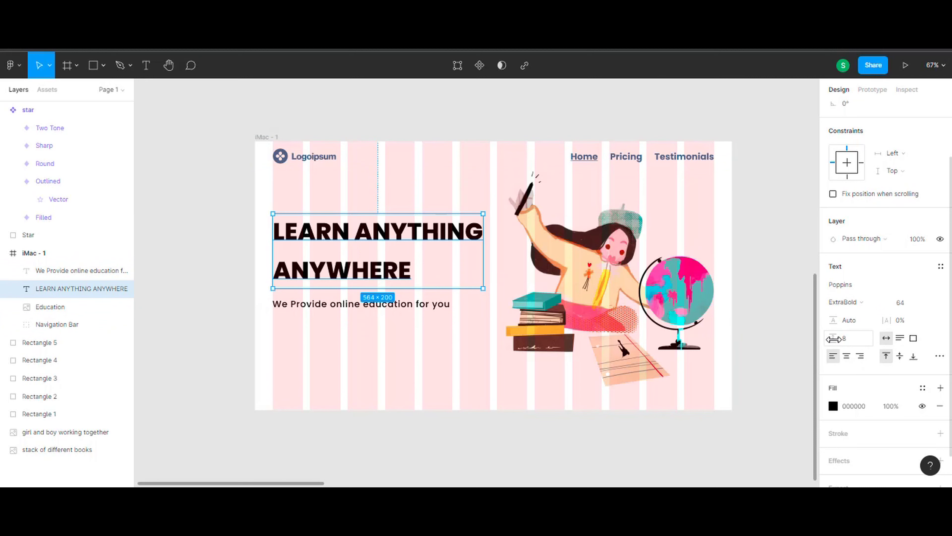
left_click_drag(837, 339, 834, 340)
left_click_drag(771, 339, 832, 340)
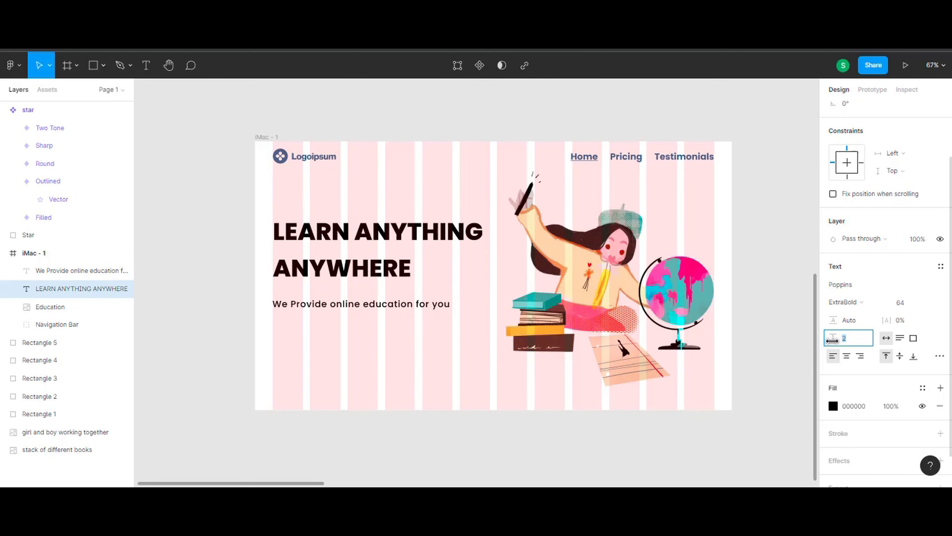
left_click(375, 303)
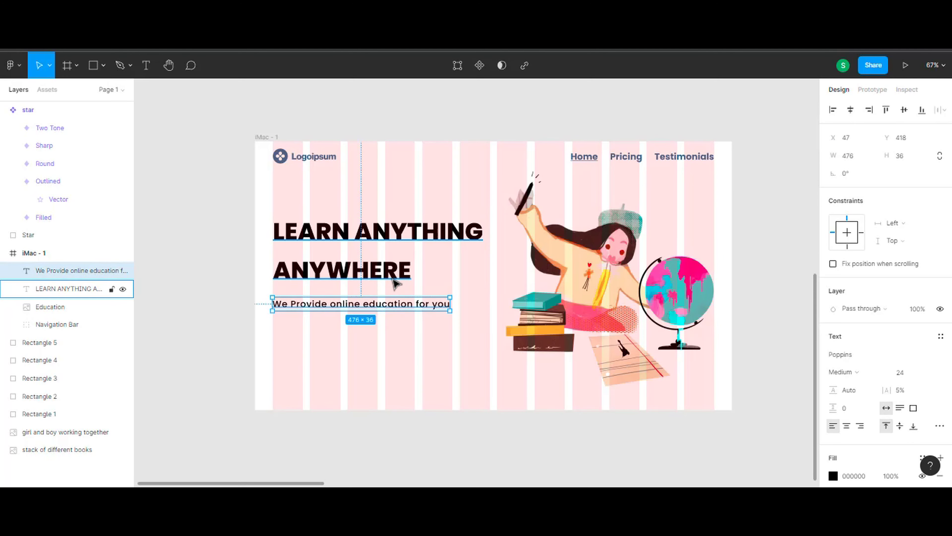
left_click(313, 366)
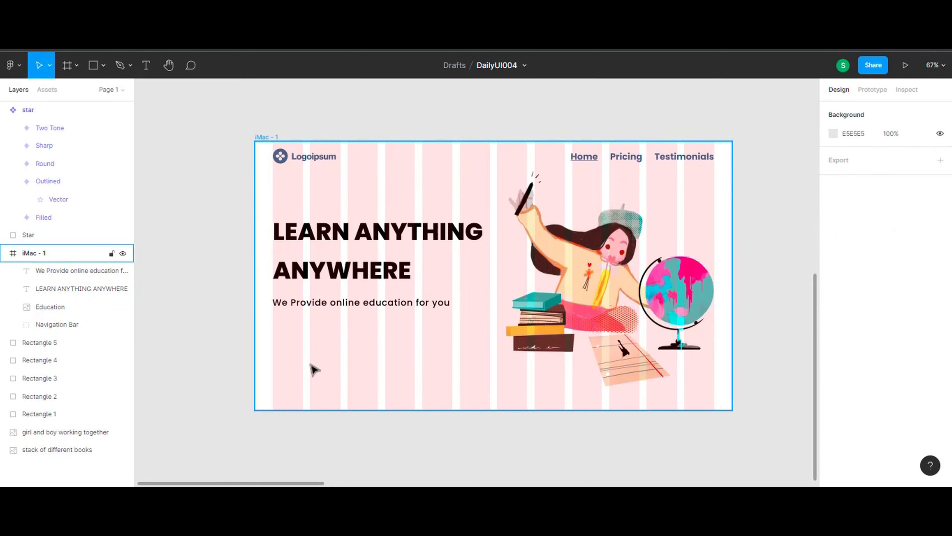
scroll(446, 347, "up", 5)
left_click(488, 327)
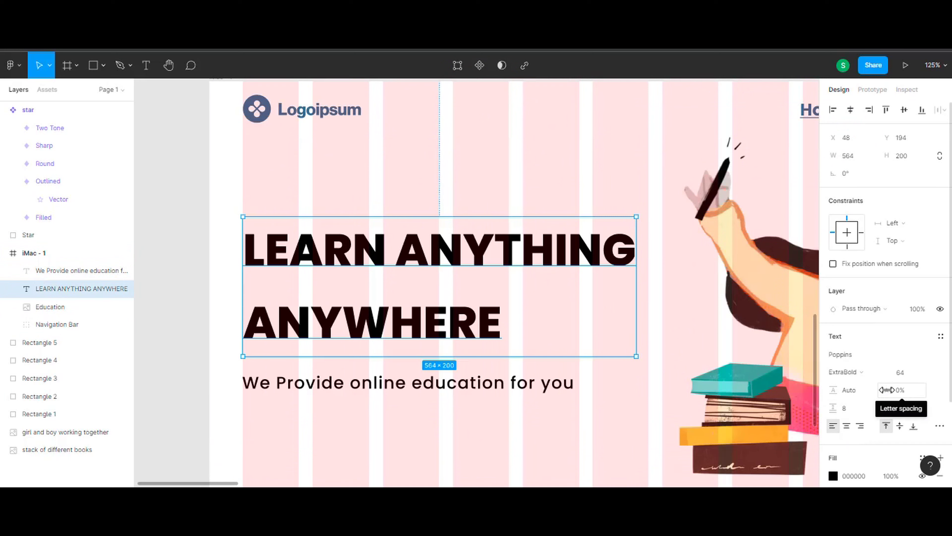
left_click(900, 426)
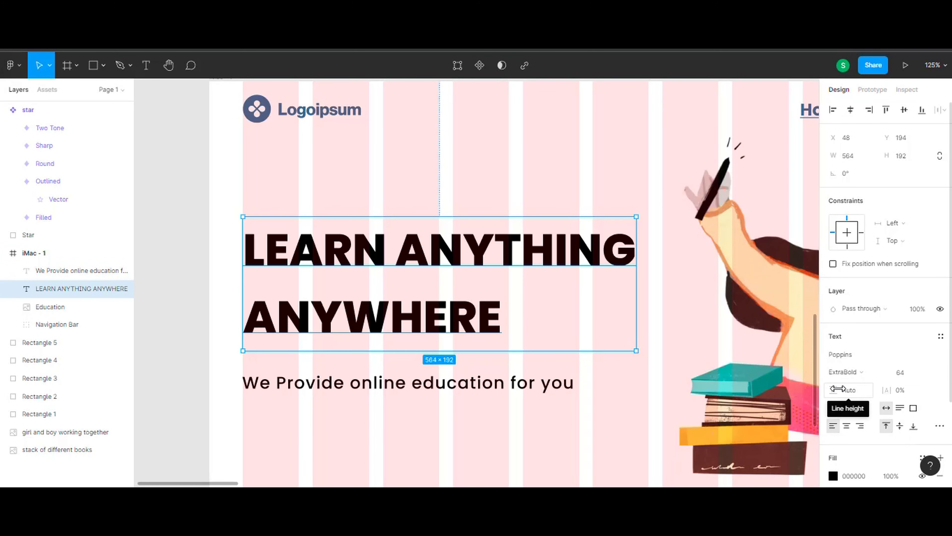
left_click_drag(835, 390, 798, 392)
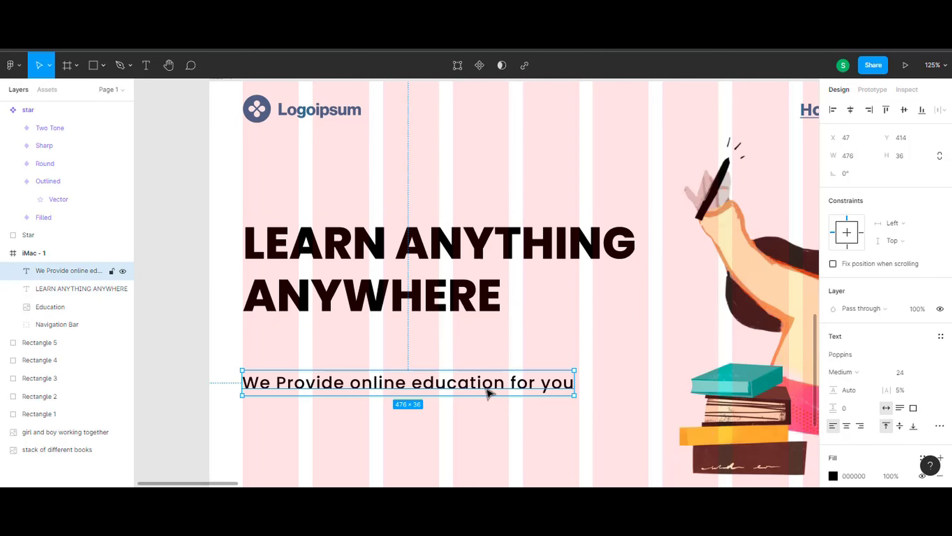
- Place the subtitle 20 px below the heading, then shift both down together
left_click_drag(487, 390, 493, 349)
left_click(476, 302, "shift")
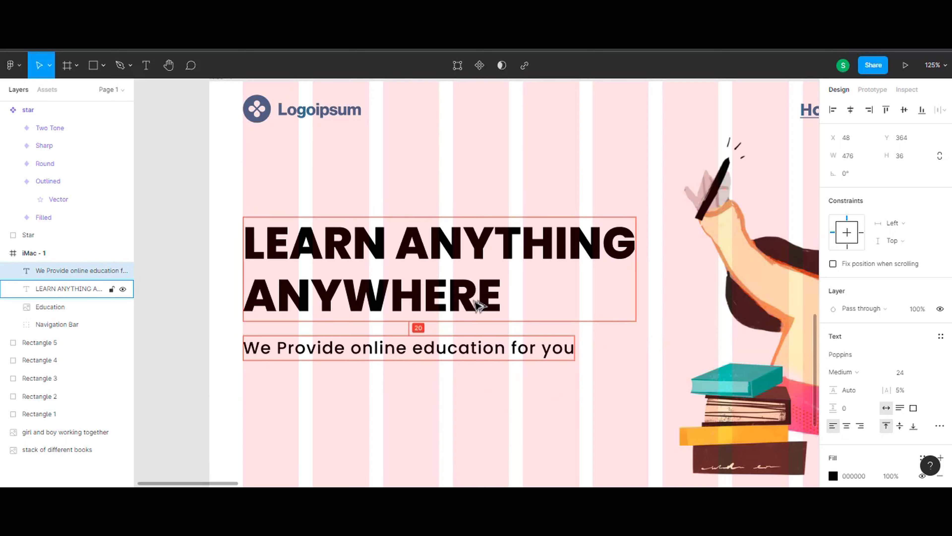
scroll(476, 302, "down", 5, "ctrl")
scroll(525, 376, "down", 2)
left_click_drag(510, 293, 511, 300)
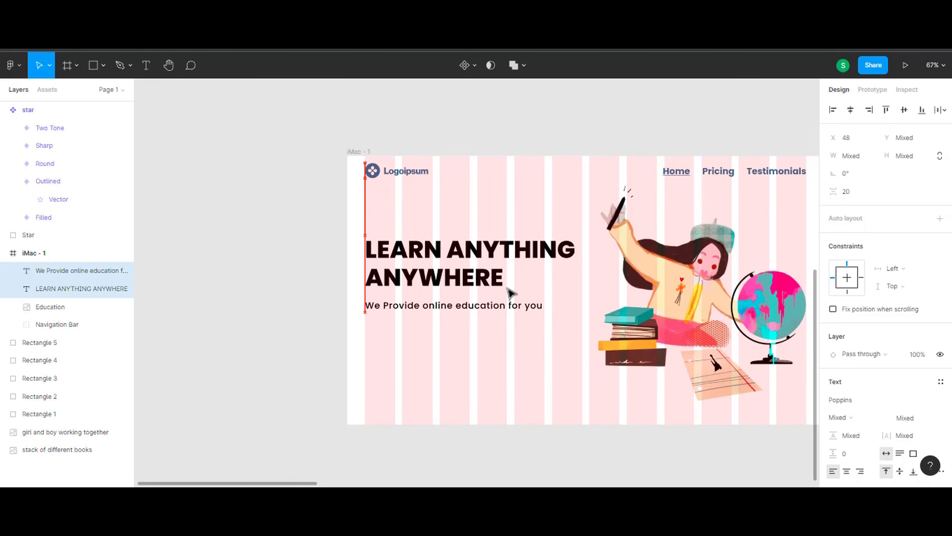
left_click(512, 418)
- Draw a 181×46 rectangle below the subtitle with corner radius 6
left_click(100, 66)
scroll(387, 337, "up", 5, "ctrl")
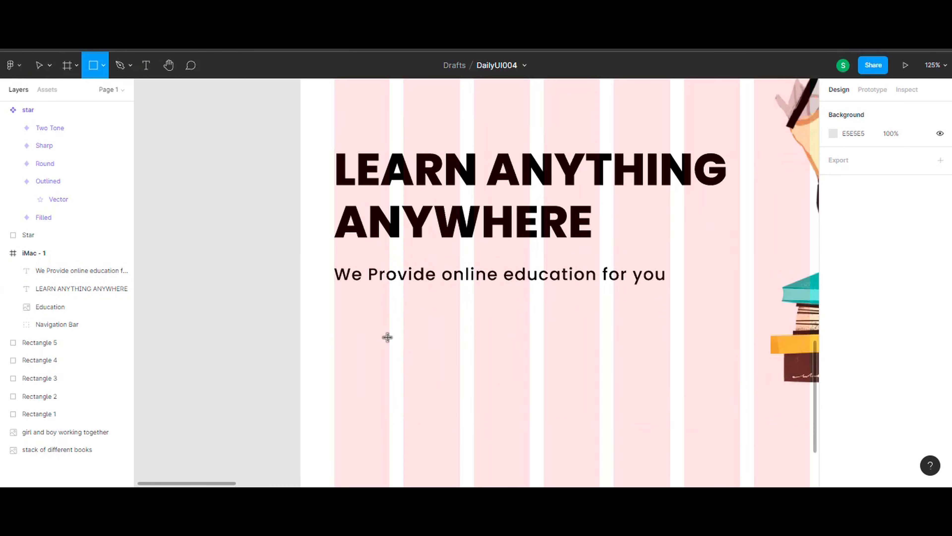
left_click_drag(335, 322, 461, 354)
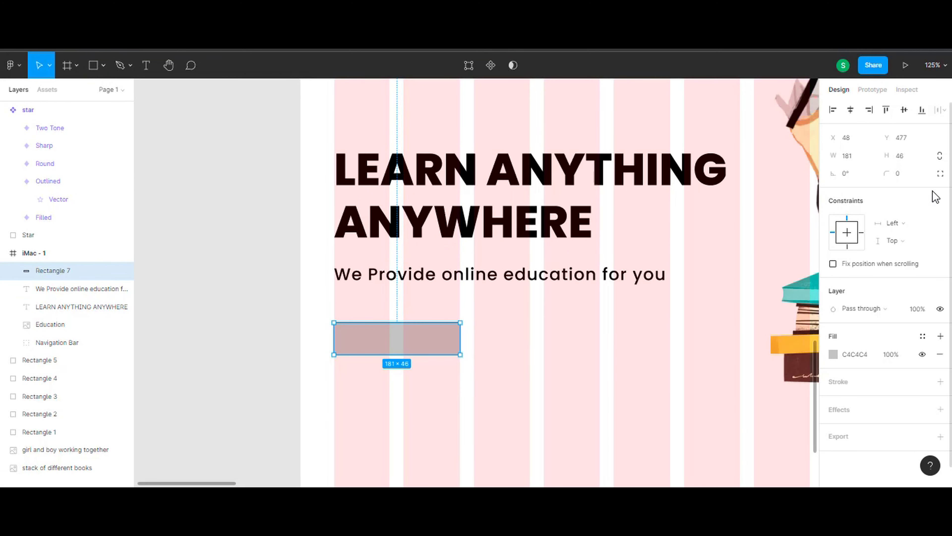
type("6")
left_click(568, 340)
key("ctrl+z")
scroll(642, 377, "up", 3)
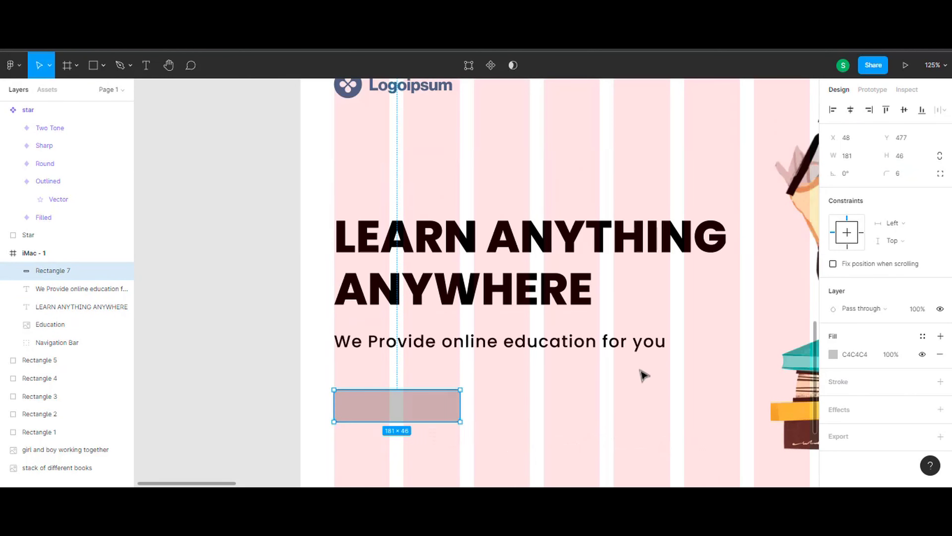
scroll(686, 339, "down", 5, "ctrl")
left_click(685, 340)
- Pick the light-blue swatch colour for the button
scroll(686, 340, "right", 5)
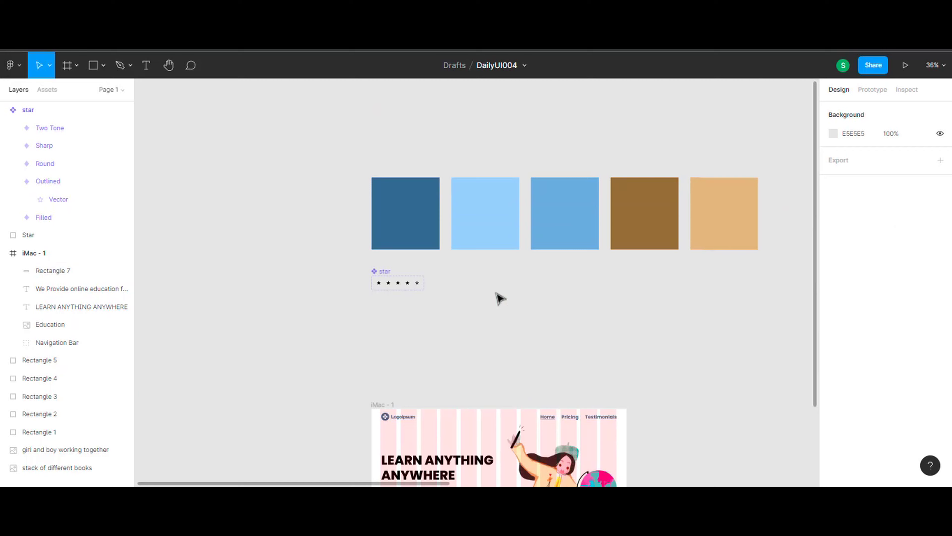
left_click(485, 214)
scroll(696, 319, "down", 5)
left_click(514, 196)
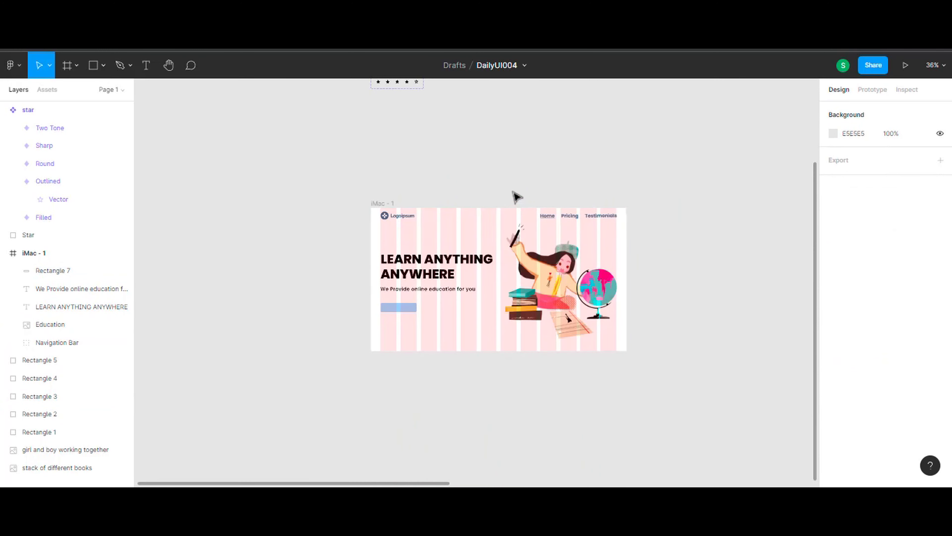
scroll(446, 293, "up", 5)
- Add a Bold 24 'Learn Now' label on the button
left_click(152, 72)
left_click(526, 351)
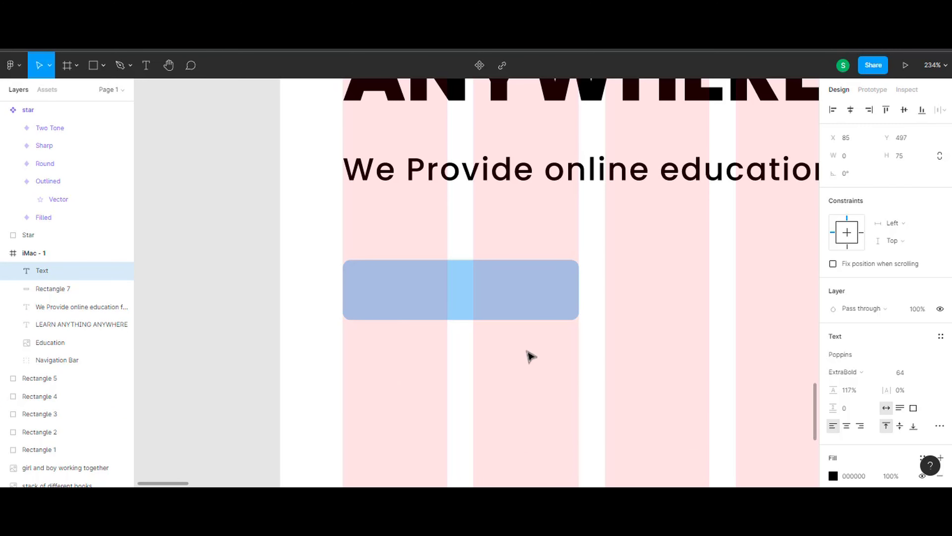
type("asd")
left_click(914, 374)
left_click(923, 315)
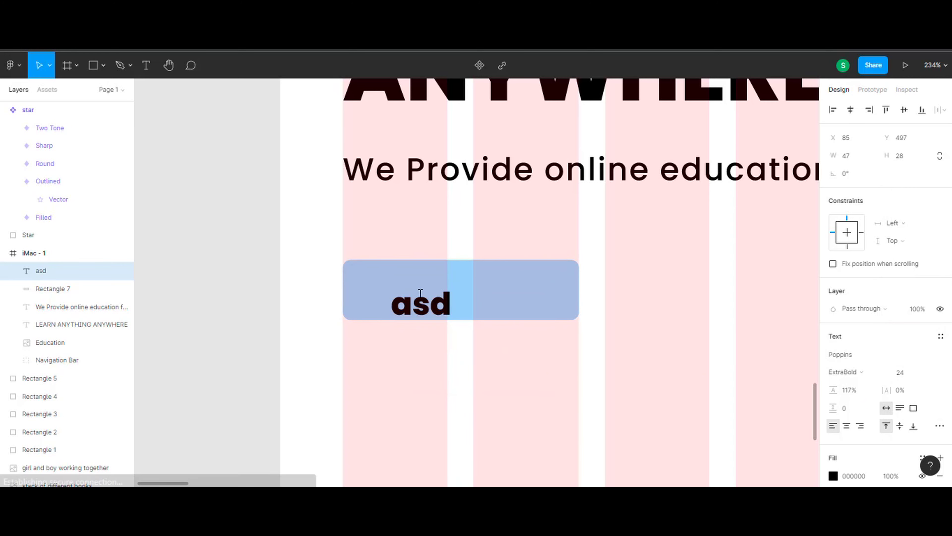
left_click(844, 371)
left_click(870, 314)
type("Lea")
left_click(561, 370)
left_click(521, 304)
scroll(521, 305, "down", 5)
- Hide the layout grid columns on the iMac - 1 frame
scroll(487, 337, "down", 5)
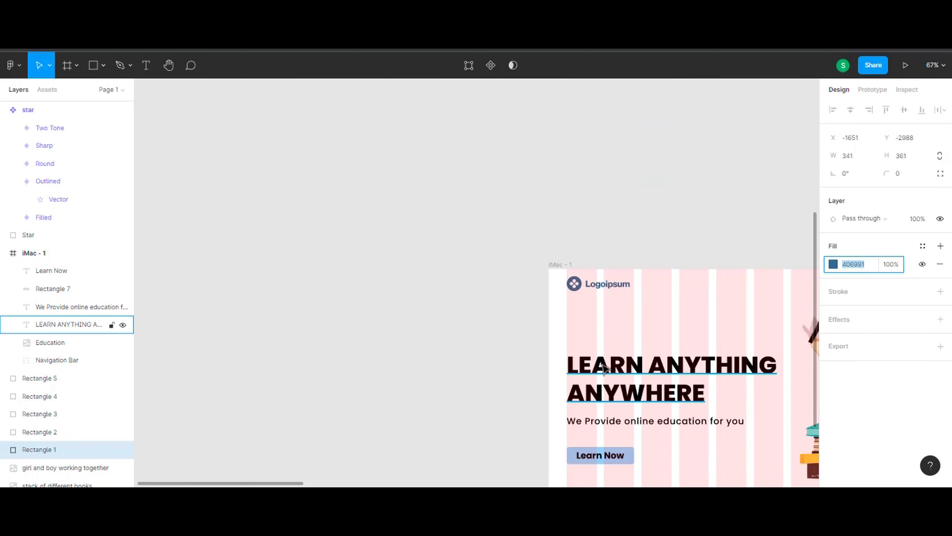
left_click(52, 270)
scroll(851, 362, "down", 3)
left_click_drag(715, 228, 637, 180)
scroll(634, 375, "up", 3)
scroll(638, 366, "down", 3)
scroll(600, 383, "up", 5)
scroll(570, 406, "down", 10)
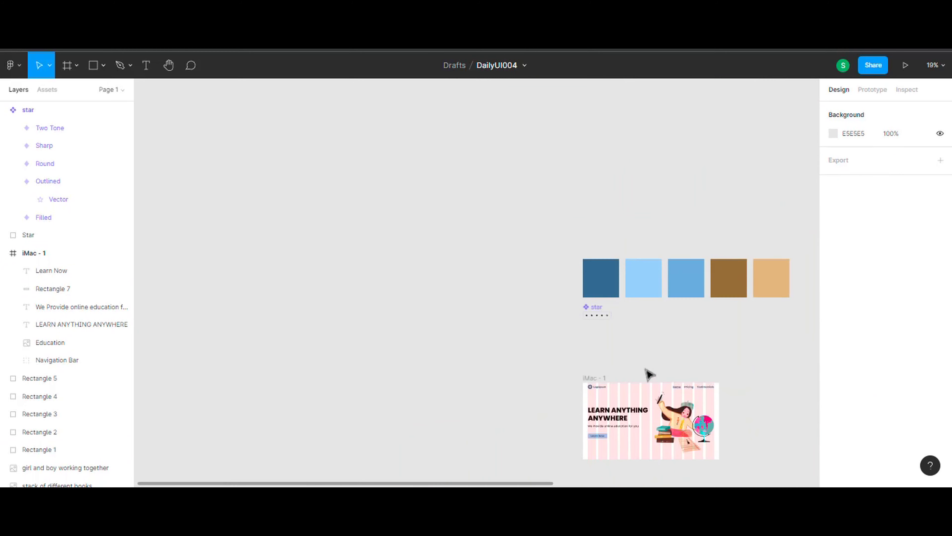
scroll(602, 453, "up", 3)
scroll(621, 364, "up", 3)
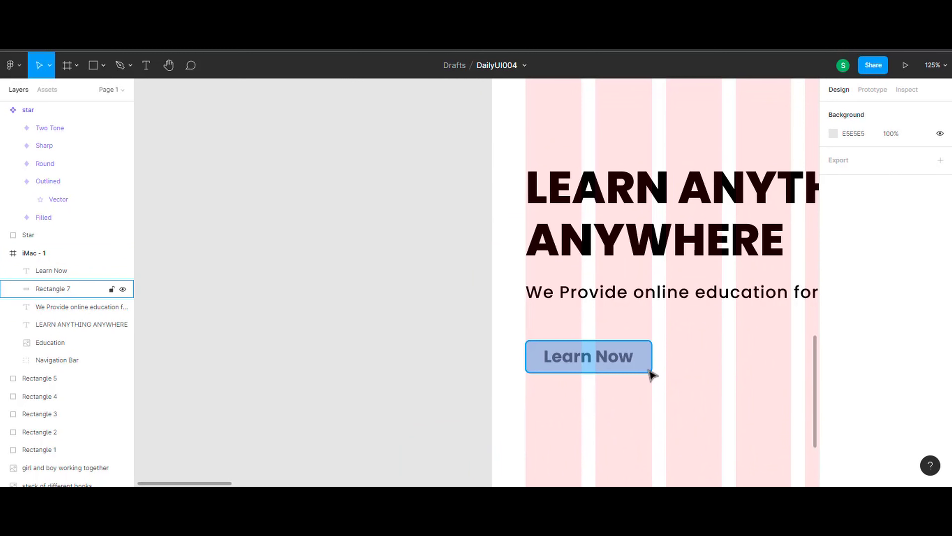
scroll(687, 315, "down", 5)
scroll(656, 217, "right", 3)
left_click(596, 176)
left_click(496, 335)
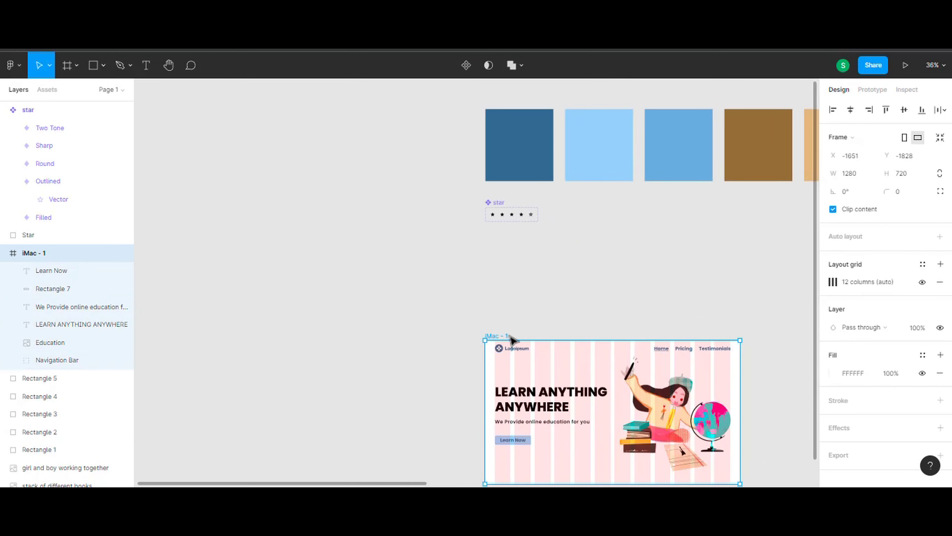
key("Escape")
- Fill the Learn Now button rectangle with the dark blue #406991
scroll(536, 440, "up", 5)
left_click(450, 381)
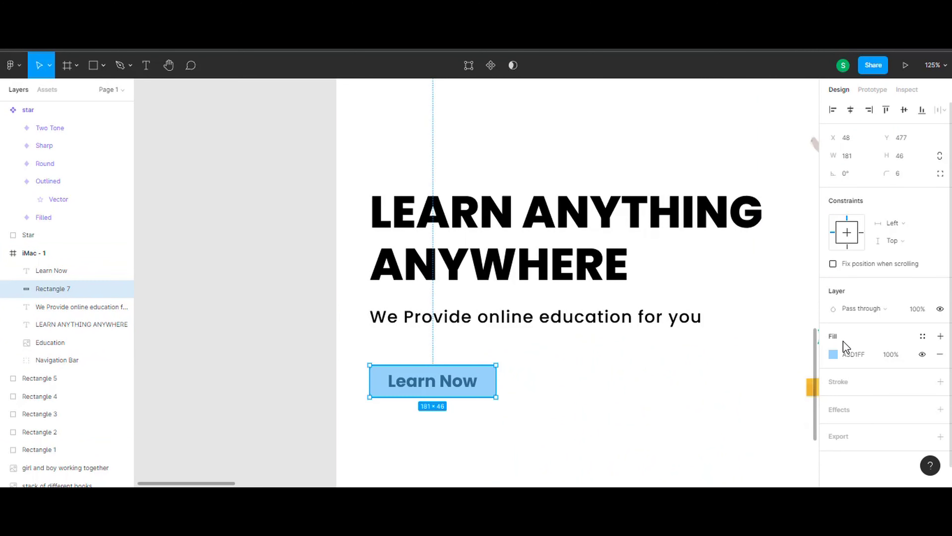
scroll(691, 390, "up", 5)
scroll(691, 390, "up", 5)
left_click(504, 187)
left_click(853, 264)
scroll(695, 372, "down", 10)
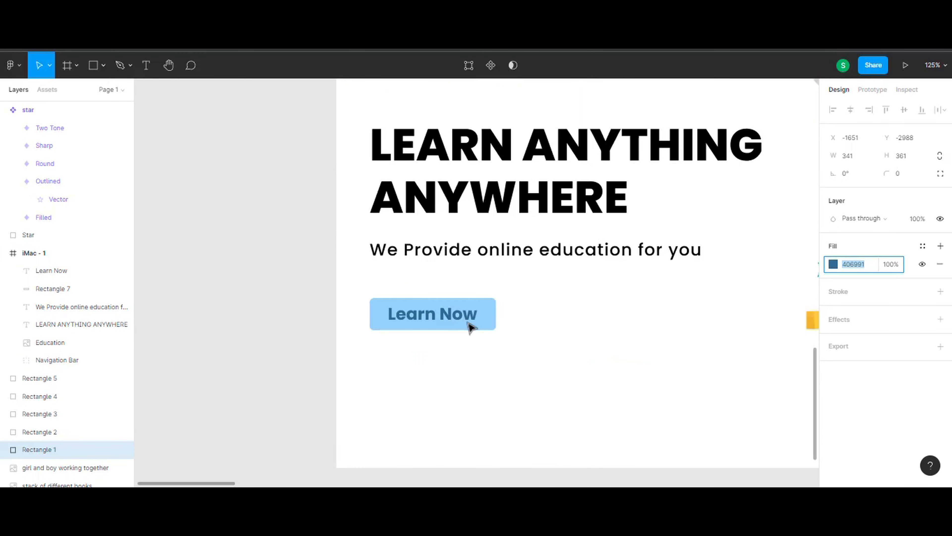
left_click(491, 323)
scroll(570, 360, "up", 5)
scroll(668, 352, "up", 10)
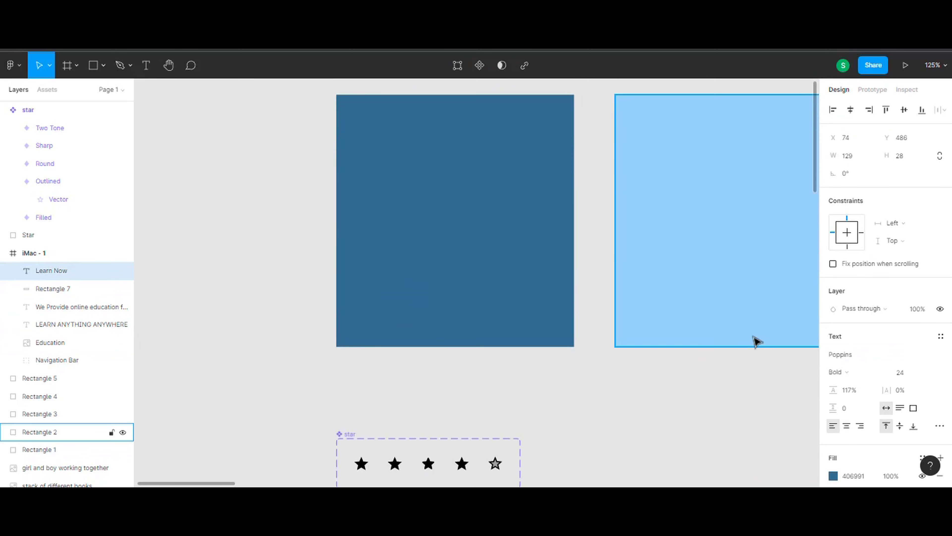
- Set the Learn Now label colour to light blue #A3D1FF
left_click(833, 476)
key("Escape")
scroll(633, 440, "down", 5)
scroll(633, 435, "down", 10)
scroll(644, 420, "down", 3)
scroll(559, 158, "right", 3)
scroll(548, 134, "right", 3)
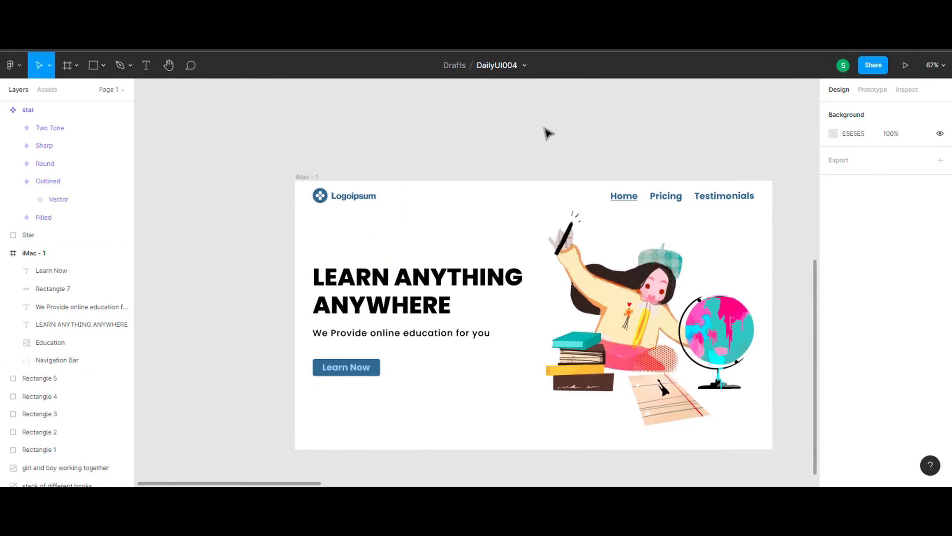
scroll(404, 389, "up", 5)
- Add a 2 px #A3D1FF outline to the button
left_click(406, 390)
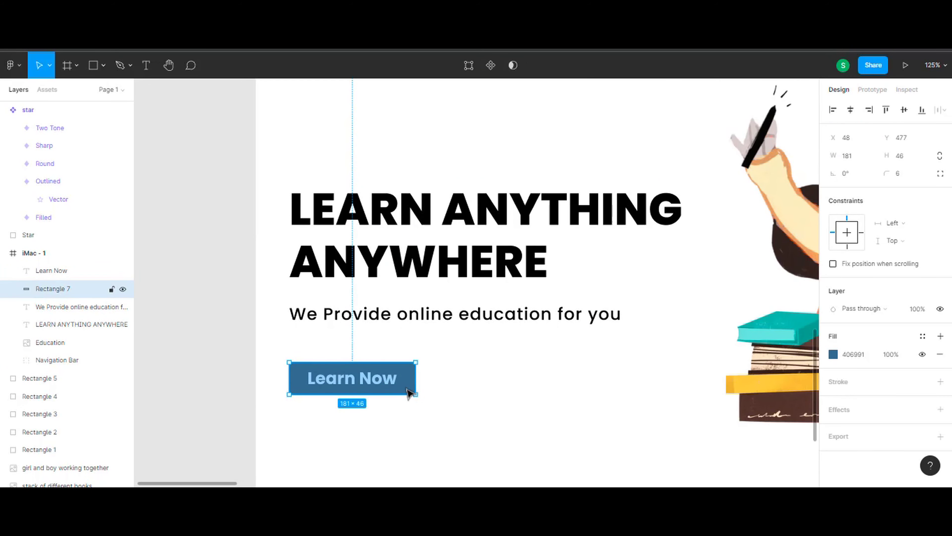
key("shift+Tab")
key("Tab")
left_click(855, 397)
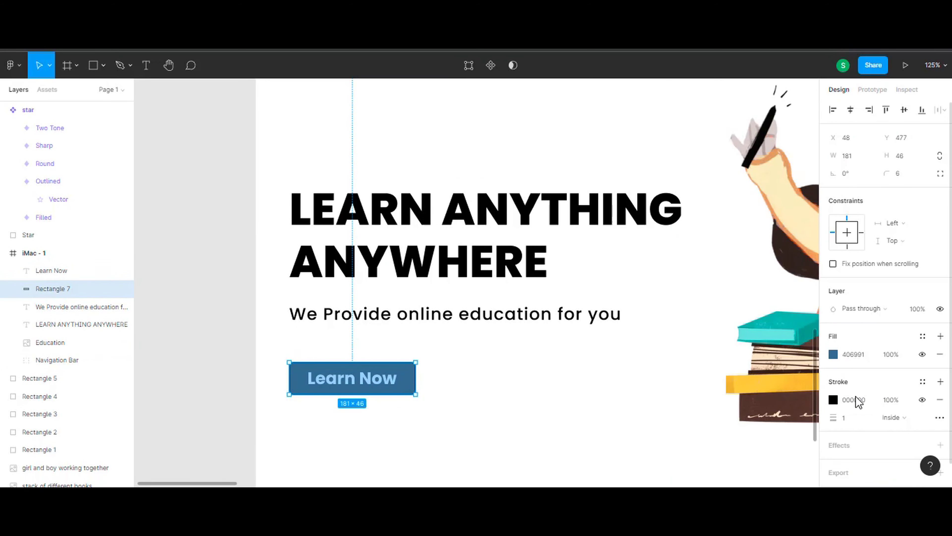
key("ctrl+v")
left_click(481, 392)
scroll(397, 387, "up", 5)
left_click(398, 387)
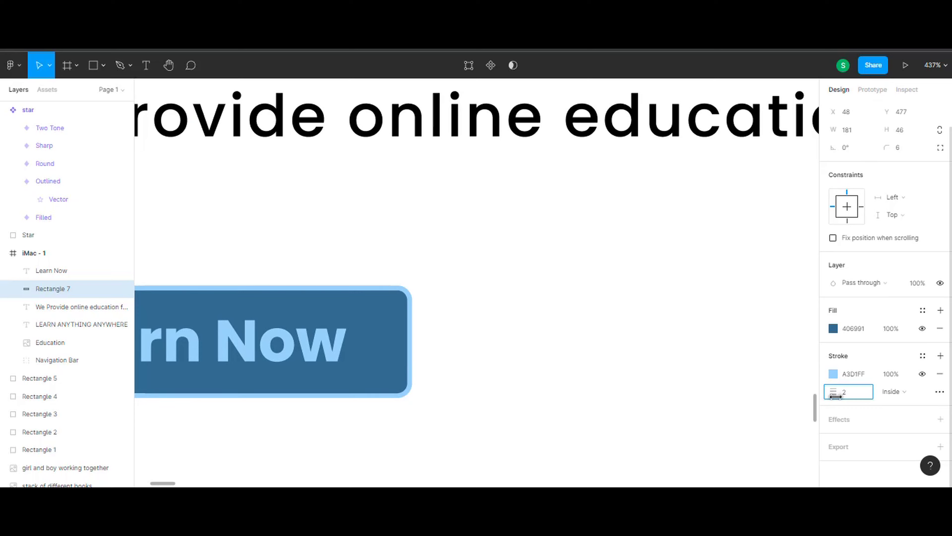
left_click(712, 383)
- Group the button and its label, naming the group 'Action Button'
scroll(637, 397, "down", 3)
scroll(568, 372, "down", 2)
scroll(532, 397, "down", 2)
scroll(532, 397, "down", 2)
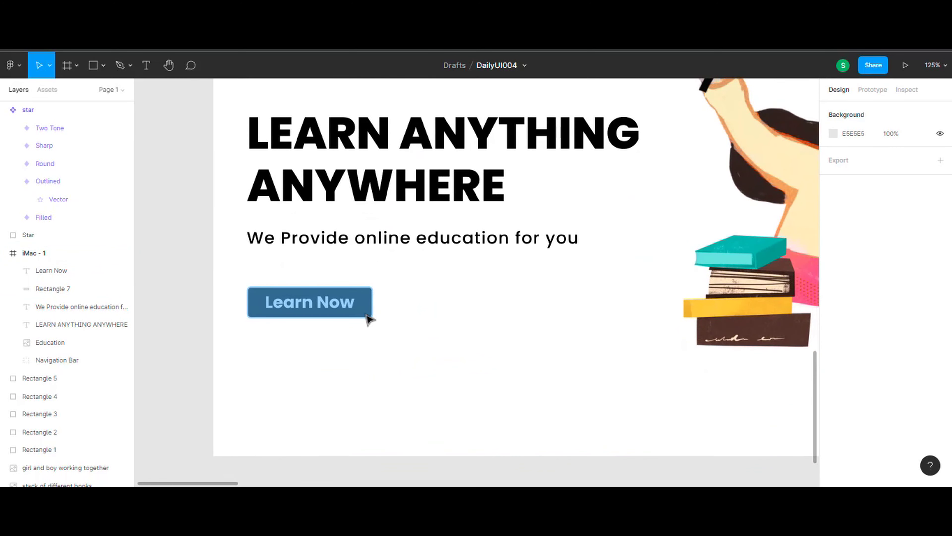
left_click(367, 315)
left_click(344, 306, "shift")
key("ctrl+g")
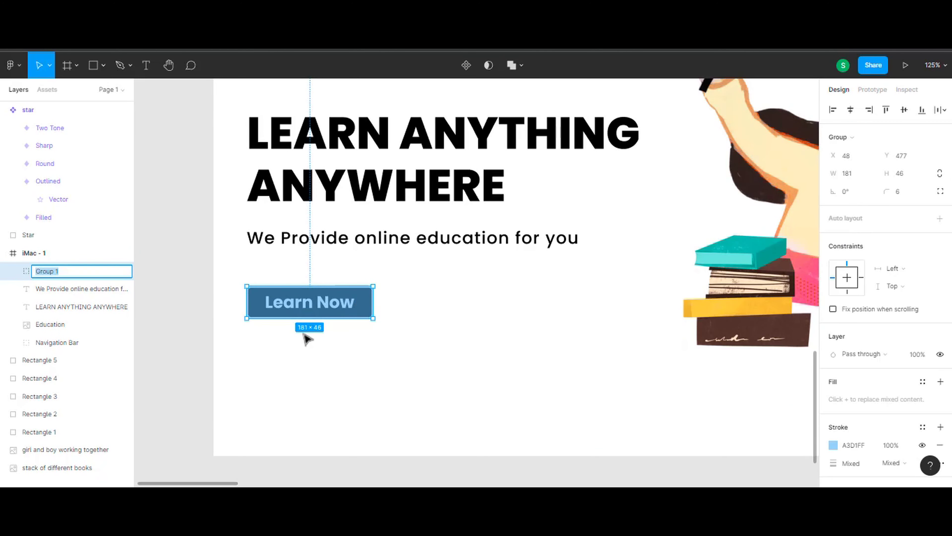
type("on")
left_click(462, 341)
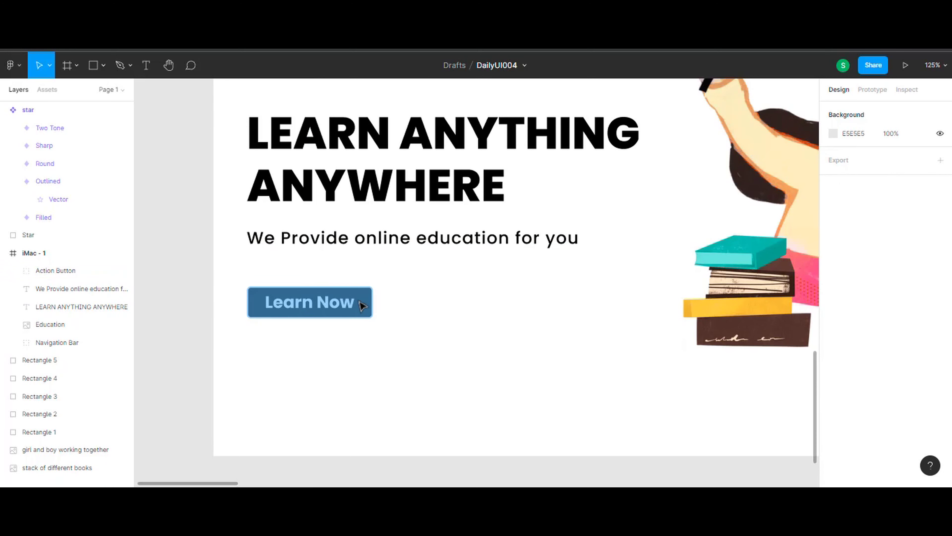
- Duplicate the Action Button beside the first and centre its Call Us label
left_click(365, 310)
key("ctrl+c")
key("ctrl+v")
left_click_drag(366, 311, 512, 315)
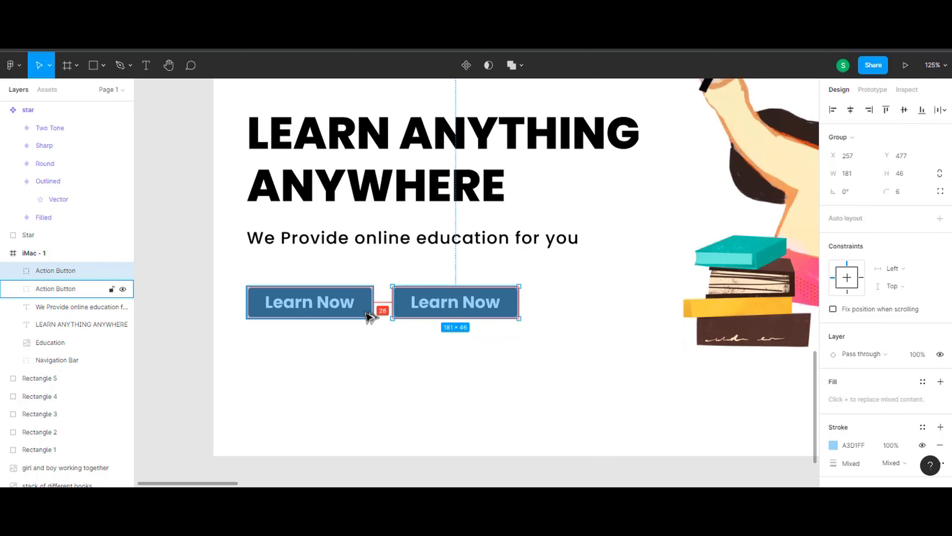
double_click(474, 307)
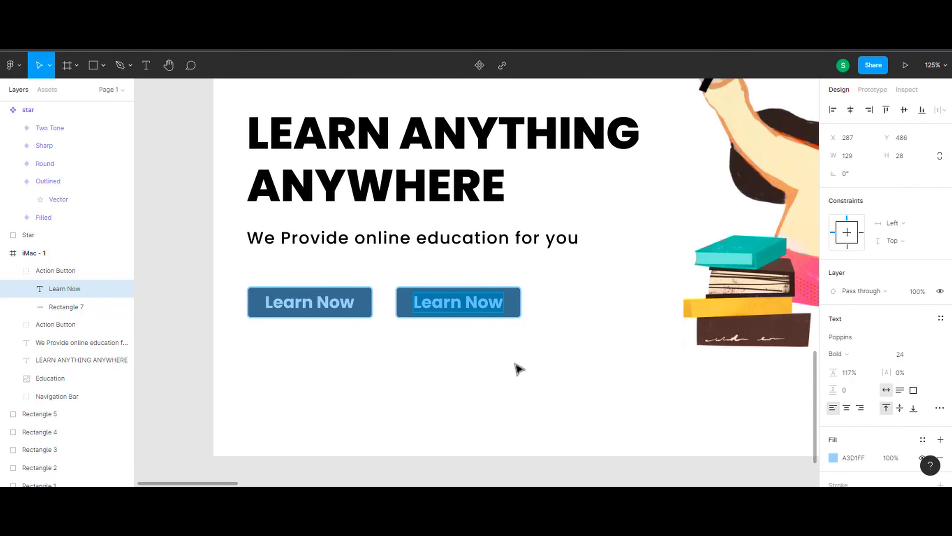
type("Call Us")
left_click_drag(457, 311, 481, 304)
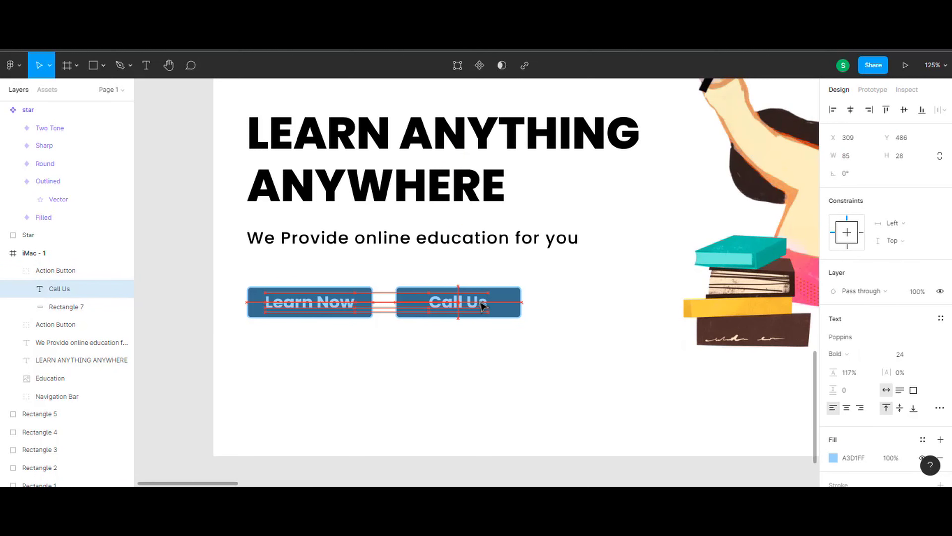
- Change the second button's fill colour to white
left_click(503, 313)
left_click(834, 337)
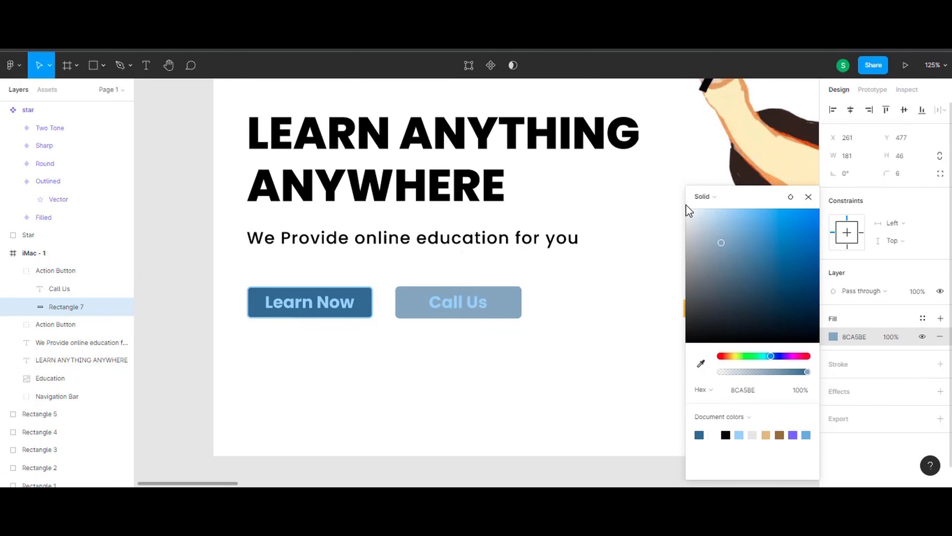
key("Escape")
left_click(467, 310)
scroll(640, 371, "down", 5, "ctrl")
scroll(862, 415, "down", 3)
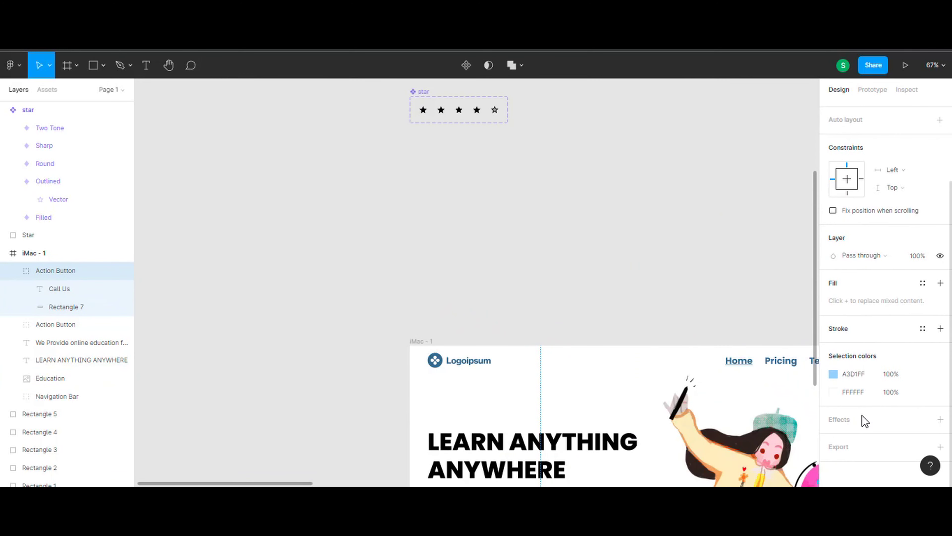
scroll(578, 357, "up", 5)
double_click(570, 335)
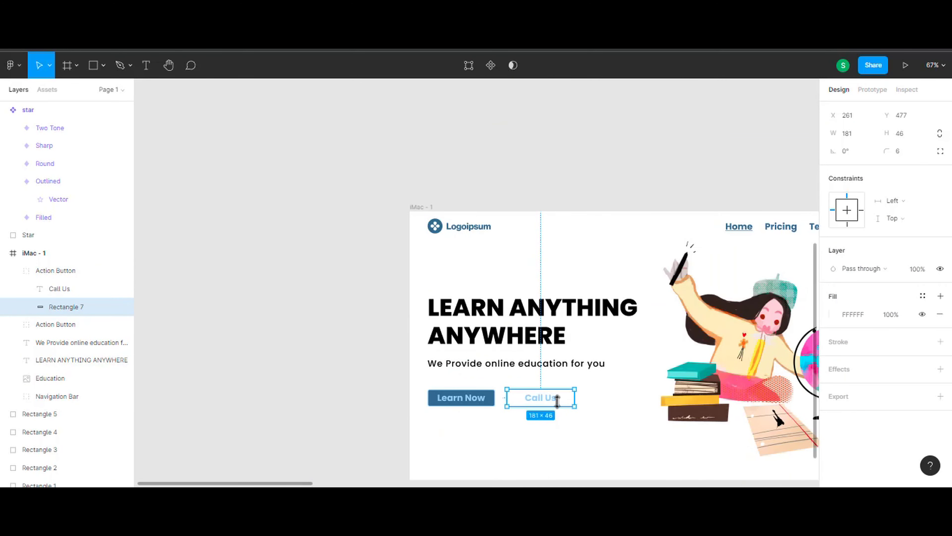
- Switch the Call Us label to Regular weight and compare it with Learn Now
left_click(540, 399)
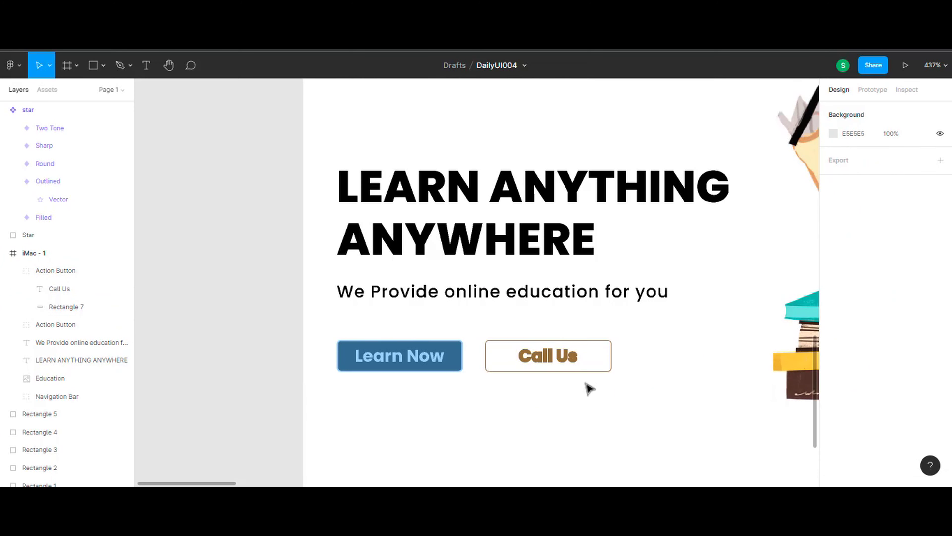
double_click(549, 355)
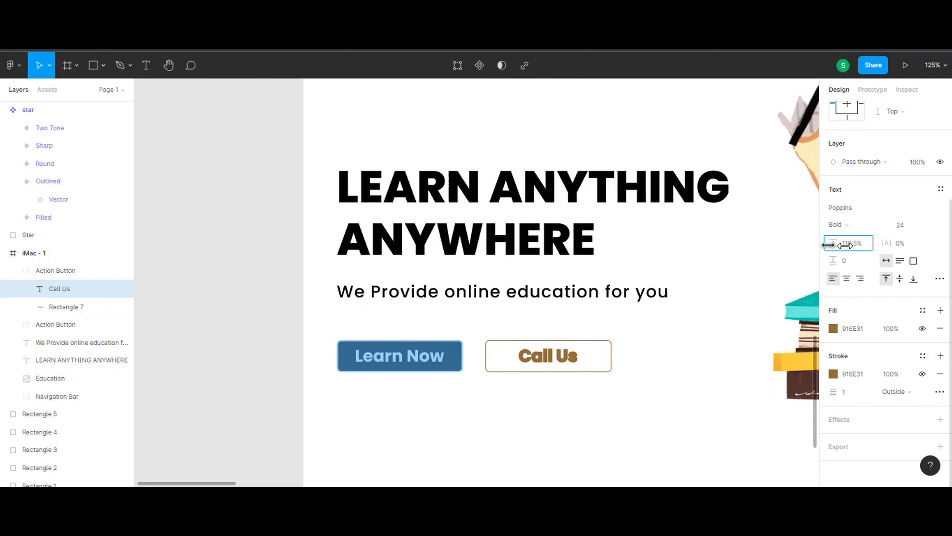
double_click(403, 360)
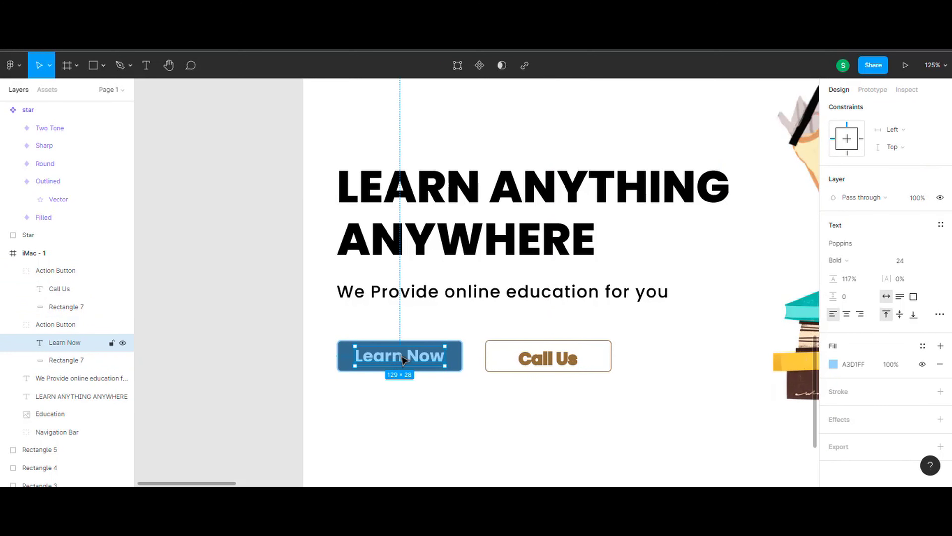
left_click(60, 288)
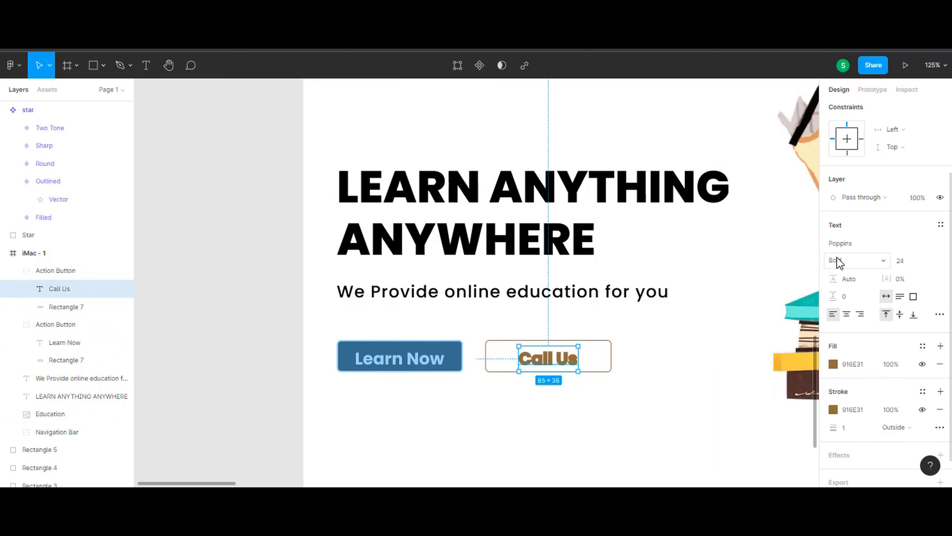
left_click(859, 262)
left_click(874, 221)
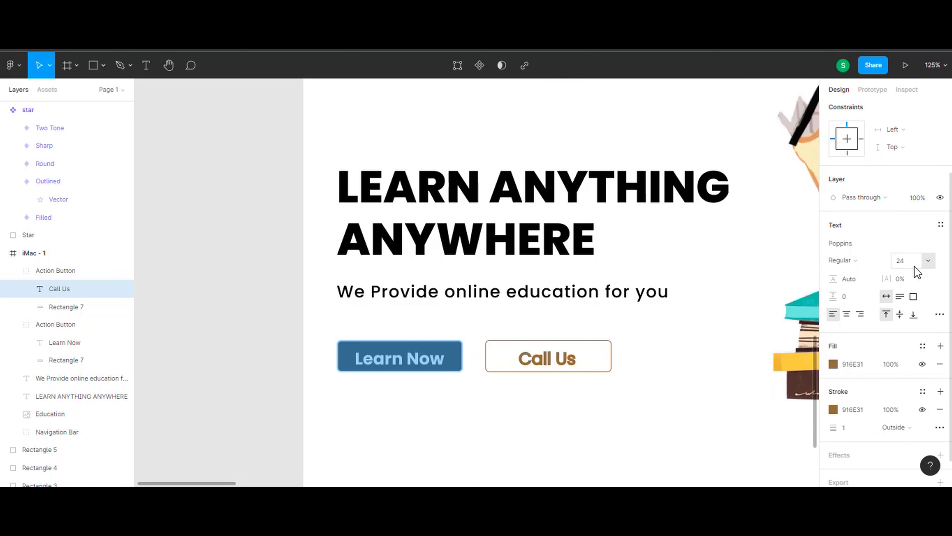
left_click(630, 425)
scroll(585, 396, "up", 5)
left_click(551, 334)
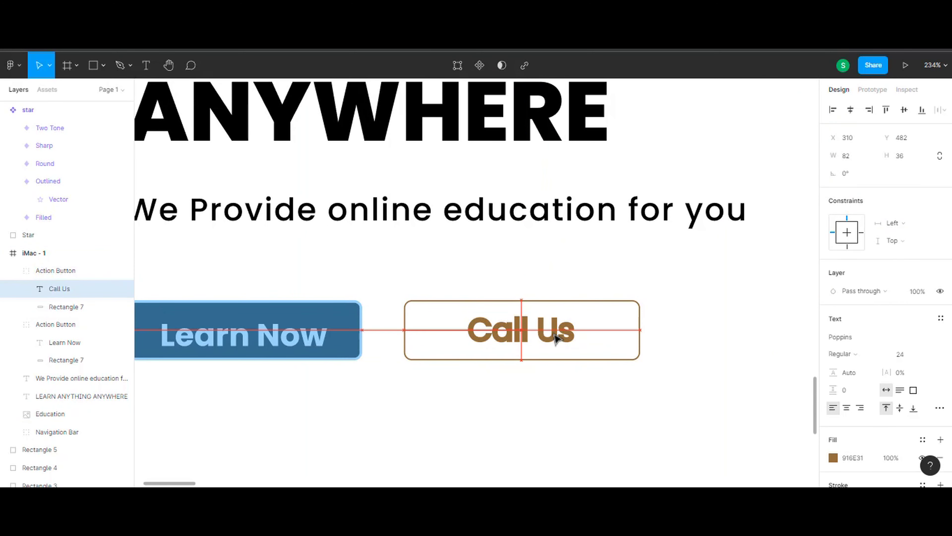
left_click(305, 343)
left_click(504, 394)
scroll(506, 379, "down", 5)
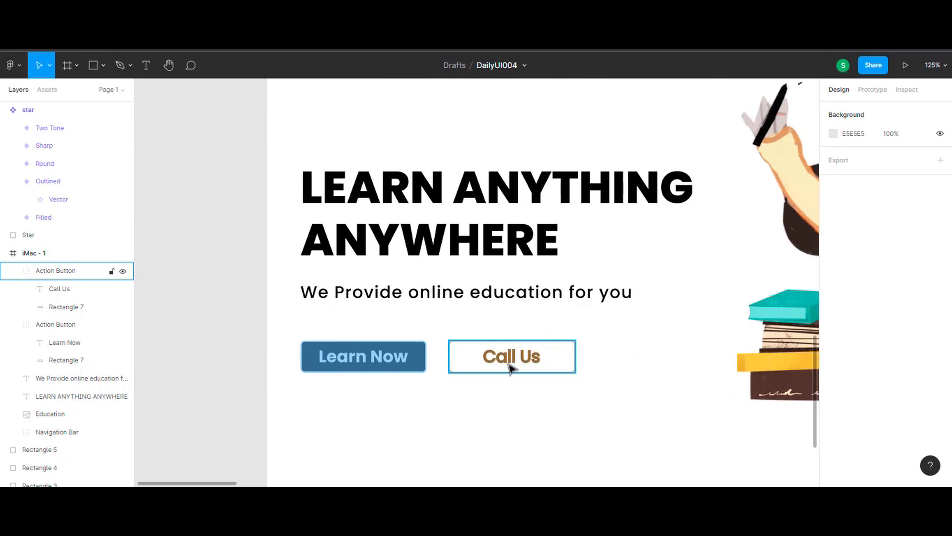
- Resize the iMac - 1 frame to 1618 px tall
scroll(537, 420, "down", 3)
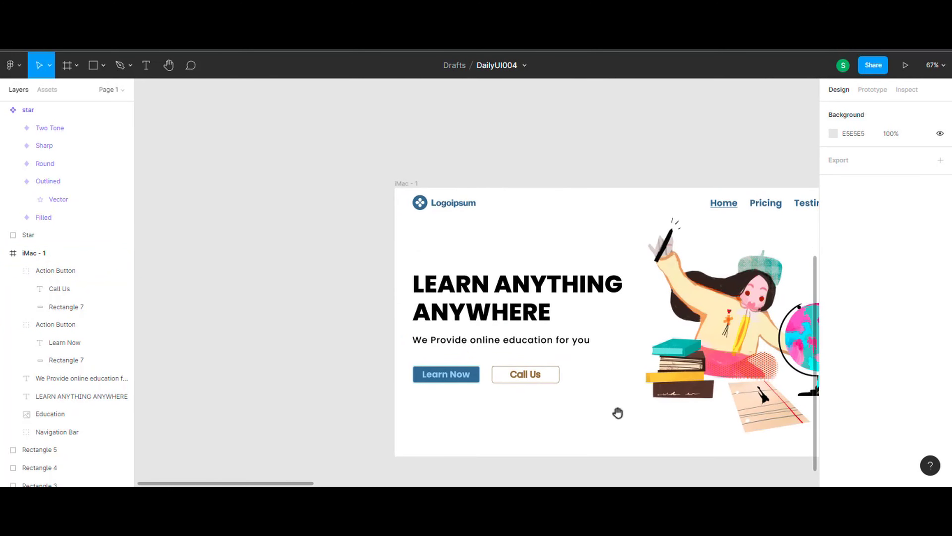
left_click(325, 141)
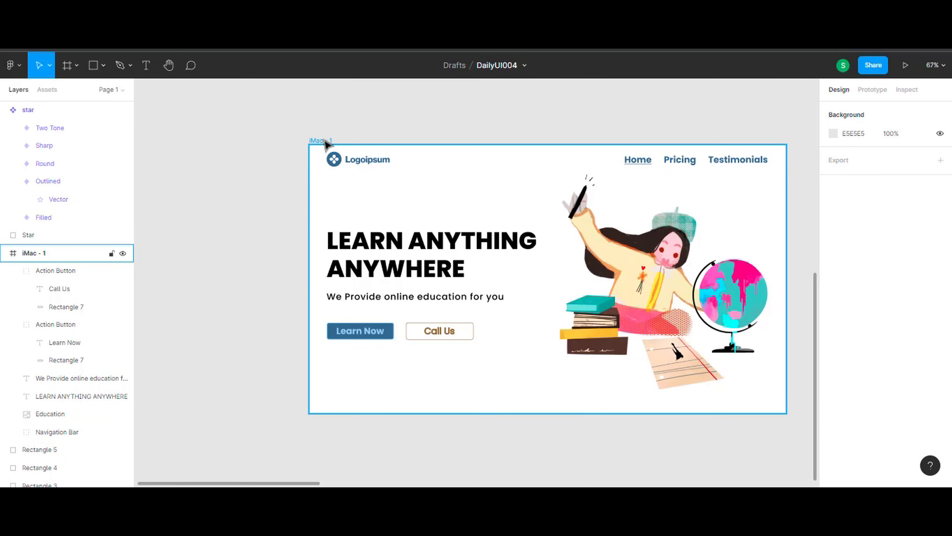
scroll(491, 276, "down", 3)
left_click_drag(491, 276, 471, 436)
scroll(477, 443, "up", 3)
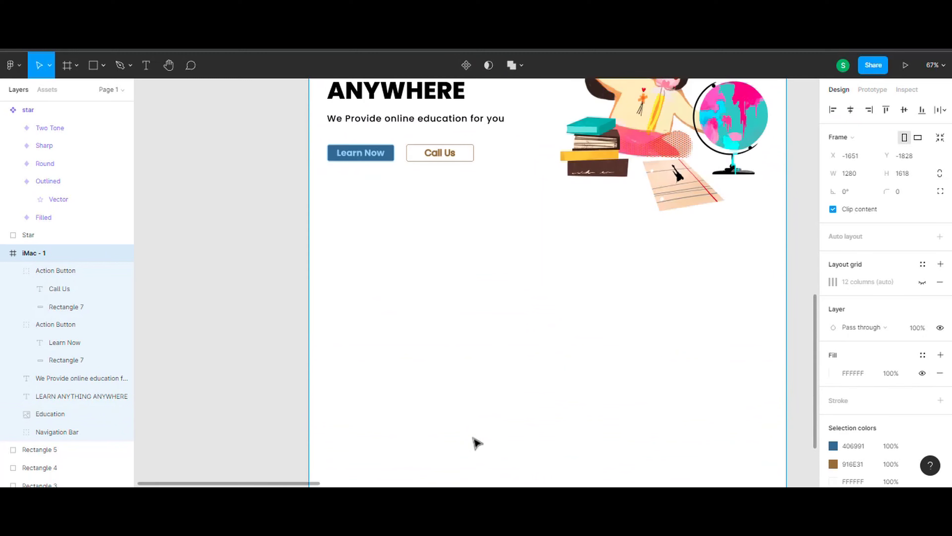
- Draw a rectangle beside the hero and rotate it 45° into a diamond
left_click(104, 66)
left_click(90, 91)
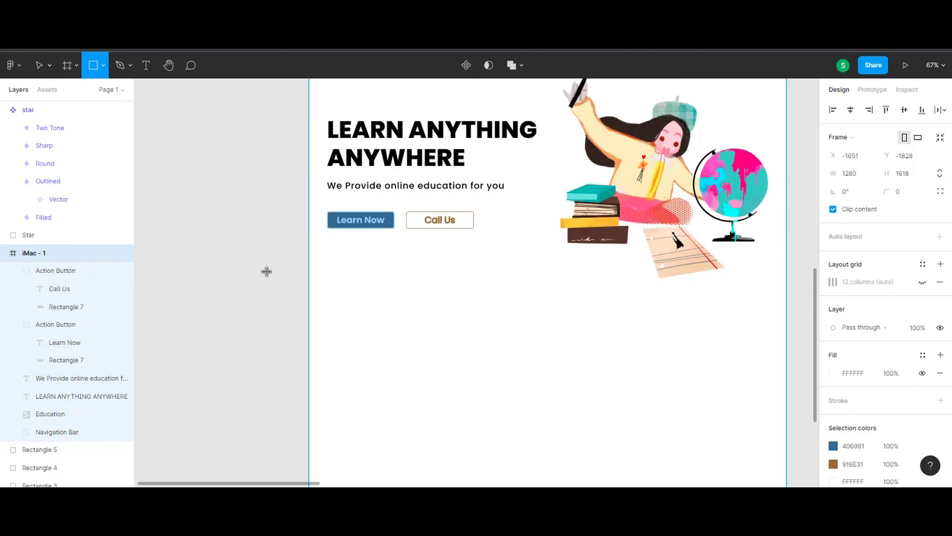
left_click_drag(251, 170, 518, 420)
mouse_move(538, 151)
left_mouse_down()
mouse_move(564, 234)
mouse_move(569, 297)
left_mouse_up()
left_click_drag(468, 263, 369, 333)
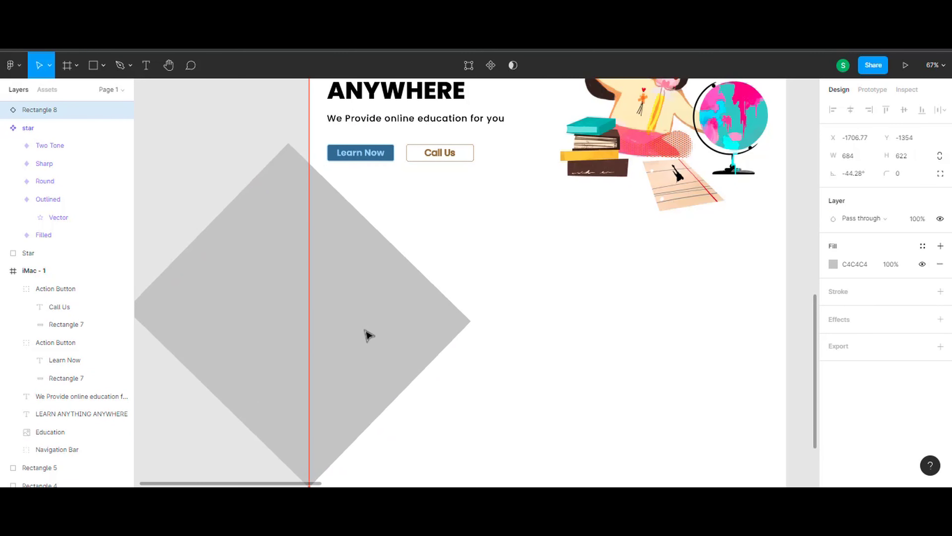
- Give the diamond a white FFFFFF fill and black stroke, inside the iMac - 1 frame
left_click(833, 263)
type("FFFFFF")
key("Return")
left_click(941, 292)
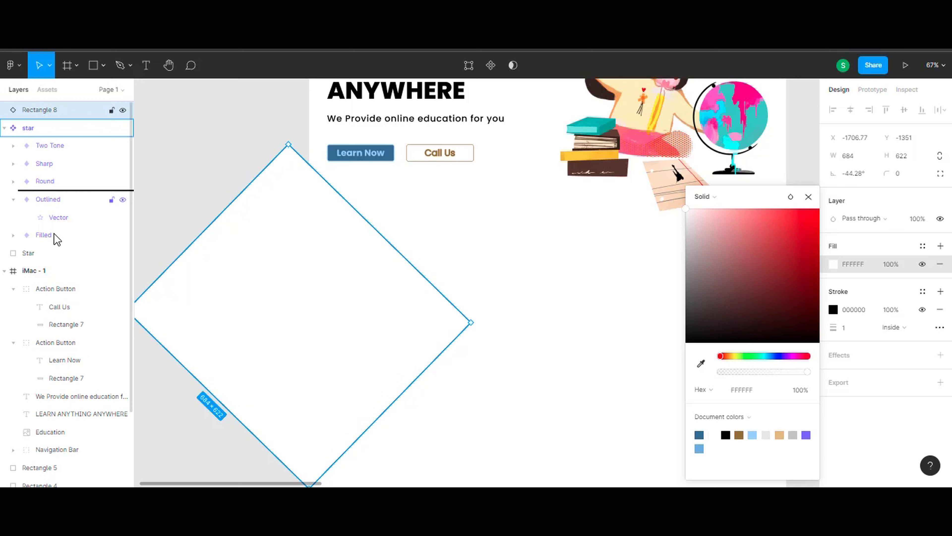
left_click_drag(56, 238, 60, 281)
- Set the diamond's stroke to 12 px, hide its fill, and reposition it
left_click_drag(837, 416, 840, 417)
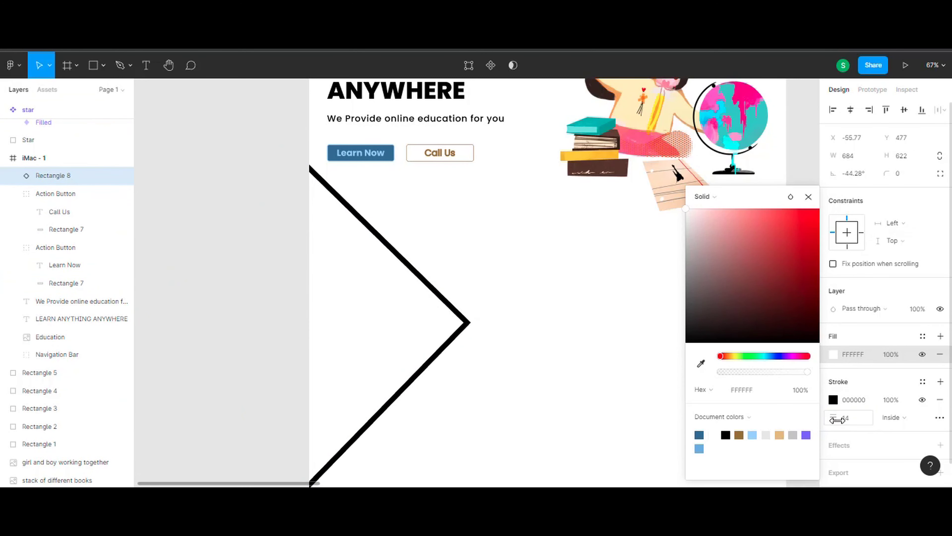
left_click_drag(384, 321, 439, 383)
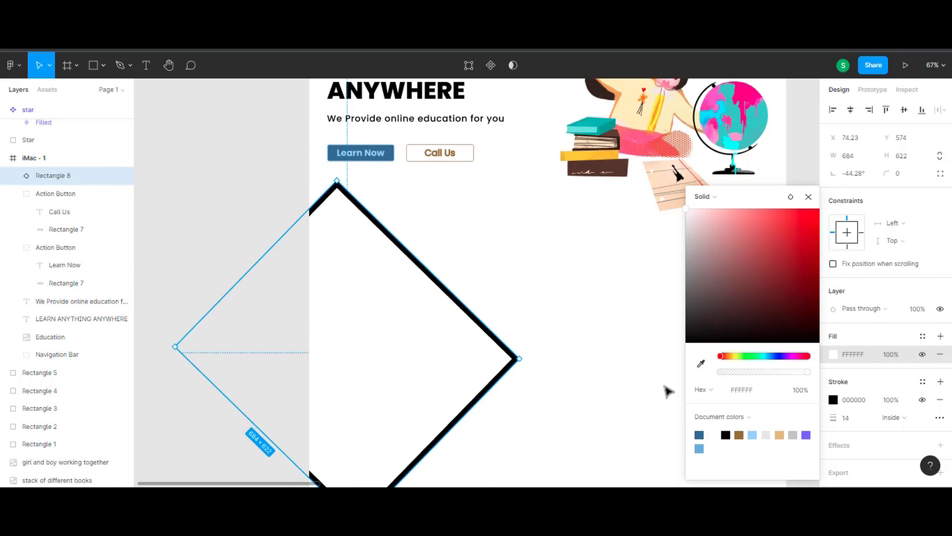
left_click(922, 354)
left_click_drag(838, 418, 835, 422)
left_click(833, 400)
left_click(714, 197)
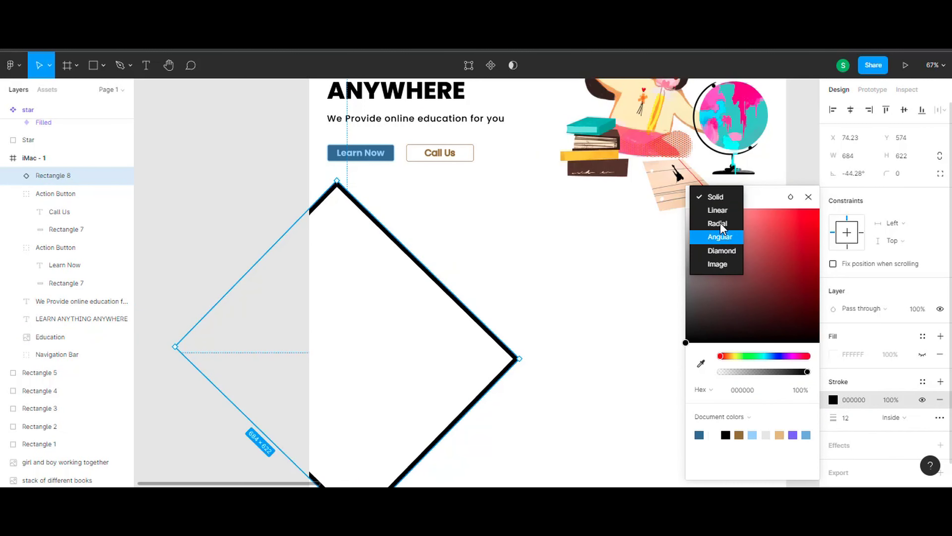
- Change the diamond's stroke paint from solid to a linear gradient
left_click(717, 210)
left_click(710, 160)
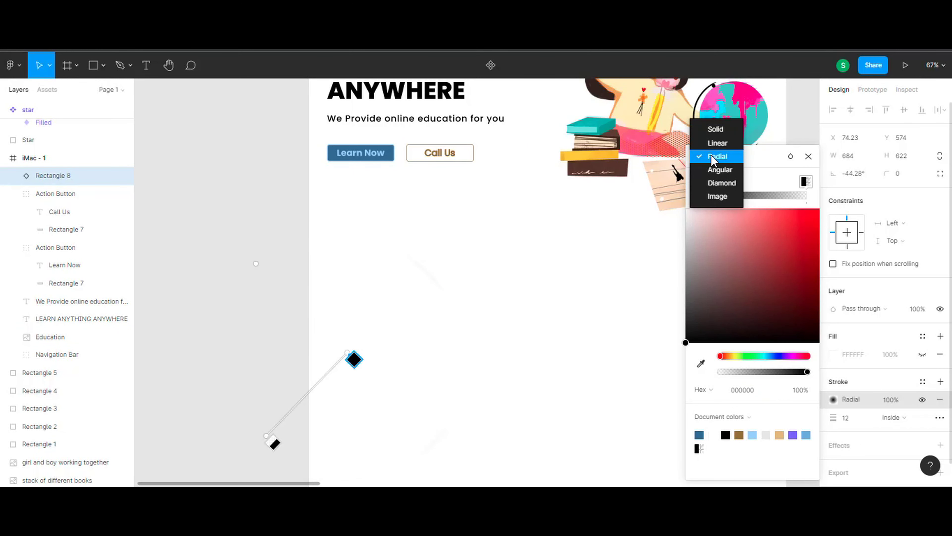
left_click(721, 178)
left_click(715, 156)
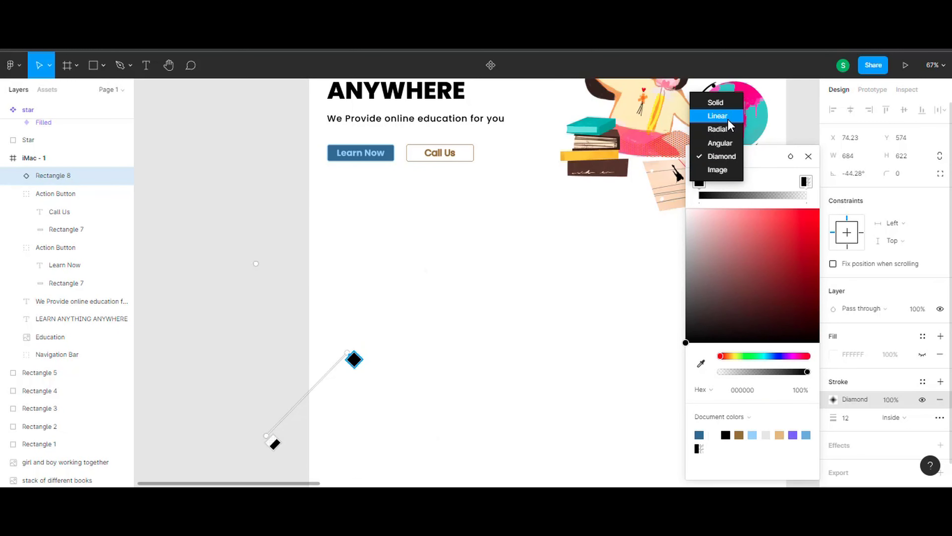
left_click(715, 102)
left_click(705, 155)
left_click(717, 169)
- Drag the gradient handles so the stroke gradient runs horizontally
left_click_drag(435, 276, 340, 202)
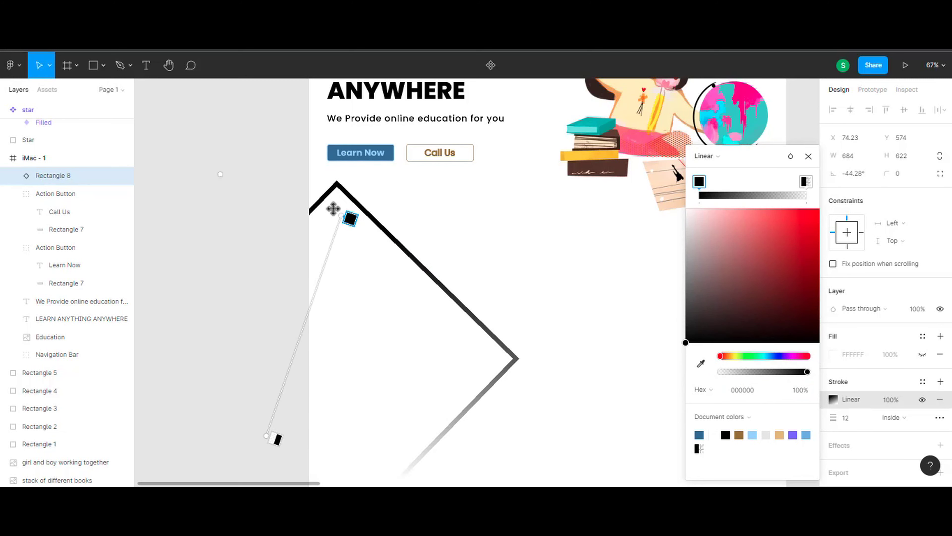
scroll(352, 259, "down", 4)
mouse_move(267, 302)
left_mouse_down()
mouse_move(353, 387)
mouse_move(385, 349)
left_mouse_up()
scroll(375, 251, "up", 2)
mouse_move(340, 109)
left_mouse_down()
mouse_move(290, 298)
mouse_move(264, 302)
left_mouse_up()
scroll(563, 300, "up", 7)
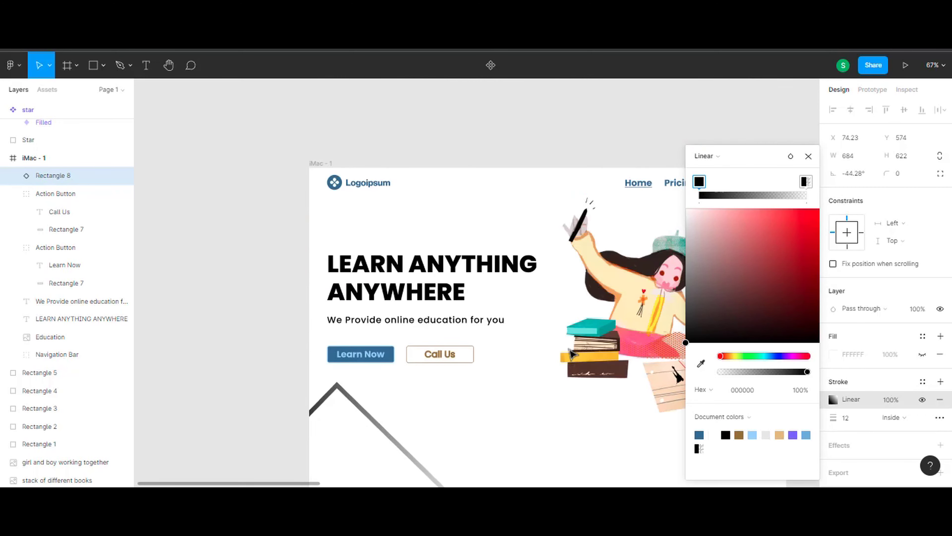
scroll(562, 300, "up", 9)
- Set the gradient stops to dark blue 406991 and light blue A3D1FF
key("i")
left_click(427, 225)
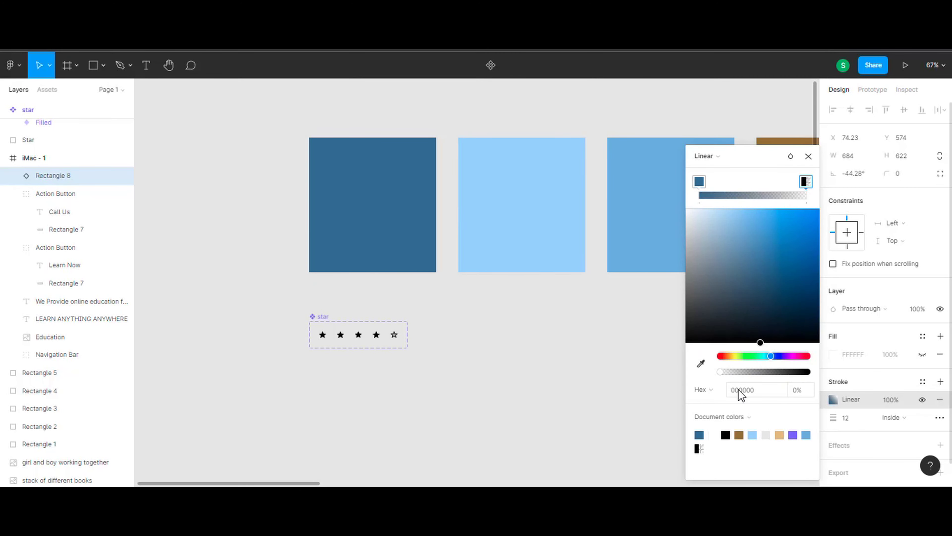
key("i")
left_click(521, 225)
scroll(544, 361, "down", 15)
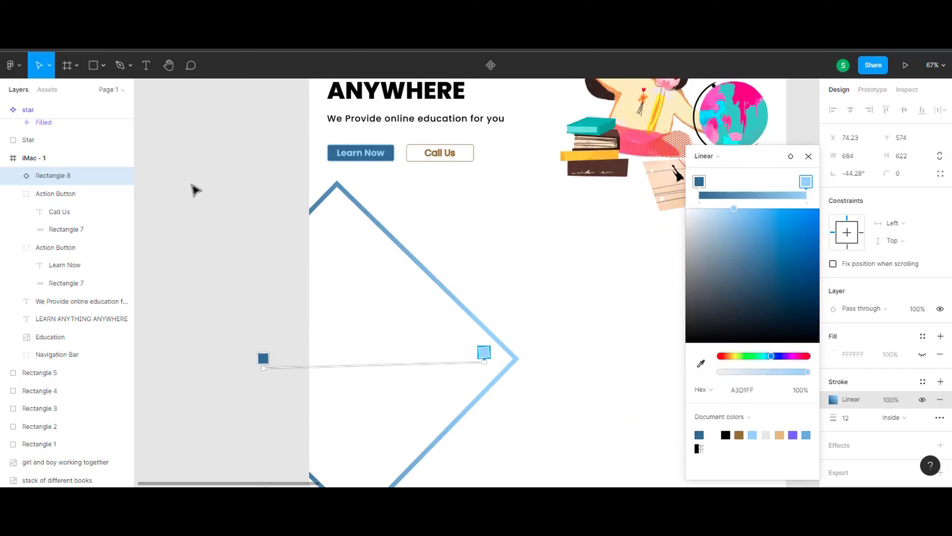
left_click(809, 156)
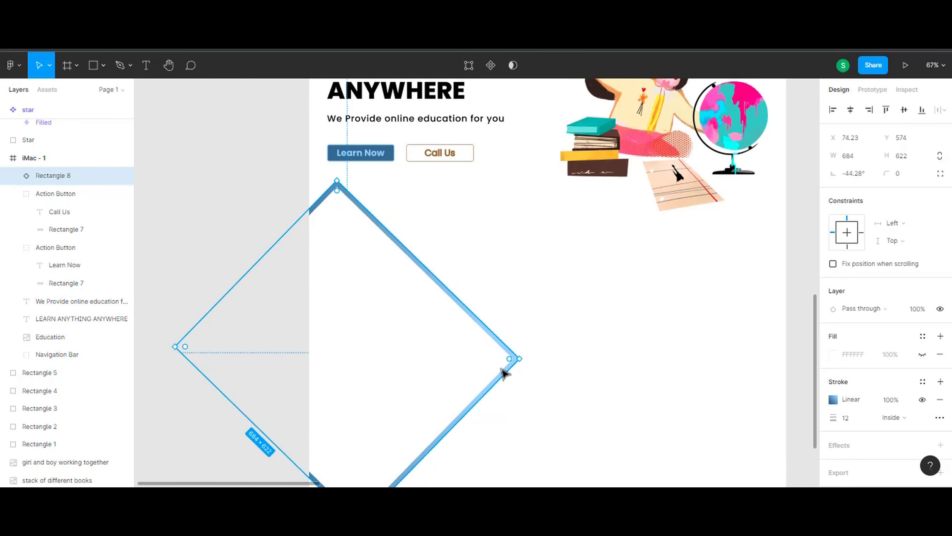
- Move the gradient diamond up and left, partly off the frame's left edge
left_click_drag(504, 373, 405, 297)
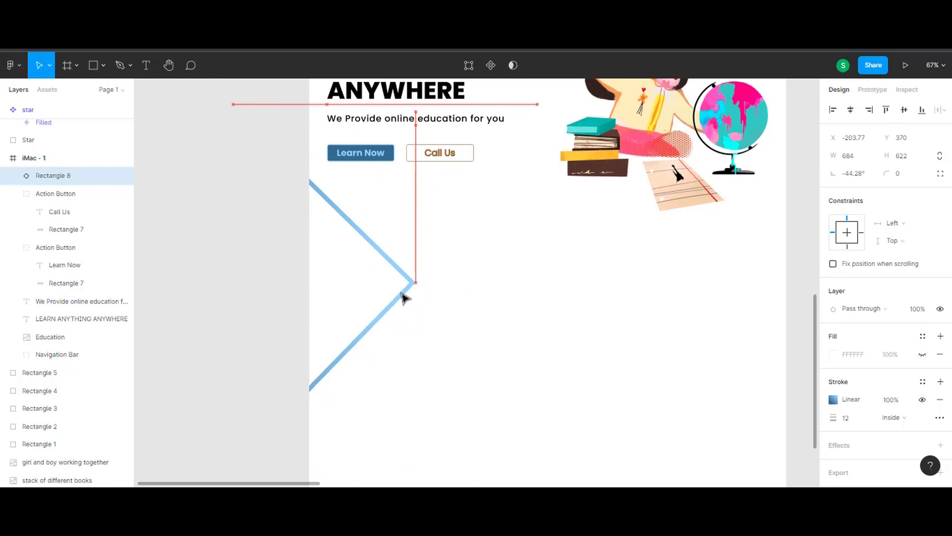
scroll(404, 297, "down", 5)
scroll(418, 149, "up", 7)
left_click(484, 261)
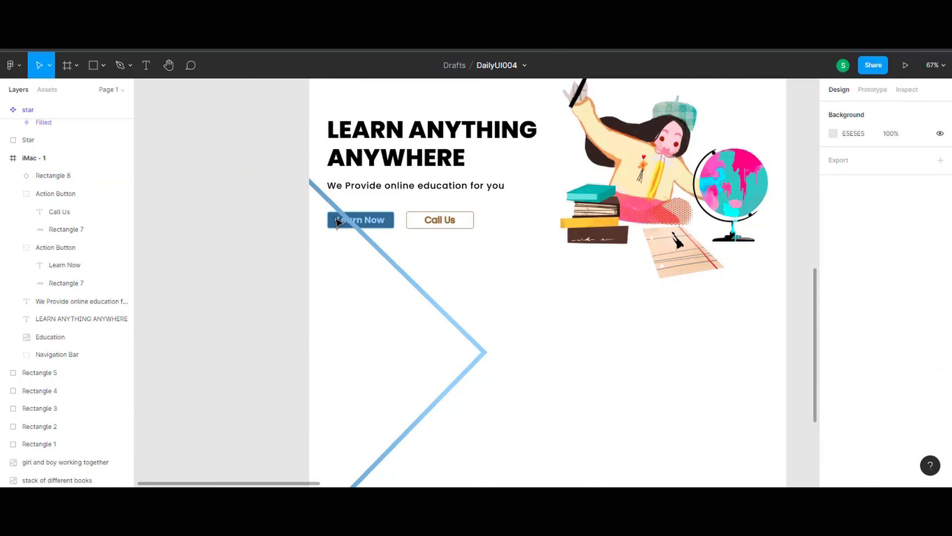
- Place Rectangle 8 below Education in Layers and nudge the diamond into position
left_click_drag(52, 247, 64, 344)
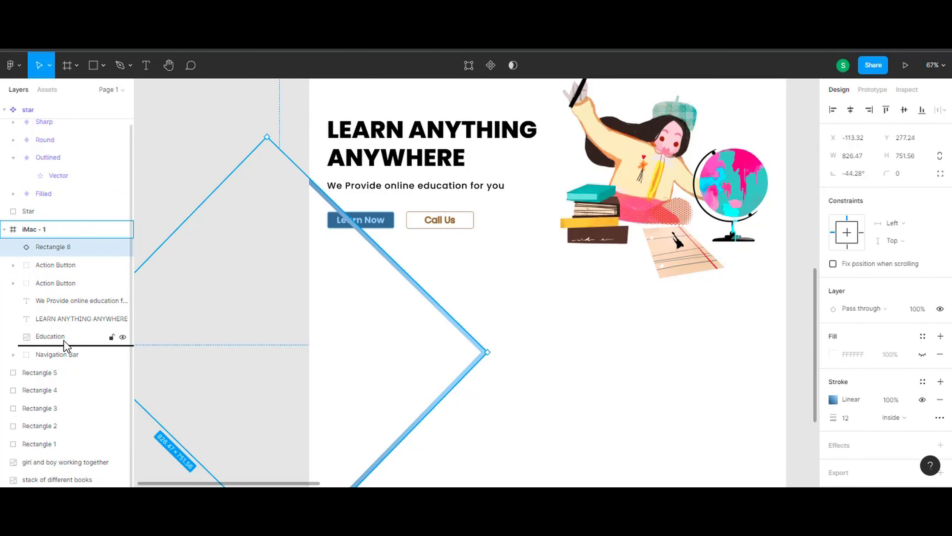
left_click(50, 319)
scroll(333, 285, "up", 2)
left_click(273, 132)
scroll(438, 244, "down", 5)
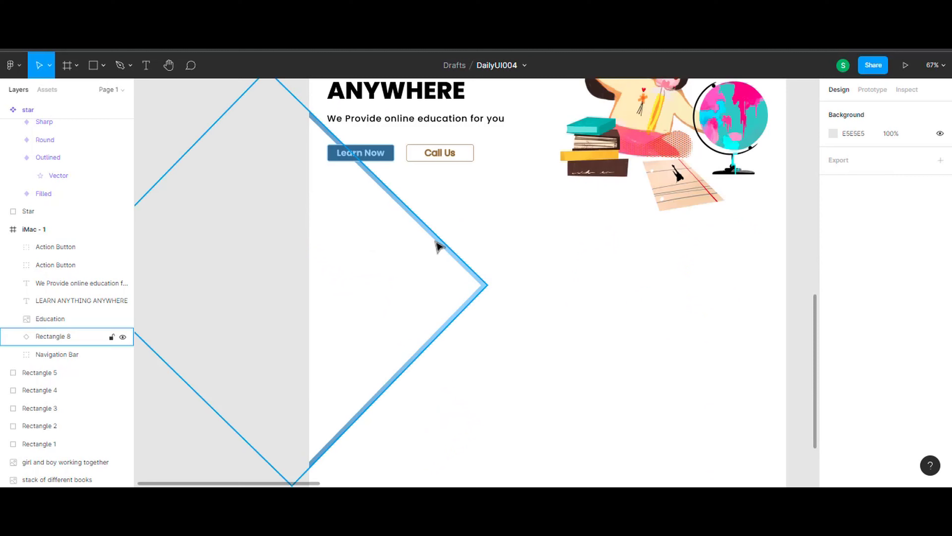
left_click_drag(438, 244, 418, 231)
left_click(559, 329)
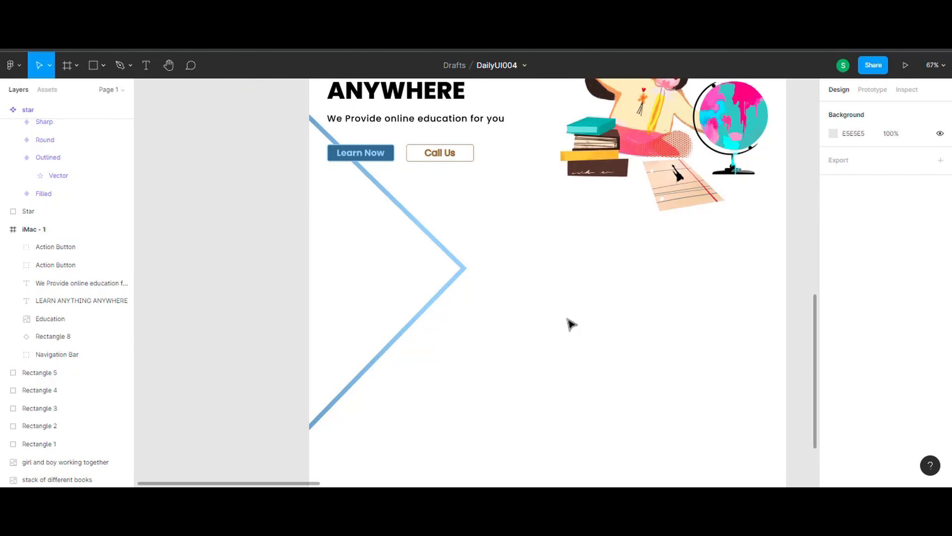
scroll(340, 164, "up", 7)
- Show the iMac - 1 frame's 12-column layout grid
left_click(326, 163)
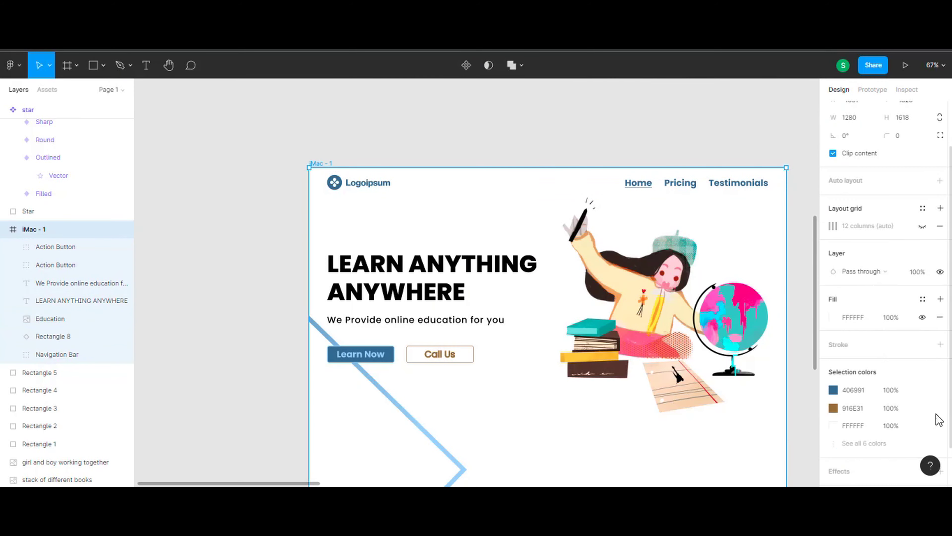
left_click(923, 226)
left_click(601, 128)
scroll(601, 127, "down", 7)
- Draw a 375×530 pricing card below the hero and add two copies in a row
key("r")
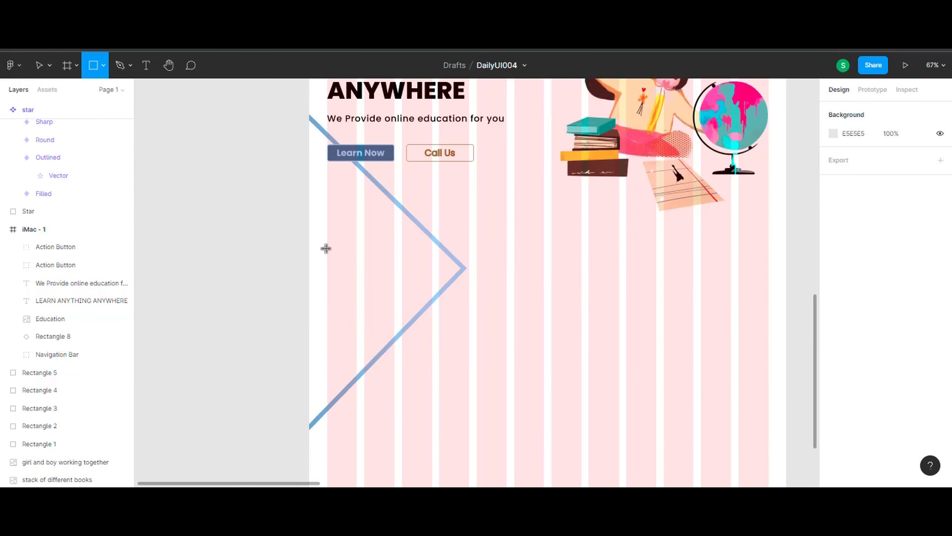
left_click_drag(327, 235, 464, 432)
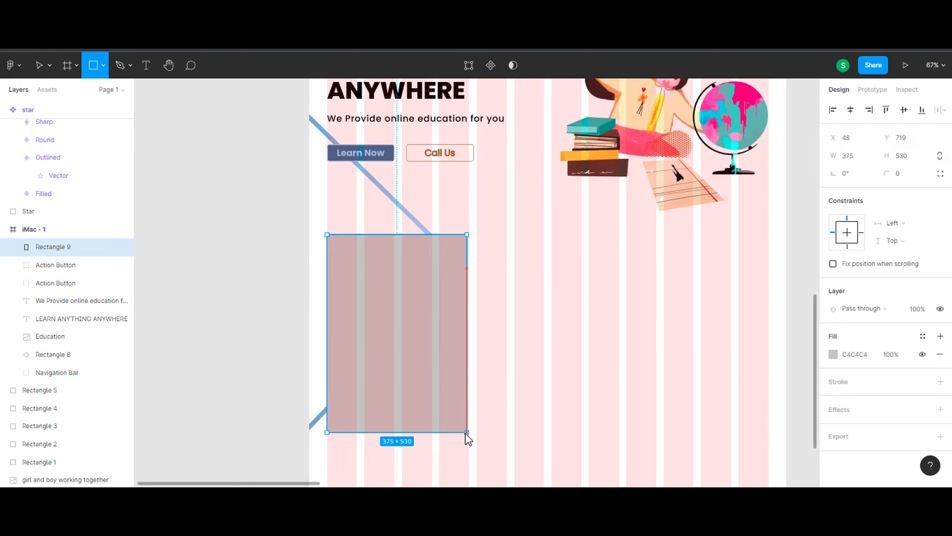
left_click_drag(392, 314, 694, 315)
left_click(800, 320)
left_click(719, 324)
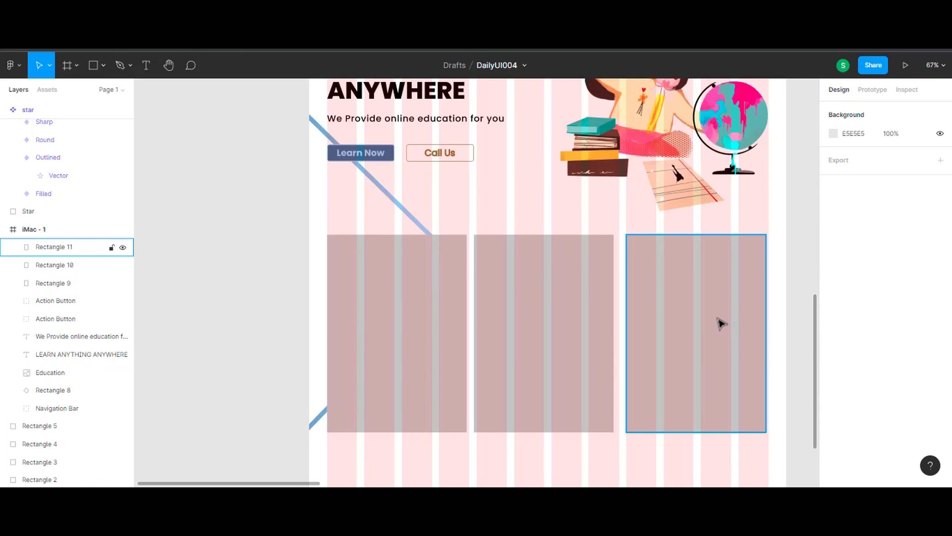
left_click(581, 332, "shift")
key("shift+Right")
left_click(285, 337)
- Draw a 369×90 header rectangle across the top of the first card
scroll(390, 315, "up", 5)
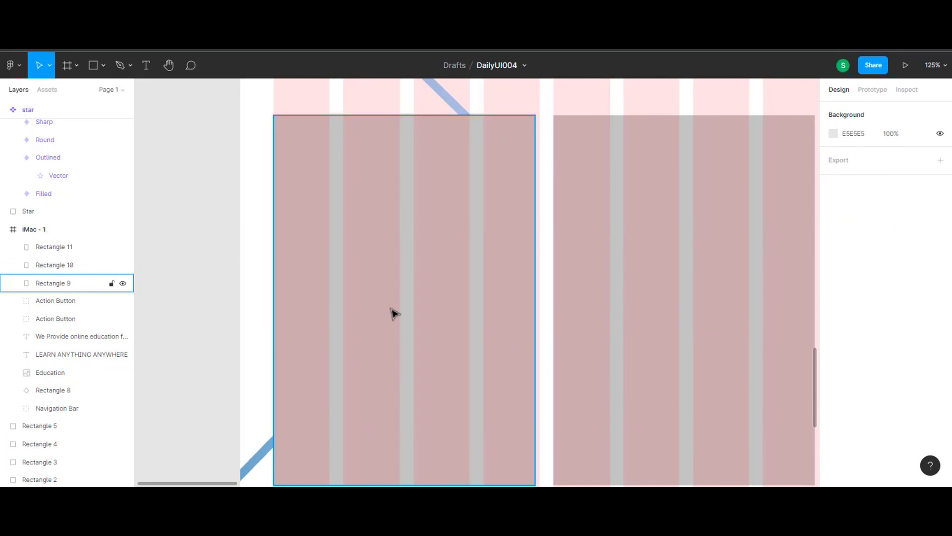
left_click(103, 66)
left_click(84, 93)
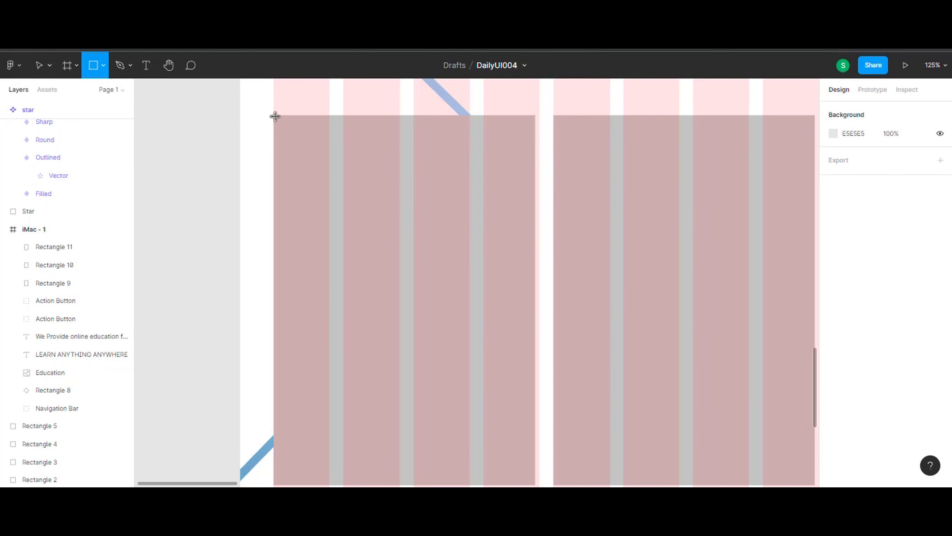
left_click_drag(277, 115, 535, 178)
- Make the first card white with a stroke and a 15 corner radius
left_click(375, 300)
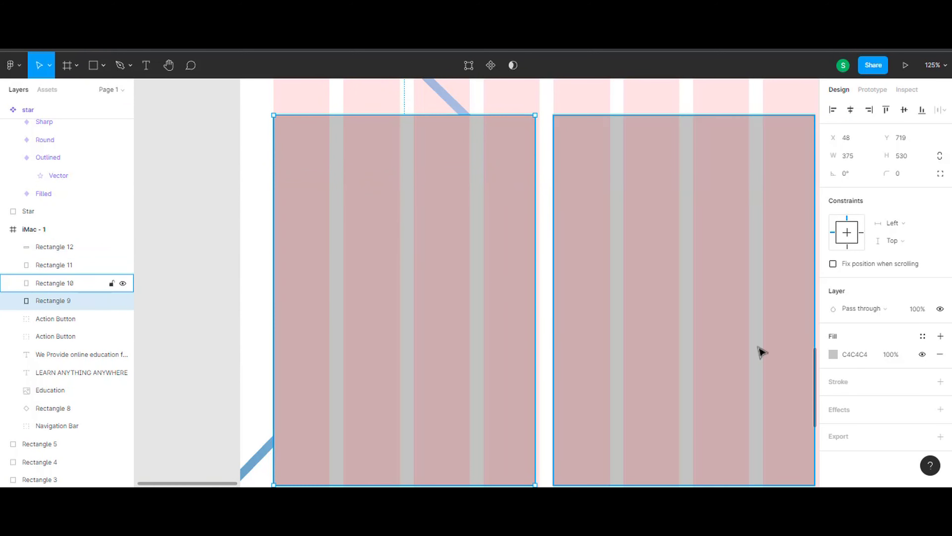
left_click(833, 354)
left_click(638, 202)
left_click(941, 382)
type("15")
key("Return")
- Give the header band independent corners with 16 px bottom radii
left_click(491, 166)
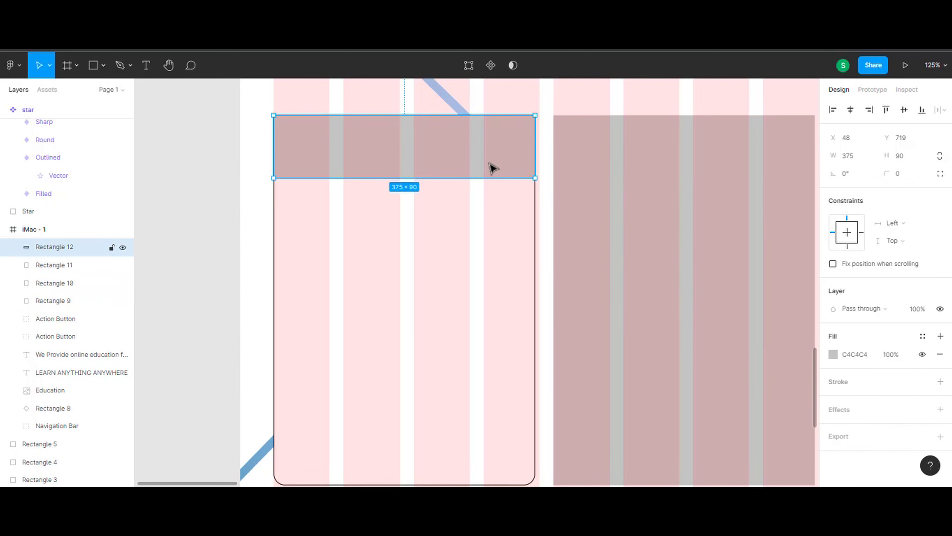
left_click(940, 174)
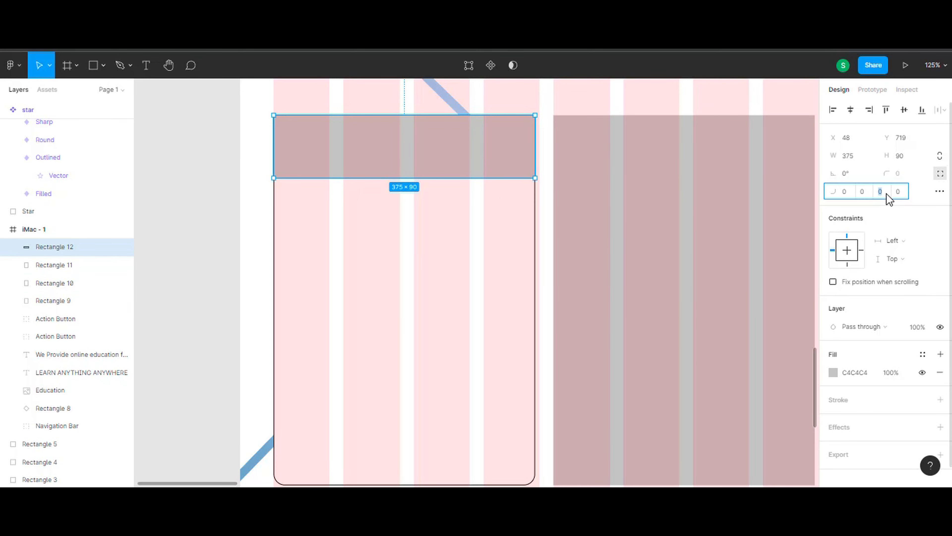
type("16")
key("Return")
key("Escape")
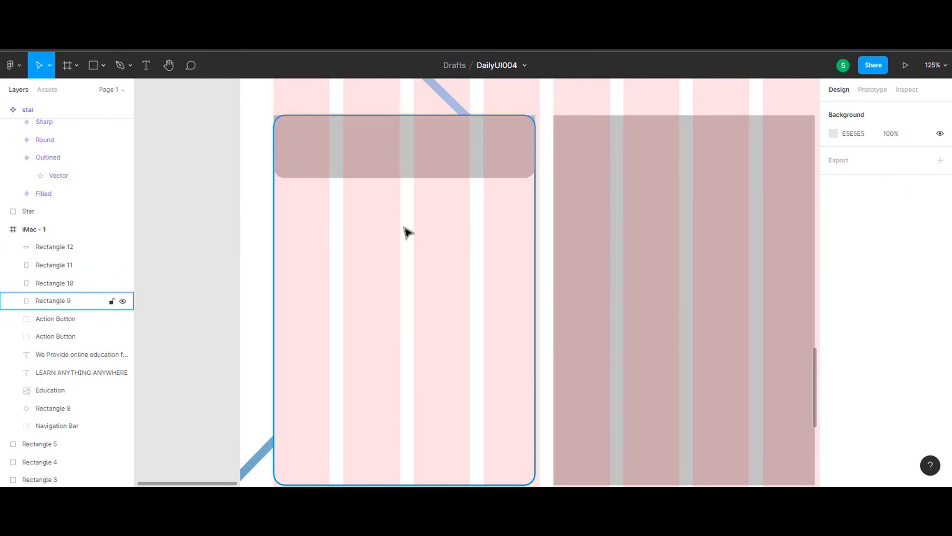
- Add a thin black outline to the header band
left_click(440, 217)
left_click(201, 208)
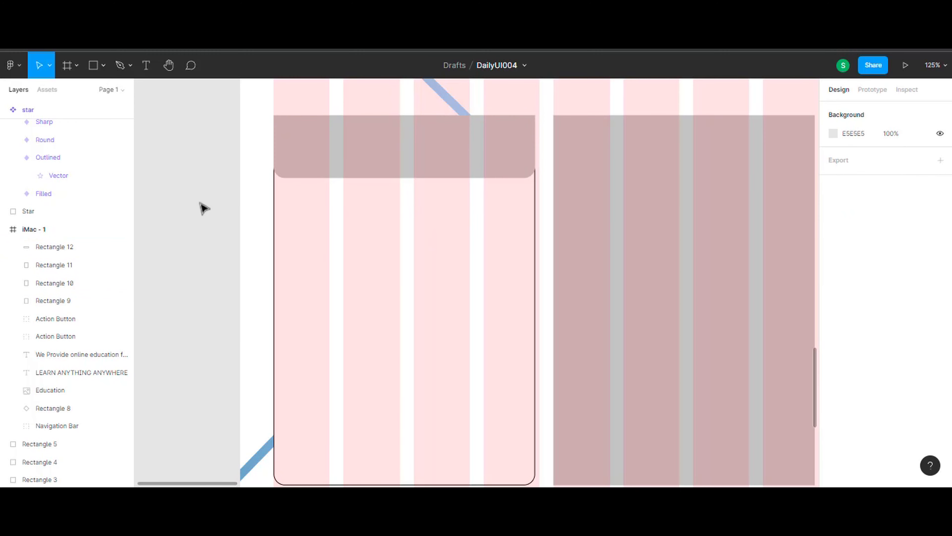
left_click(341, 173)
left_click(940, 398)
left_click(185, 259)
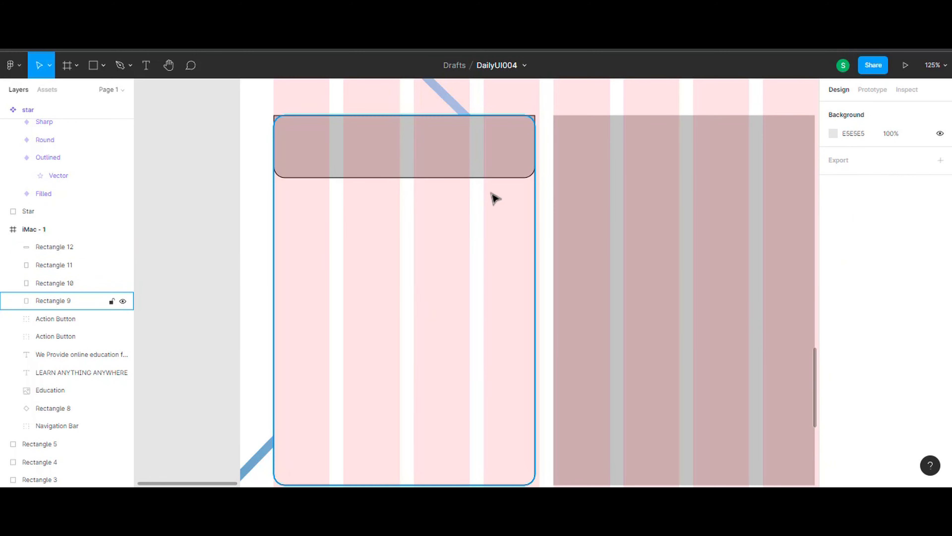
mouse_move(463, 177)
left_mouse_down()
mouse_move(460, 204)
mouse_move(470, 168)
left_mouse_up()
left_click(941, 174)
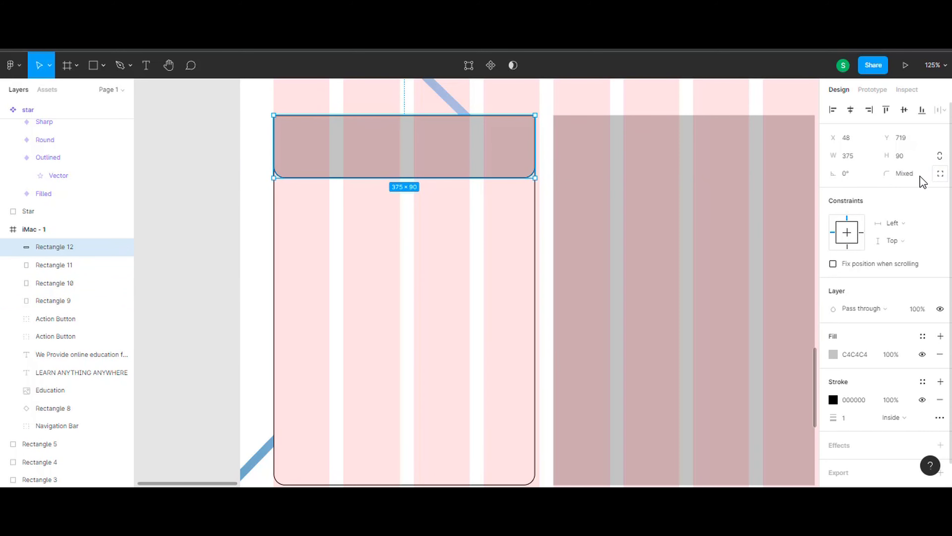
left_click(585, 149)
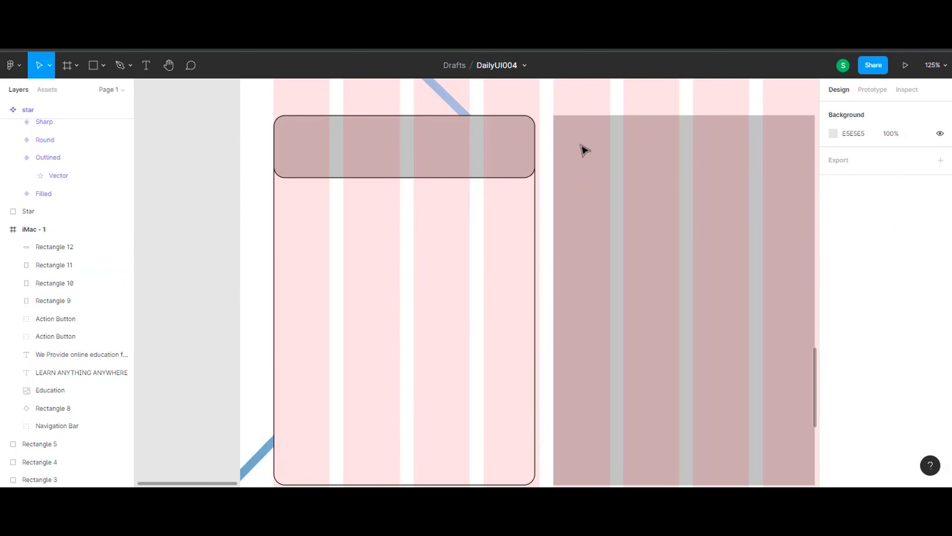
- Add 'Free Plan' text in the header band at size 48 bold
left_click(149, 66)
left_click(298, 146)
type("Free Plan")
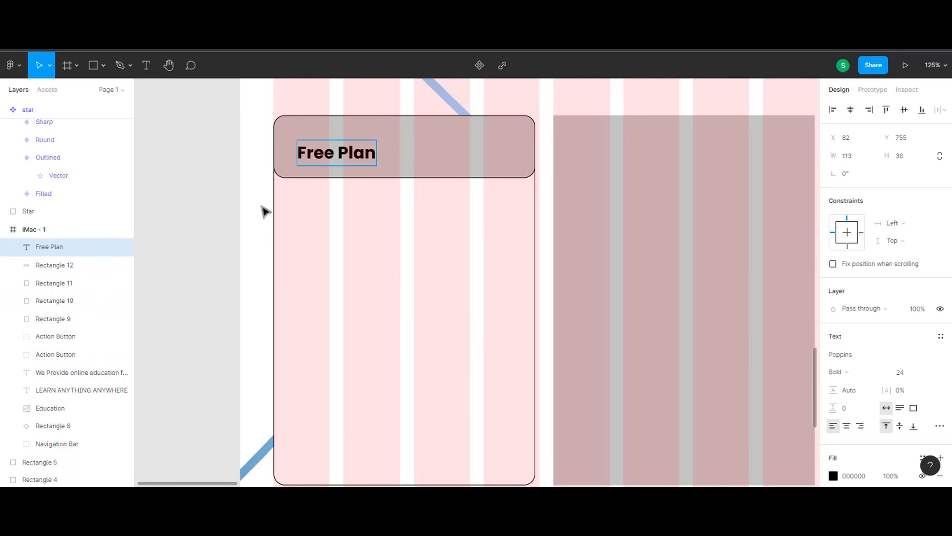
left_click_drag(374, 153, 390, 147)
left_click(908, 372)
left_click(918, 426)
left_click_drag(451, 154, 450, 152)
left_click(521, 159)
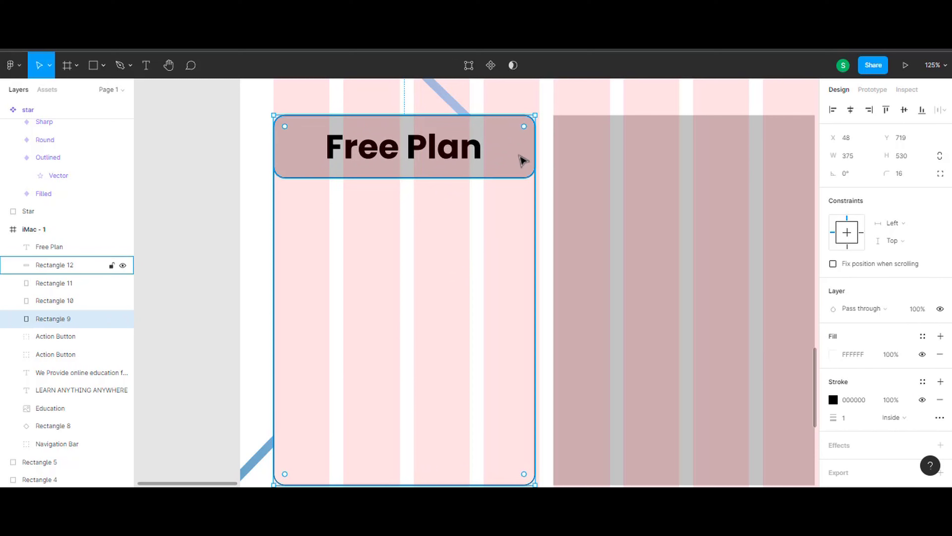
scroll(584, 262, "down", 3)
scroll(584, 261, "up", 3)
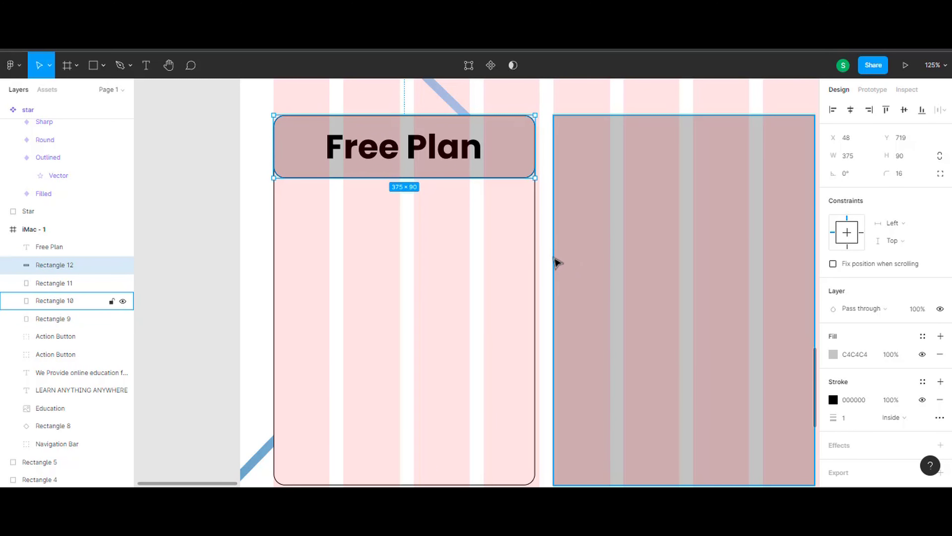
left_click(198, 225)
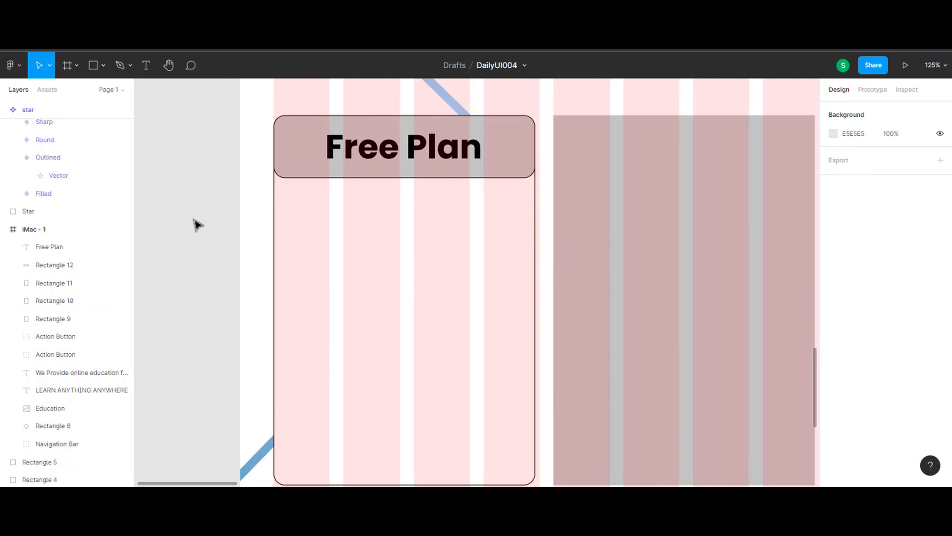
- Add 'Limited Access' text below the header at size 24
left_click(382, 231)
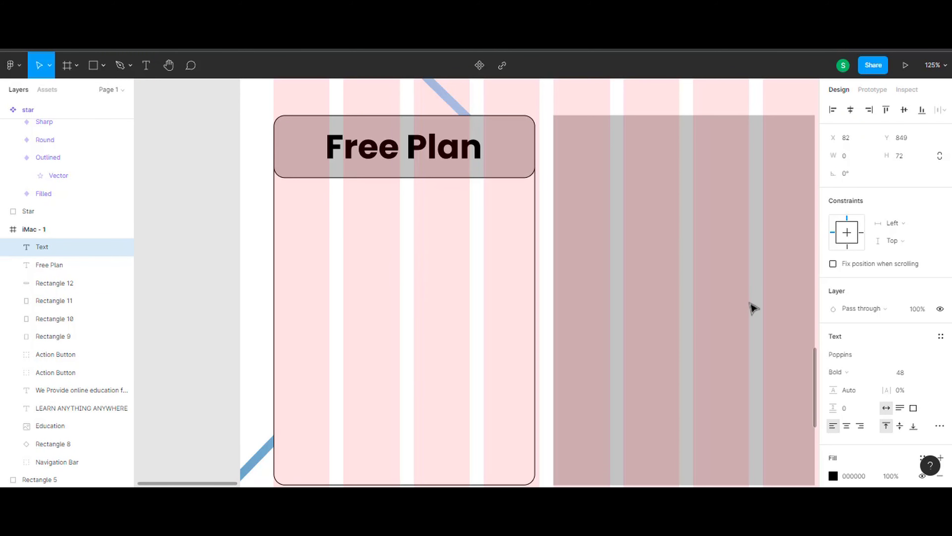
type("Limited Access")
left_click(912, 372)
left_click(924, 302)
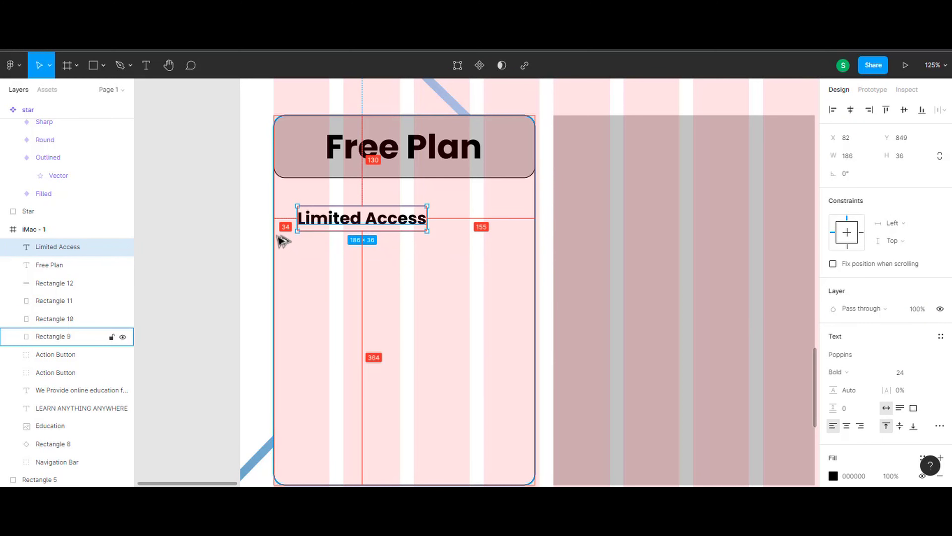
key("Escape")
- Duplicate that line twice, retyping the copies as 'Limited Video' and '30 days trial'
left_click_drag(335, 225, 367, 257)
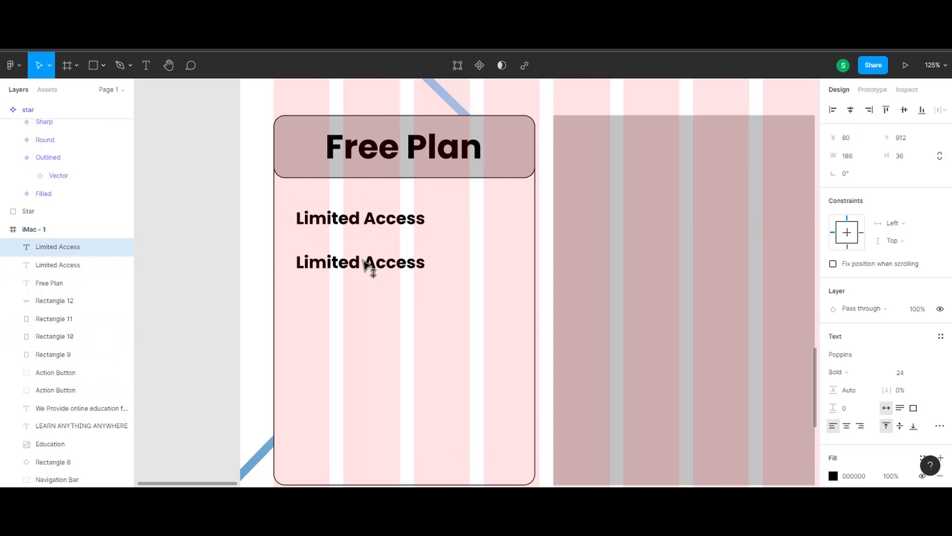
key("Return")
type("Limi")
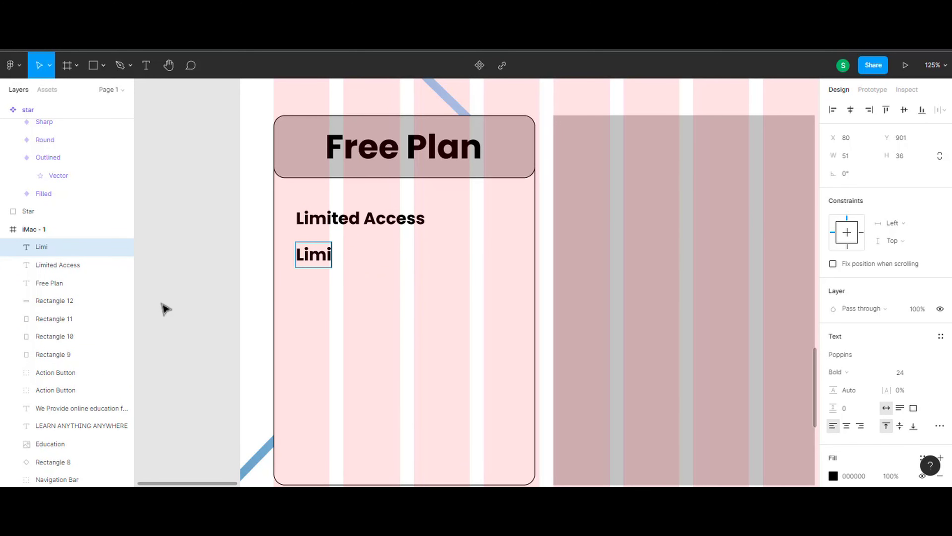
left_click_drag(356, 263, 365, 300)
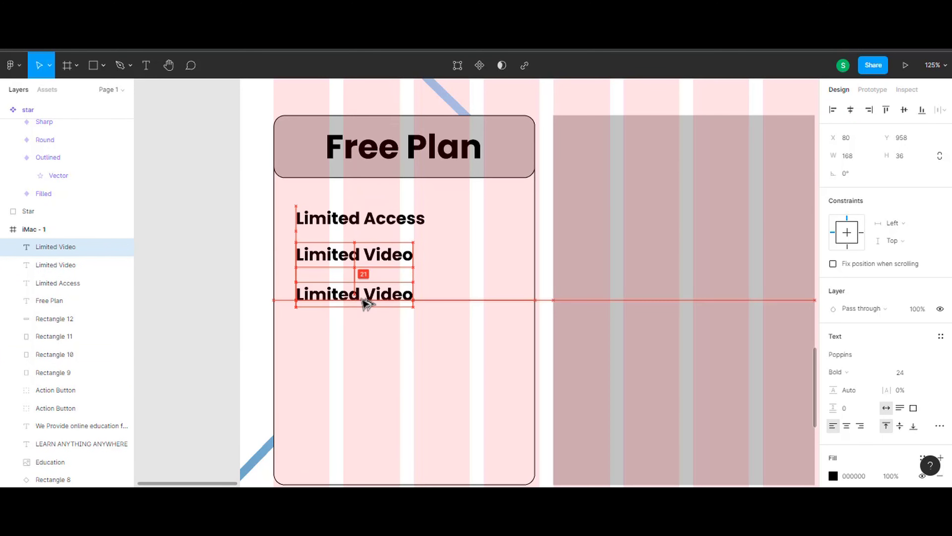
key("Return")
type("On")
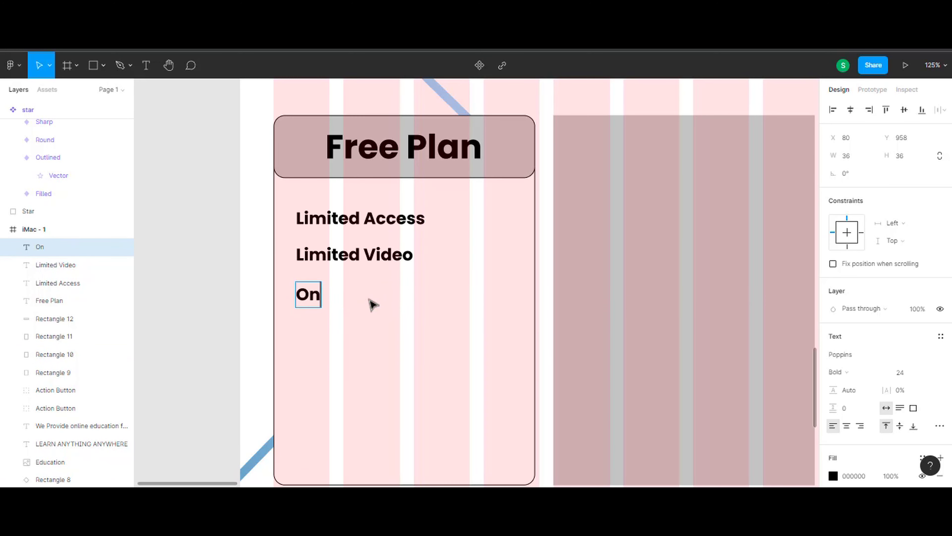
left_click(248, 316)
scroll(440, 383, "down", 4)
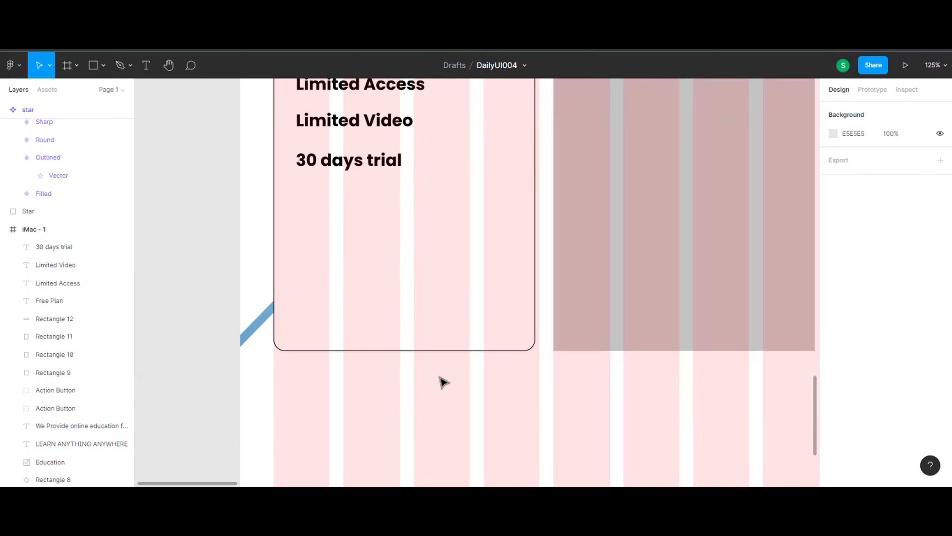
scroll(308, 277, "up", 2)
- Paste the copied hero Action Button at the bottom of the Free Plan card
left_click(50, 67)
left_click(49, 91)
scroll(375, 349, "down", 5)
scroll(366, 255, "up", 2)
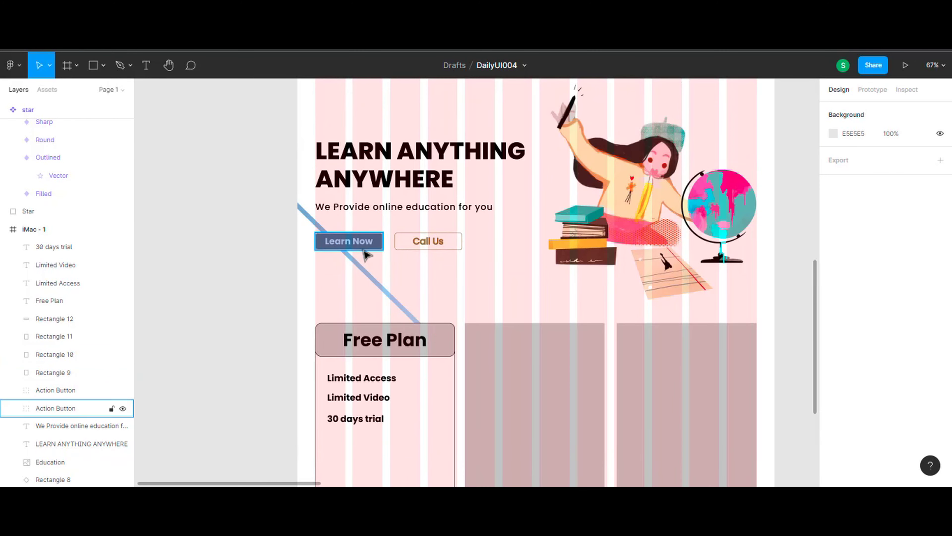
scroll(365, 255, "down", 3)
key("ctrl+v")
mouse_move(349, 110)
left_mouse_down()
mouse_move(387, 366)
mouse_move(401, 366)
left_mouse_up()
- Change the pasted button's label to 'Sign Up' and centre it
scroll(388, 366, "up", 4, "ctrl")
double_click(414, 369)
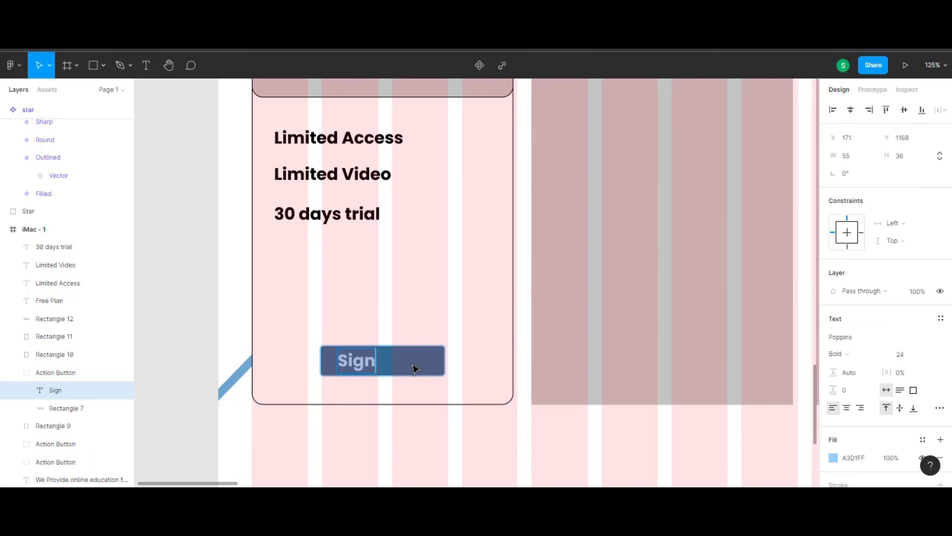
left_click_drag(371, 370, 382, 370)
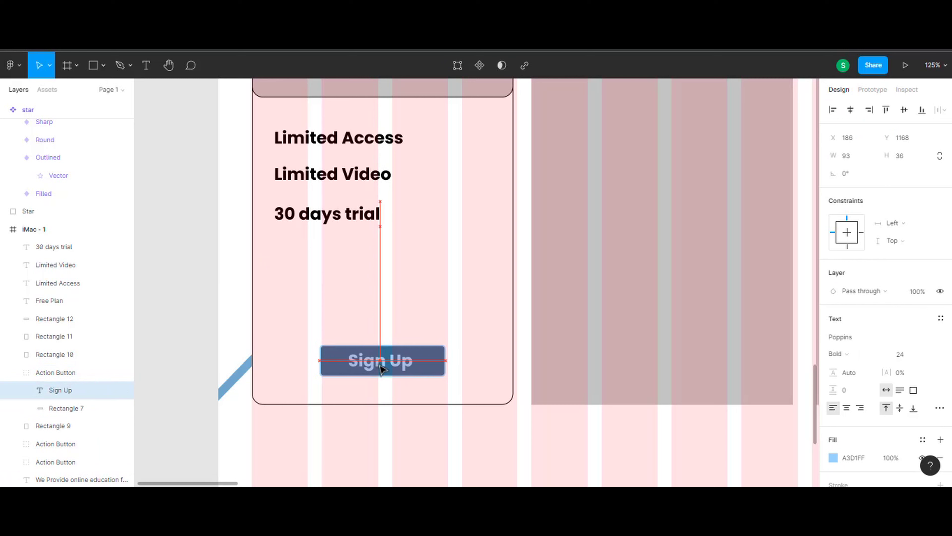
key("Escape")
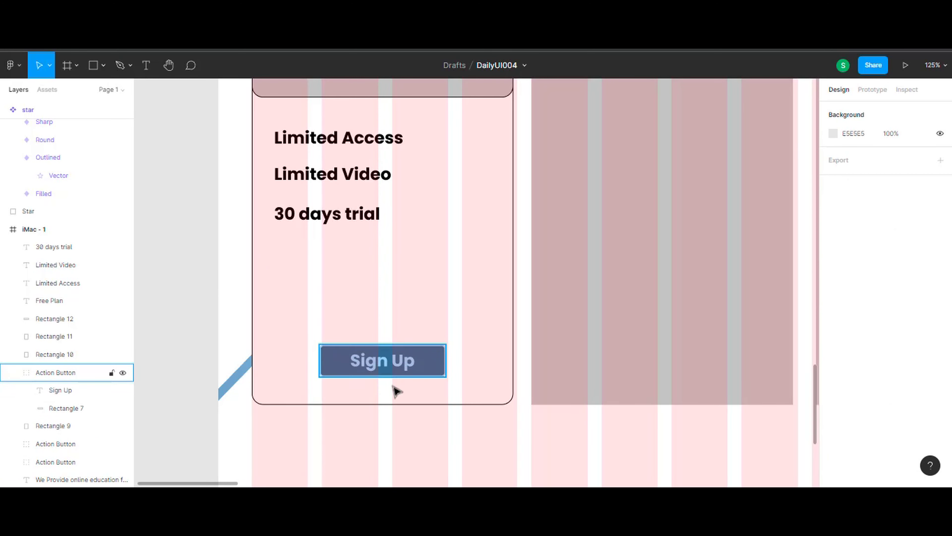
scroll(255, 325, "down", 3, "ctrl")
scroll(434, 317, "up", 3, "ctrl")
scroll(434, 329, "right", 3)
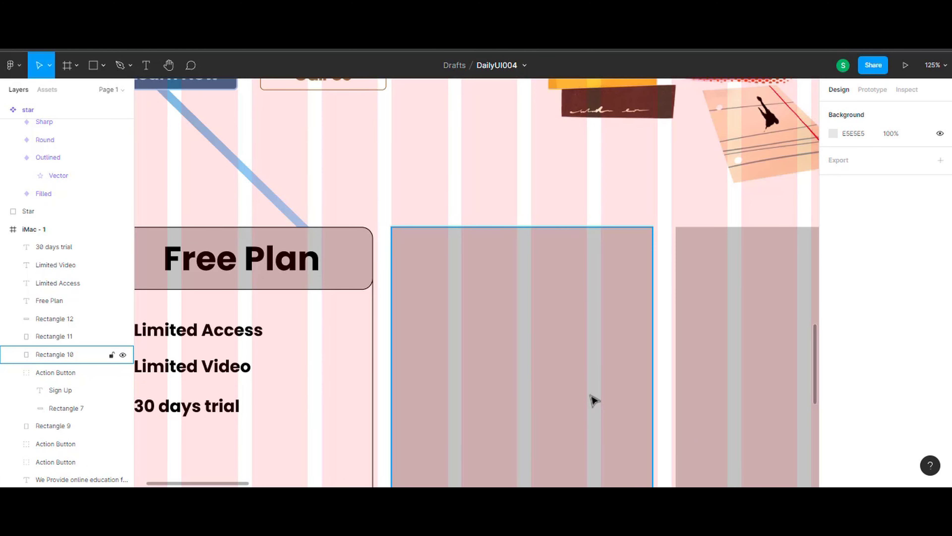
- Reduce the Free Plan heading to size 36 and recentre it in the header
left_click(242, 259)
left_click(913, 376)
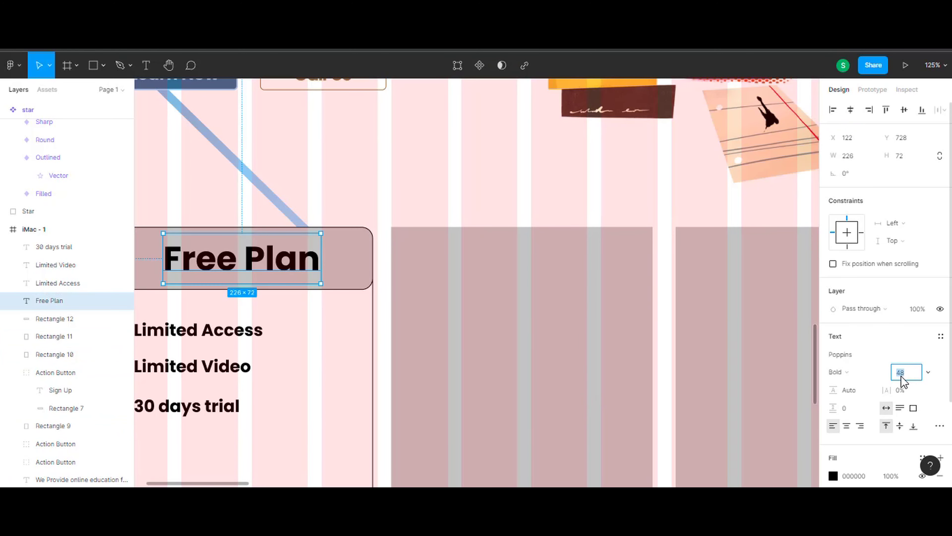
type("36")
key("Return")
scroll(403, 263, "left", 5)
mouse_move(403, 263)
left_mouse_down()
mouse_move(435, 263)
mouse_move(425, 263)
left_mouse_up()
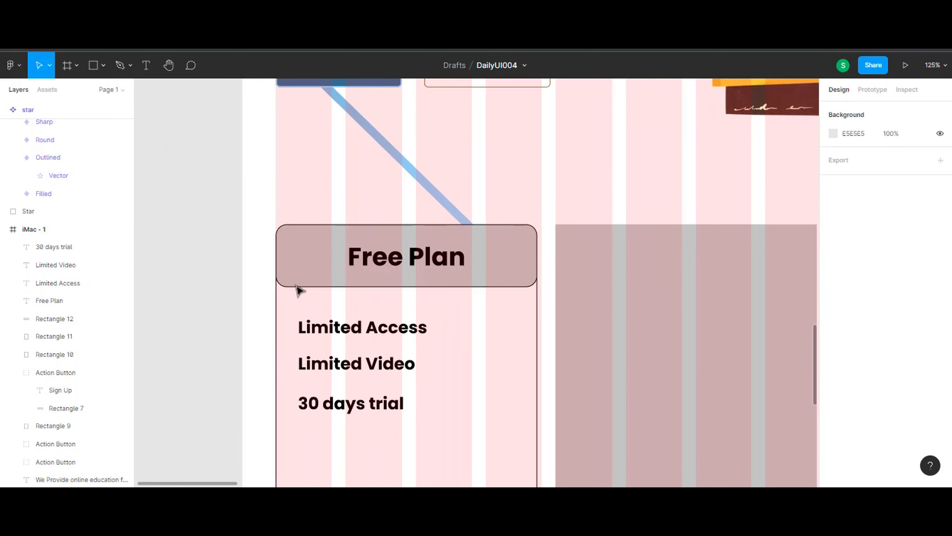
- Colour the Free Plan header band dark blue 406991 using the eyedropper
left_click(298, 285)
scroll(600, 394, "up", 5)
left_click(833, 400)
key("i")
left_click(379, 260)
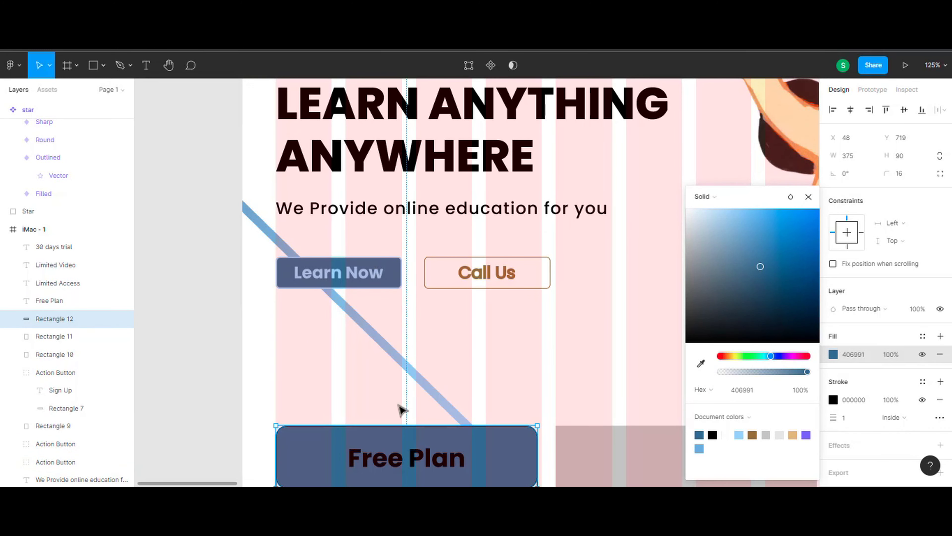
scroll(400, 408, "down", 4)
- Make the Free Plan title text white
left_click(407, 323)
left_click(833, 476)
left_click_drag(728, 277, 687, 210)
left_click(234, 304)
scroll(408, 357, "down", 4)
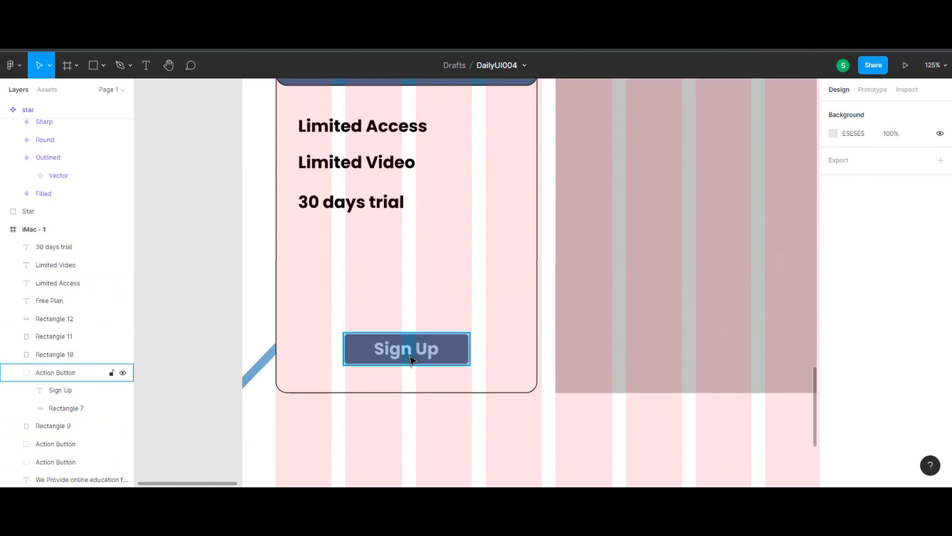
scroll(436, 368, "up", 6)
scroll(436, 370, "up", 3)
scroll(436, 370, "up", 3)
- Hide the page frame's column grid
left_click(787, 371)
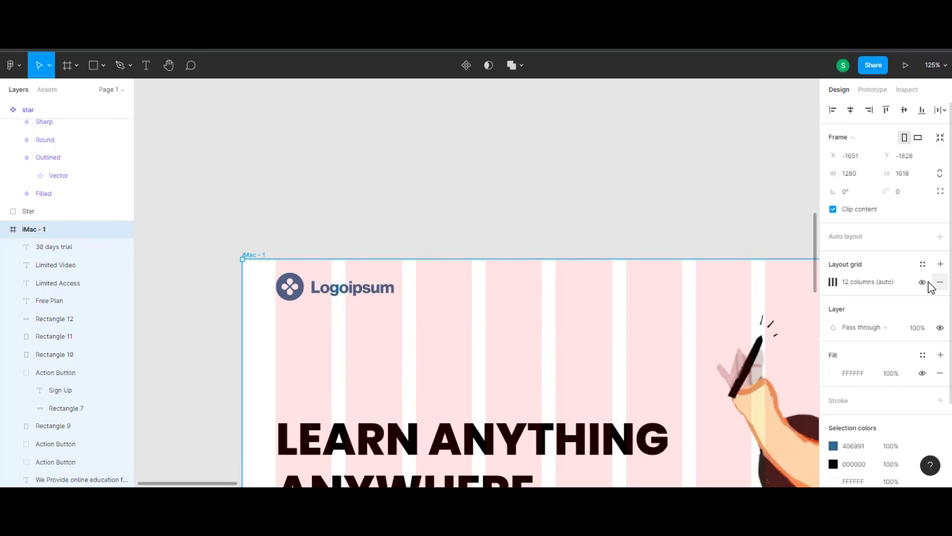
left_click(929, 283)
key("Escape")
scroll(599, 334, "down", 10)
- Confirm the Learn Now label text is white and inspect the blue diagonal shape
double_click(377, 148)
left_click(833, 364)
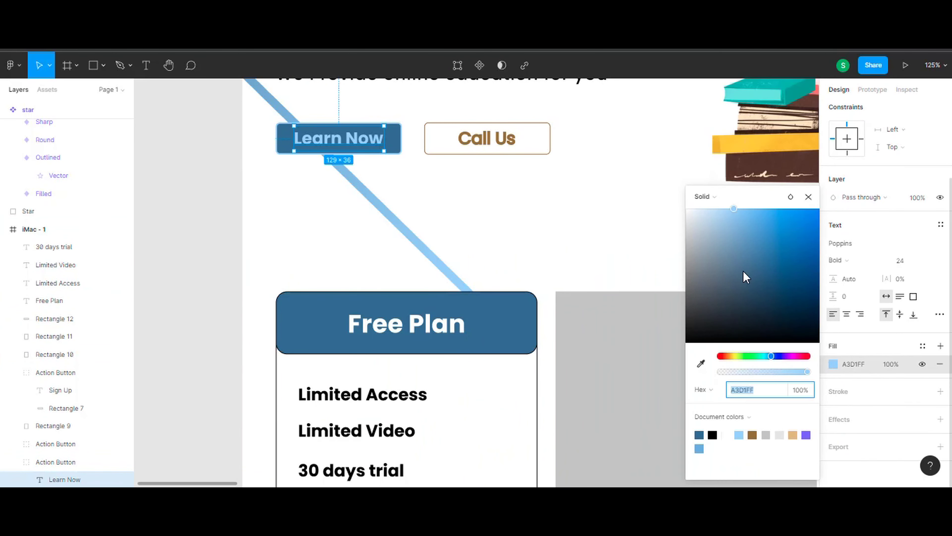
key("Escape")
key("Escape")
scroll(568, 268, "down", 4)
scroll(431, 321, "up", 6)
left_click(431, 321)
key("Escape")
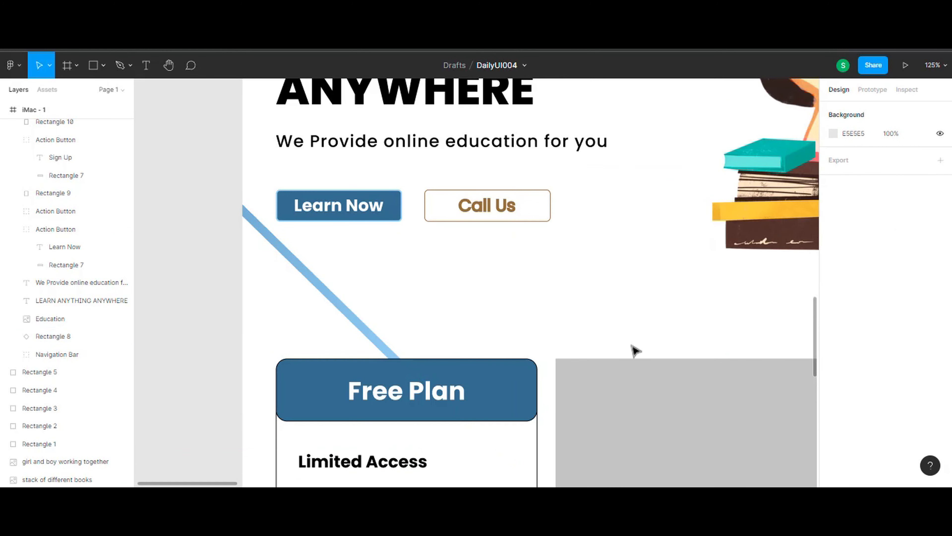
scroll(634, 346, "down", 5)
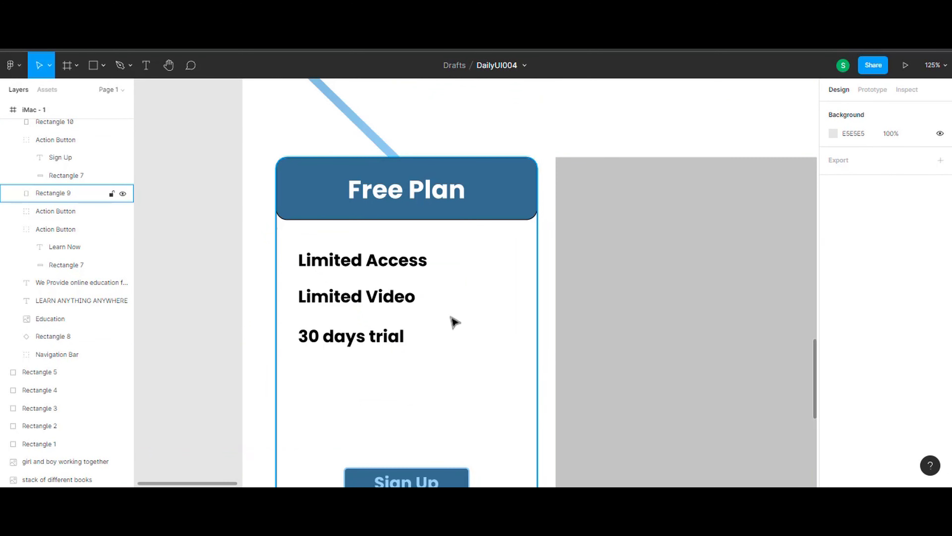
scroll(425, 305, "down", 2)
- Check the Sign Up text's fill colour, then zoom out to 67% to view the pricing row
double_click(405, 415)
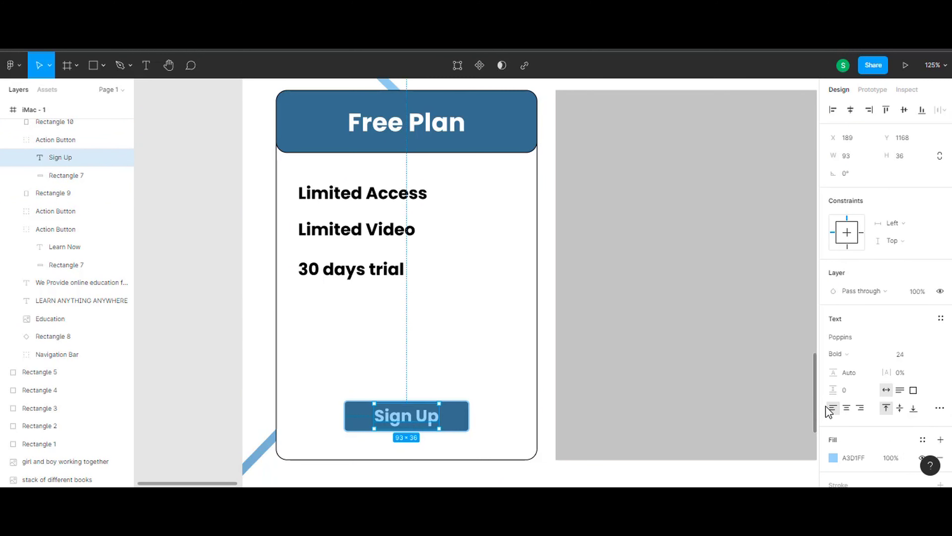
left_click(833, 458)
left_click(487, 225)
scroll(502, 345, "down", 5)
key("Escape")
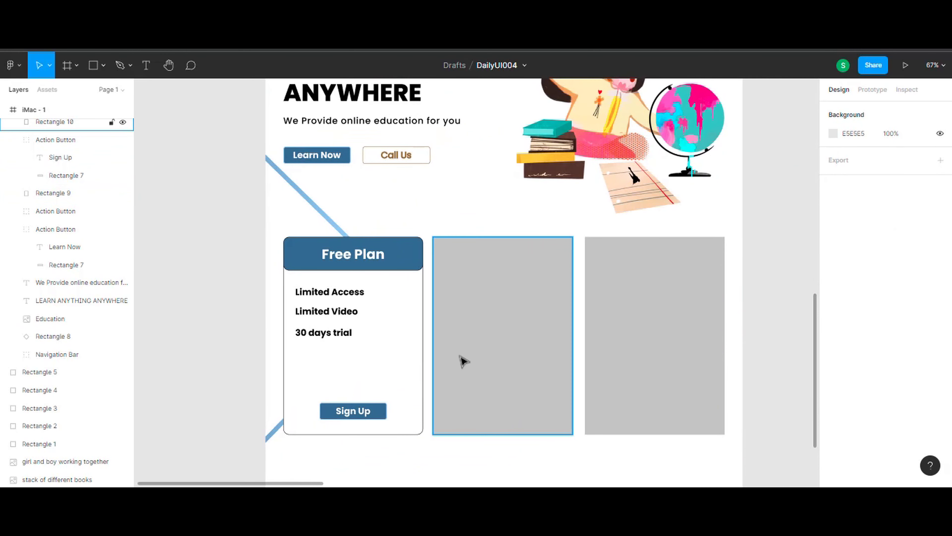
- Delete the grey placeholders and group the card's background, title, header, features and Sign Up as 'Free Plan'
left_click(506, 319)
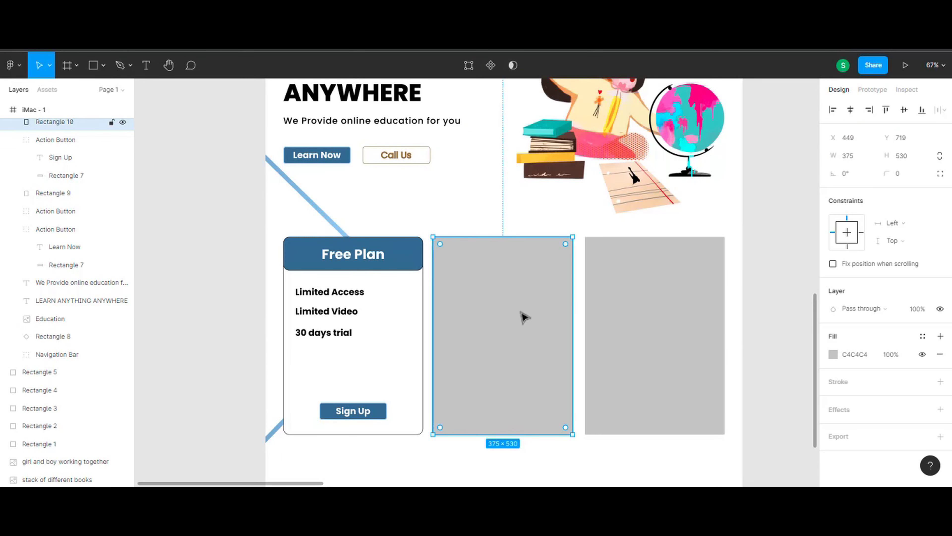
key("Delete")
left_click(397, 296)
left_click(353, 255, "shift")
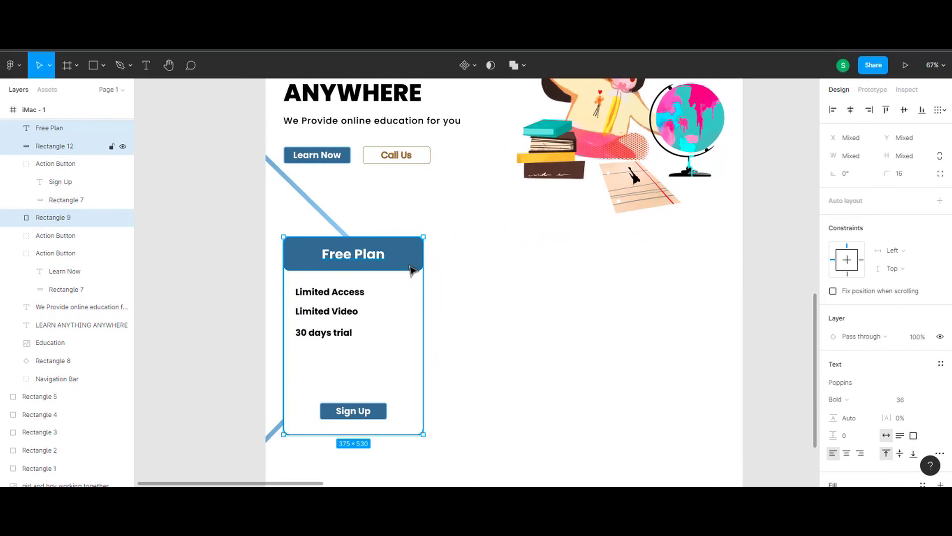
left_click(329, 293, "shift")
left_click(326, 311, "shift")
left_click(356, 412, "shift")
key("ctrl+g")
double_click(75, 193)
type("Free Plan")
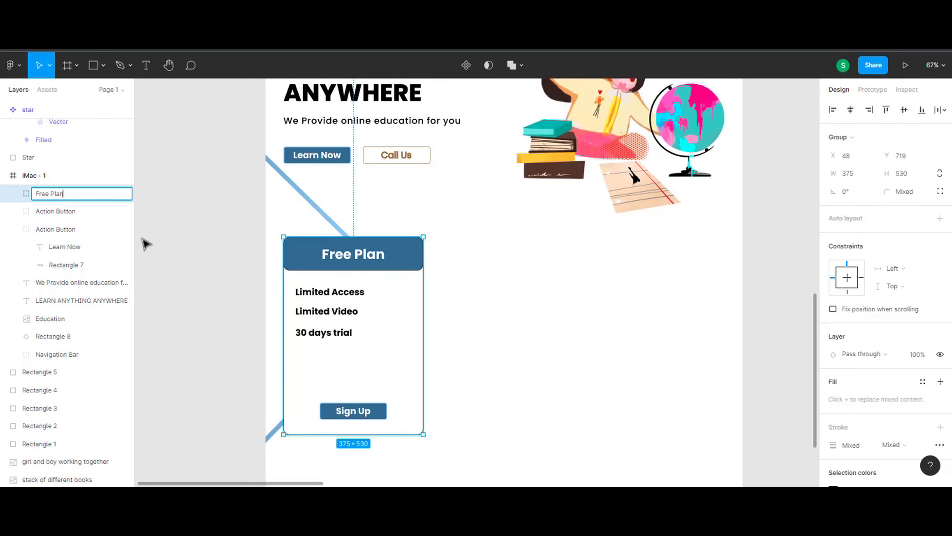
left_click(197, 255)
- Group the hero heading, subtitle, Learn Now, Call Us and illustration as 'Header'
scroll(225, 300, "up", 5)
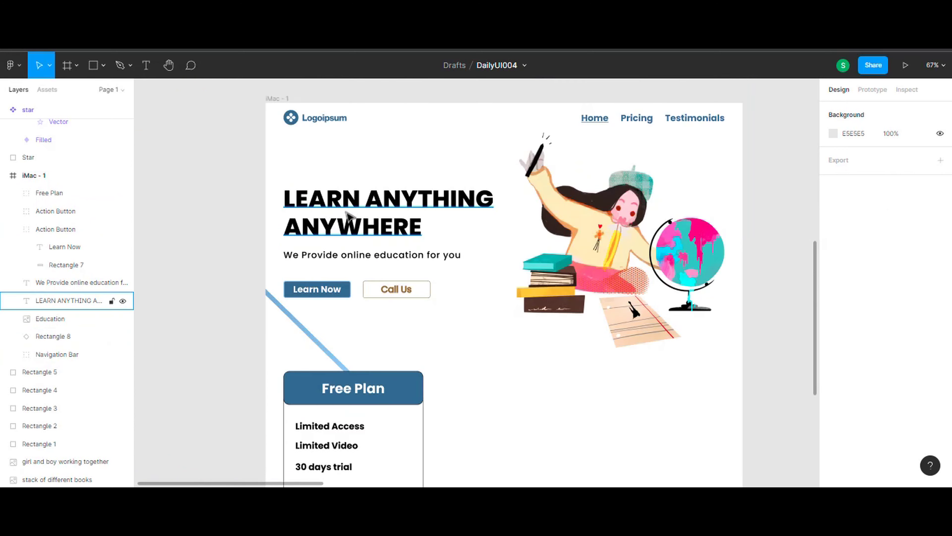
left_click(75, 300)
left_click(75, 282, "shift")
left_click(315, 294, "shift")
left_click(396, 290, "shift")
left_click(610, 262, "shift")
key("ctrl+g")
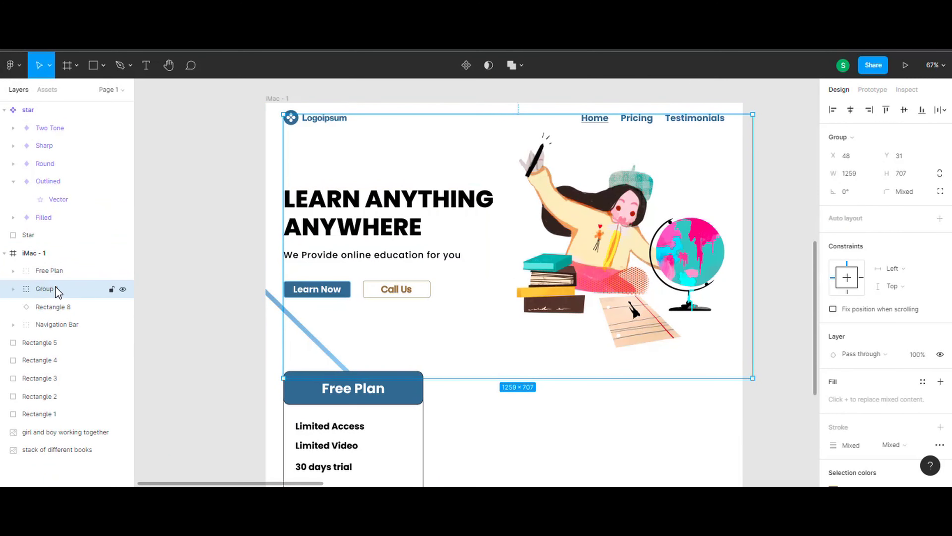
type("er")
left_click(156, 366)
- Alt-drag a duplicate of the Free Plan card to its right
scroll(270, 339, "down", 5)
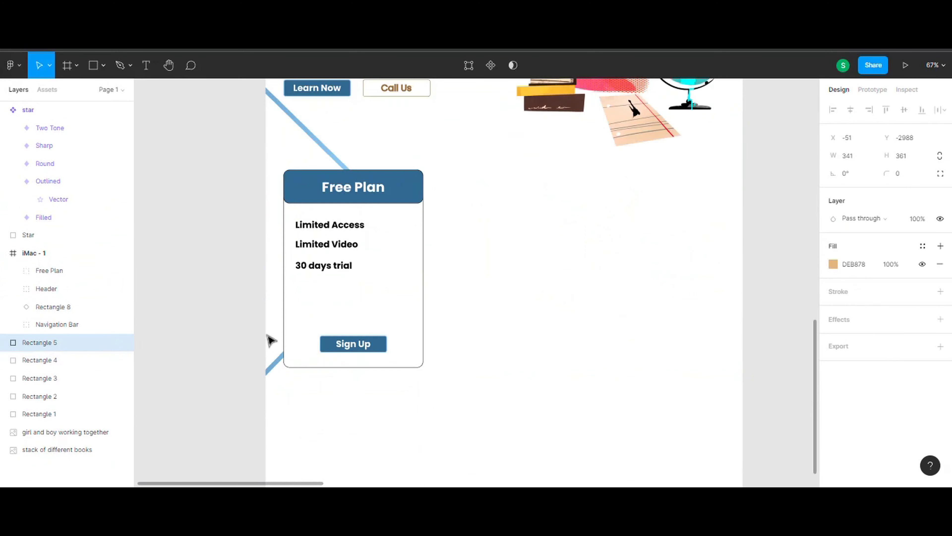
left_click(384, 320)
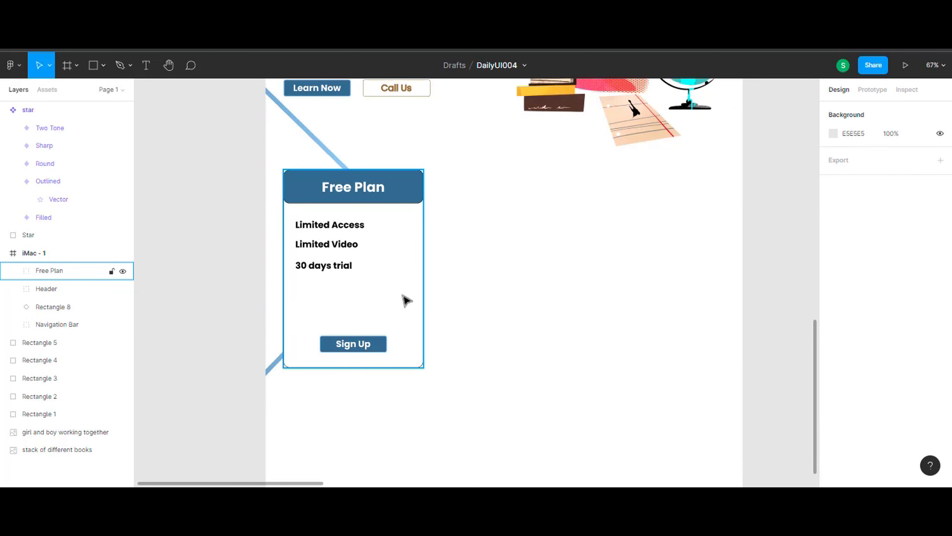
left_click_drag(404, 300, 557, 300)
- Retitle the copy Student Plan with Standard Access and All Video Provided, removing 30 days trial
double_click(523, 189)
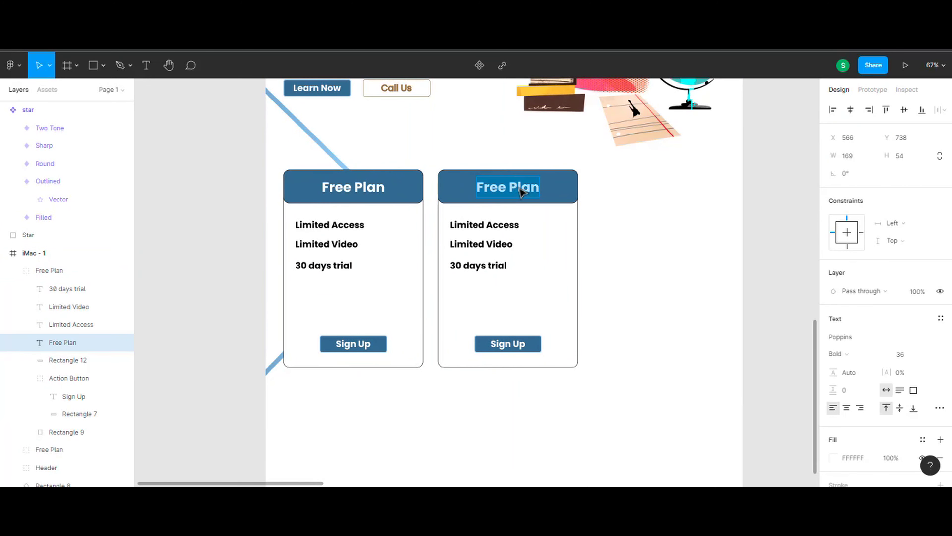
type("Student")
left_click_drag(558, 195, 546, 195)
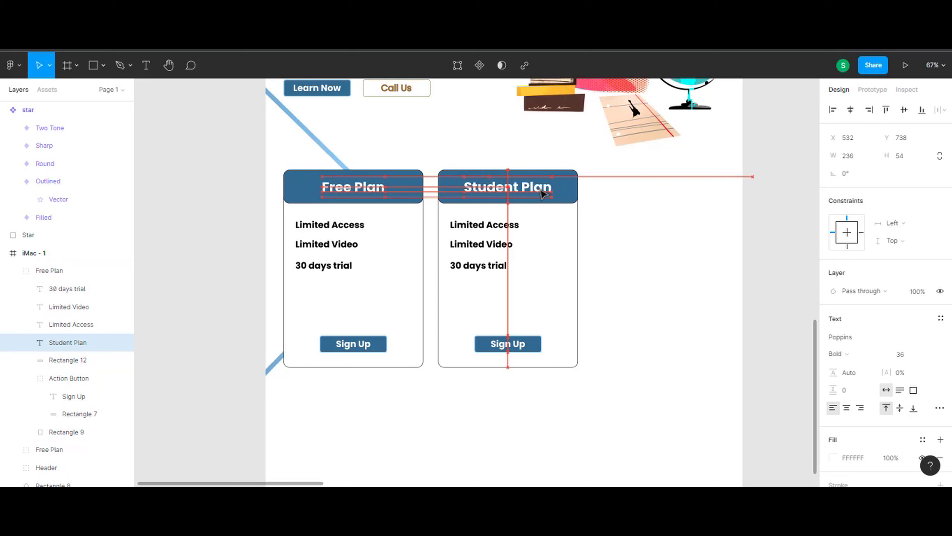
left_click(487, 226)
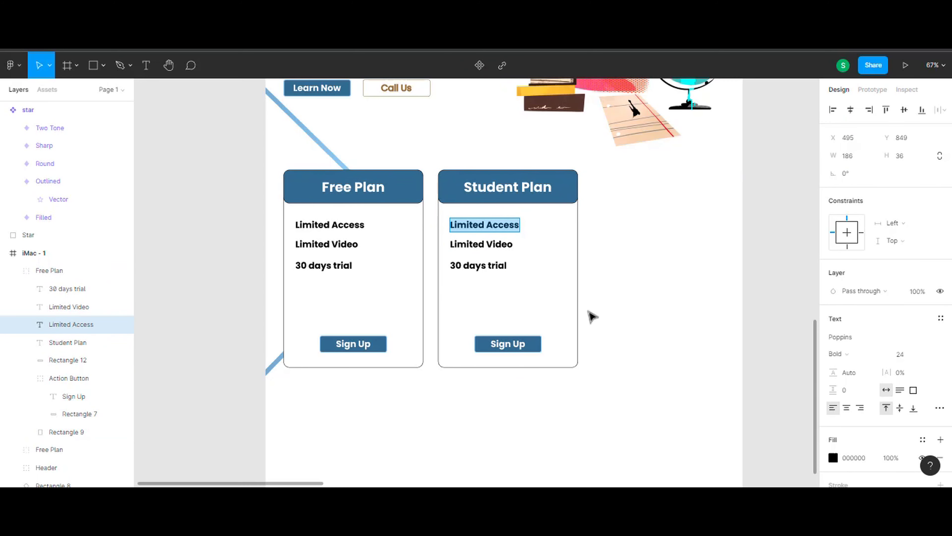
type("Standard Acess")
left_click(591, 316)
double_click(499, 246)
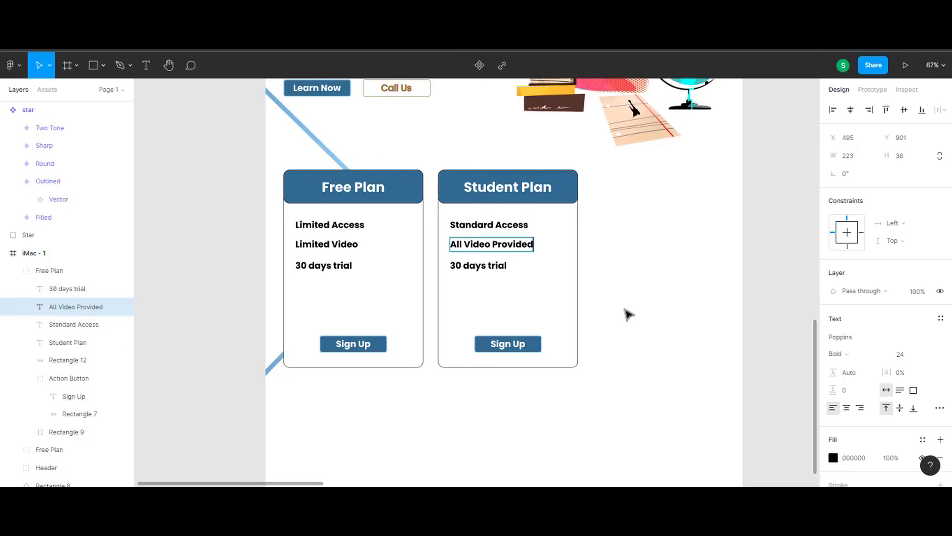
left_click(629, 314)
left_click(479, 265)
key("Delete")
- Give the Student Plan card's border a light blue colour
left_click(554, 293)
scroll(658, 361, "up", 5)
scroll(671, 381, "up", 5)
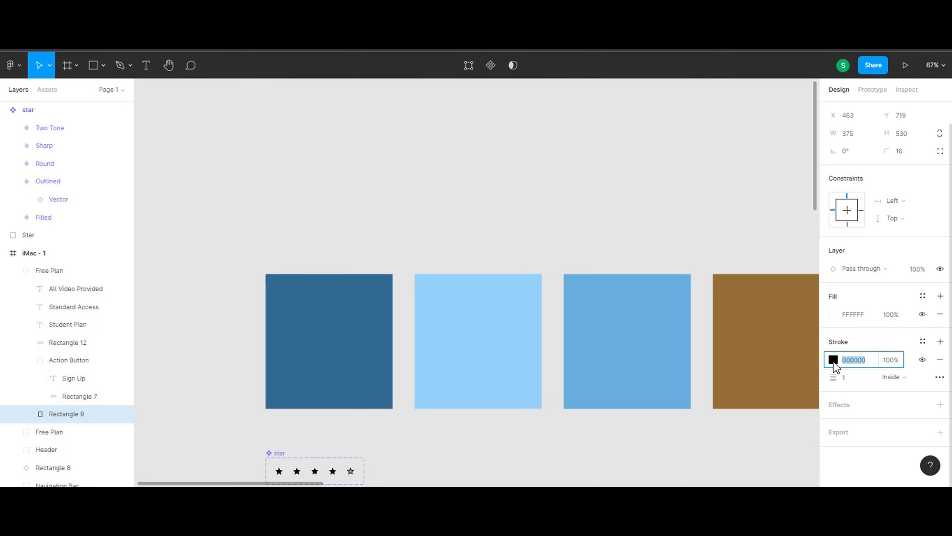
left_click(833, 360)
left_click(525, 394)
scroll(540, 462, "up", 10)
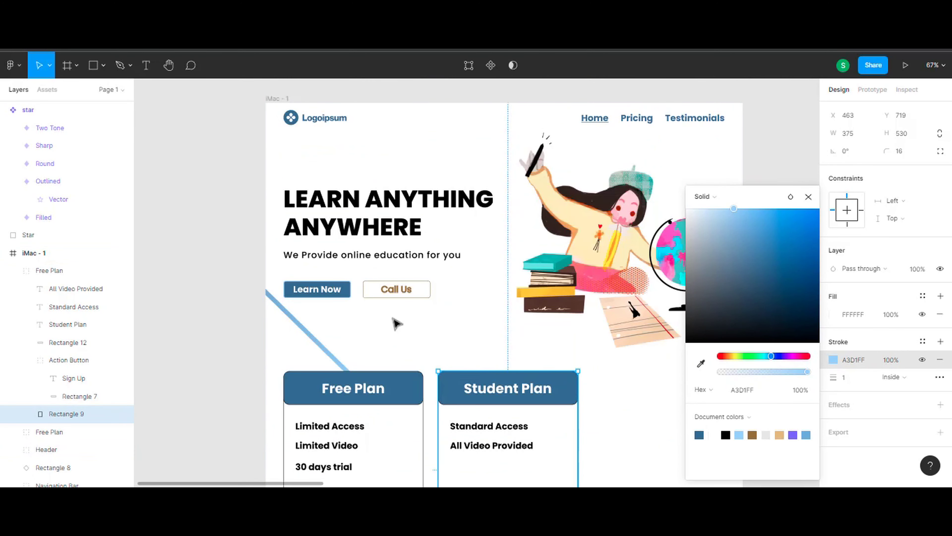
left_click(397, 323)
scroll(518, 400, "down", 5)
- Revert the card border to black and open Rectangle 9's fill colour
left_click(566, 216)
left_click(695, 345)
key("ctrl+z")
key("Escape")
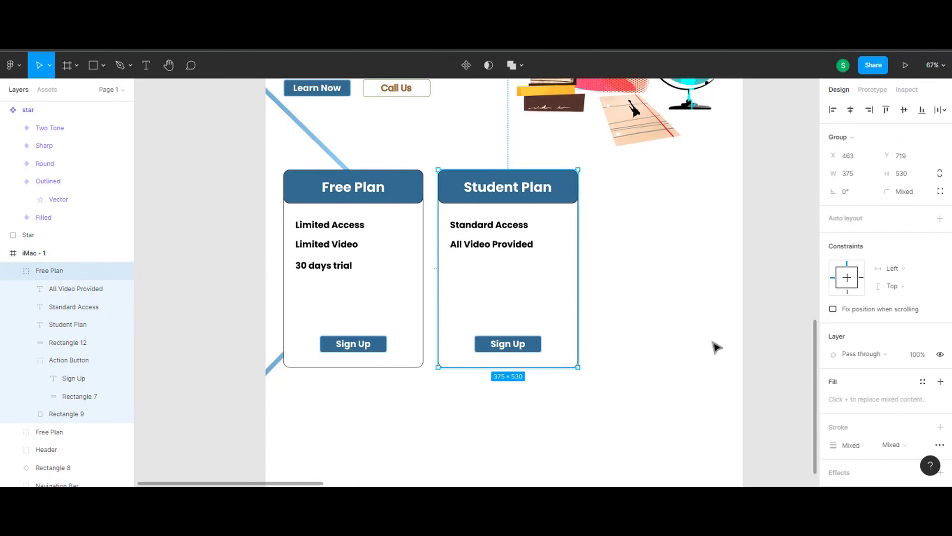
double_click(563, 302)
left_click(833, 314)
scroll(637, 367, "up", 10)
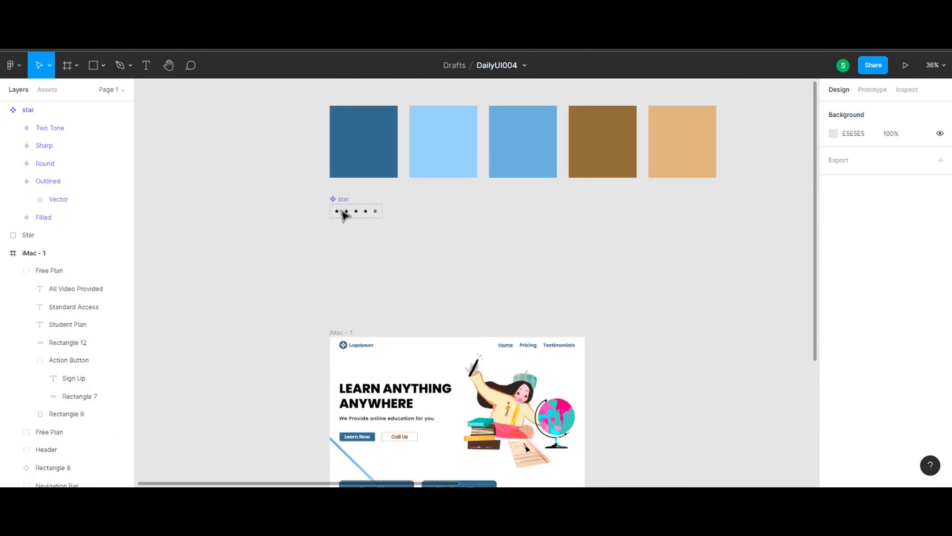
- Paste the star onto the Student Plan header's corner and resize it to 80×76
key("ctrl+v")
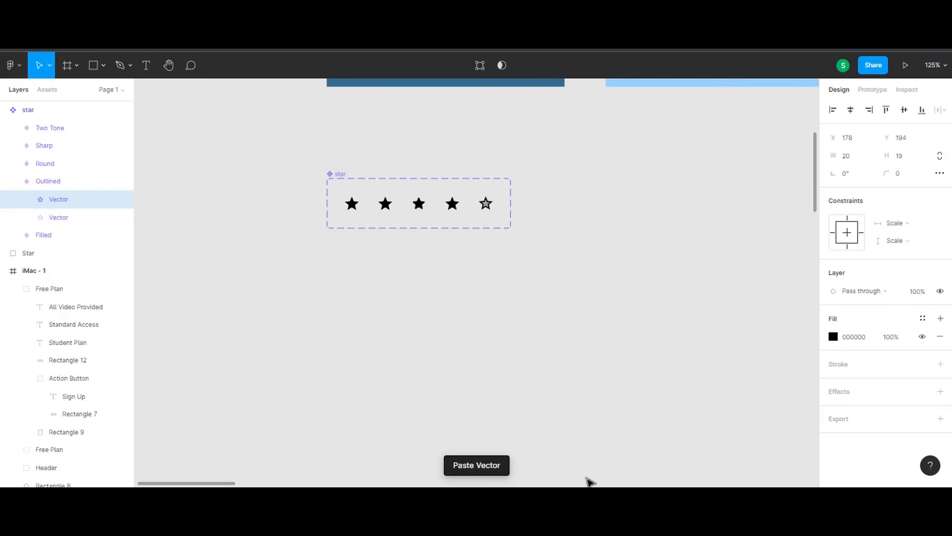
scroll(655, 273, "down", 5)
left_click_drag(504, 212, 288, 190)
mouse_move(397, 241)
left_mouse_down()
mouse_move(642, 290)
mouse_move(587, 233)
left_mouse_up()
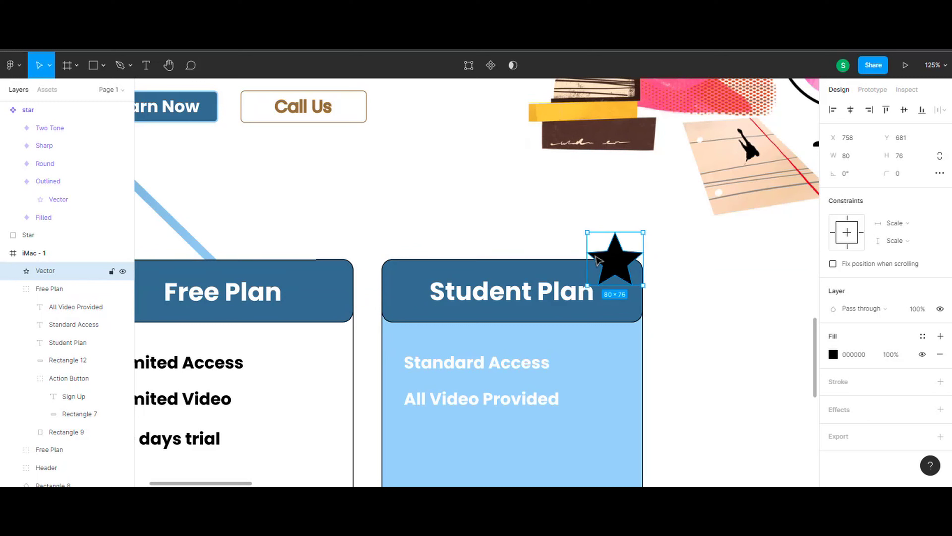
left_click(833, 354)
- Fill the star with a radial gradient running from orange to yellow
left_click(715, 196)
left_click(717, 223)
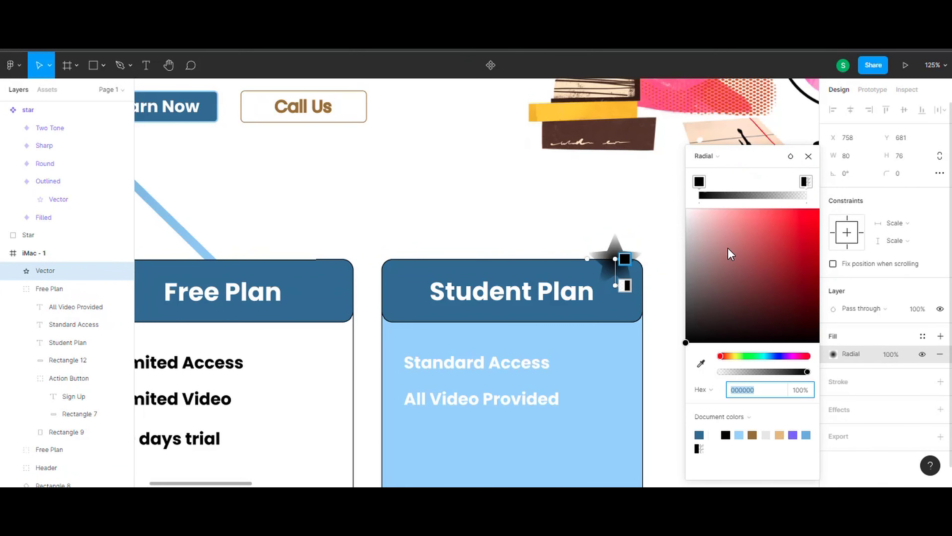
left_click_drag(725, 355, 730, 356)
left_click(777, 220)
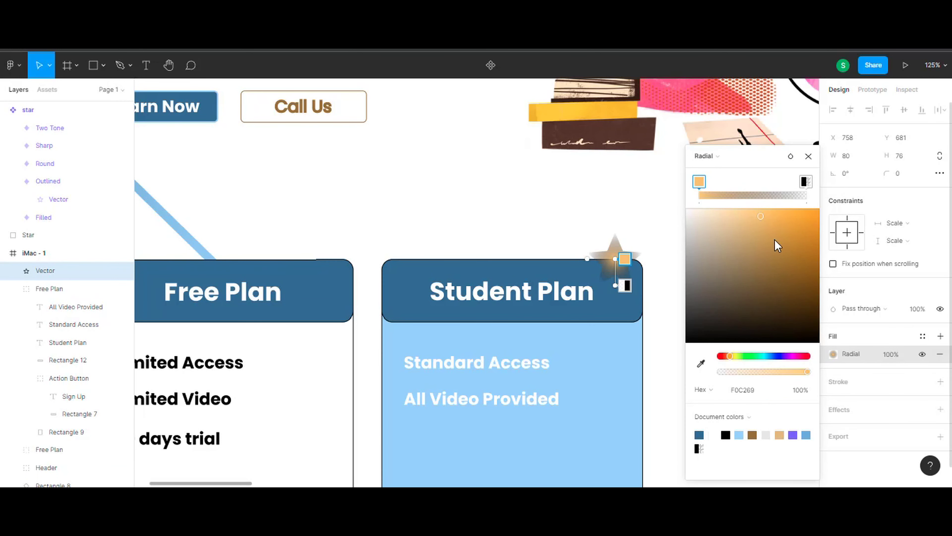
left_click_drag(778, 245, 821, 262)
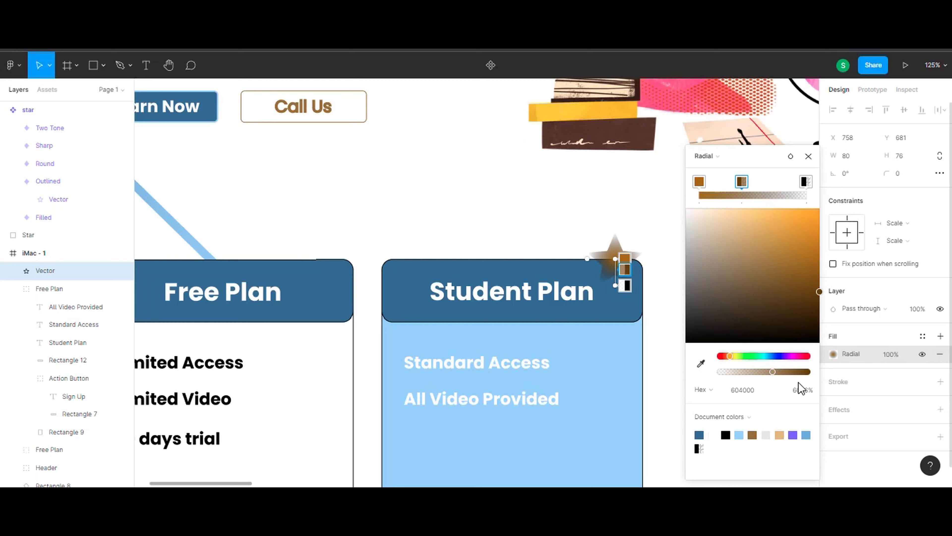
left_click_drag(773, 372, 814, 372)
left_click_drag(819, 291, 837, 242)
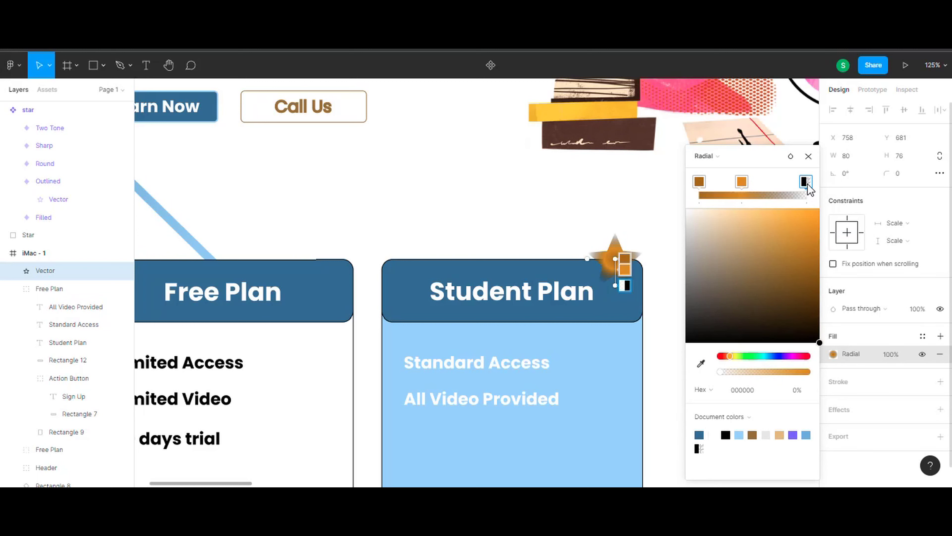
left_click_drag(730, 355, 849, 197)
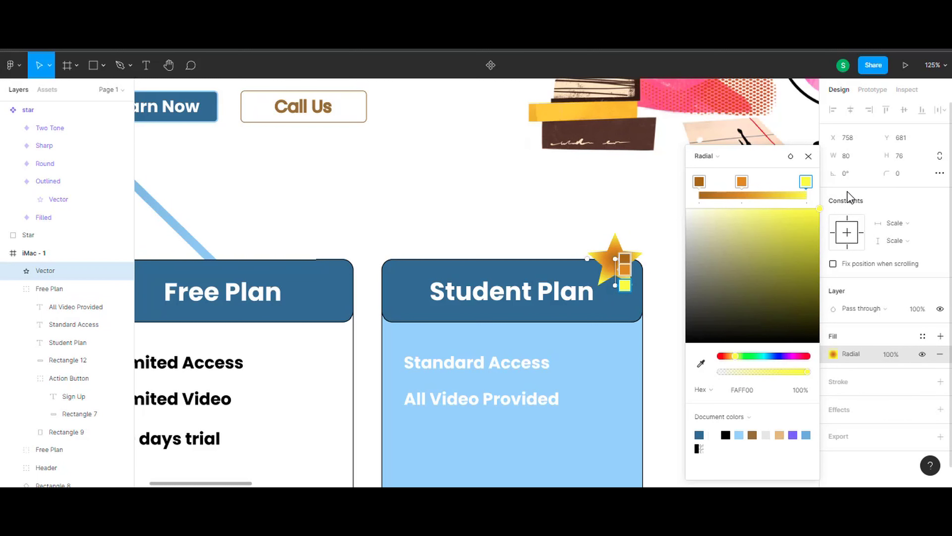
left_click(700, 182)
left_click_drag(817, 256, 820, 236)
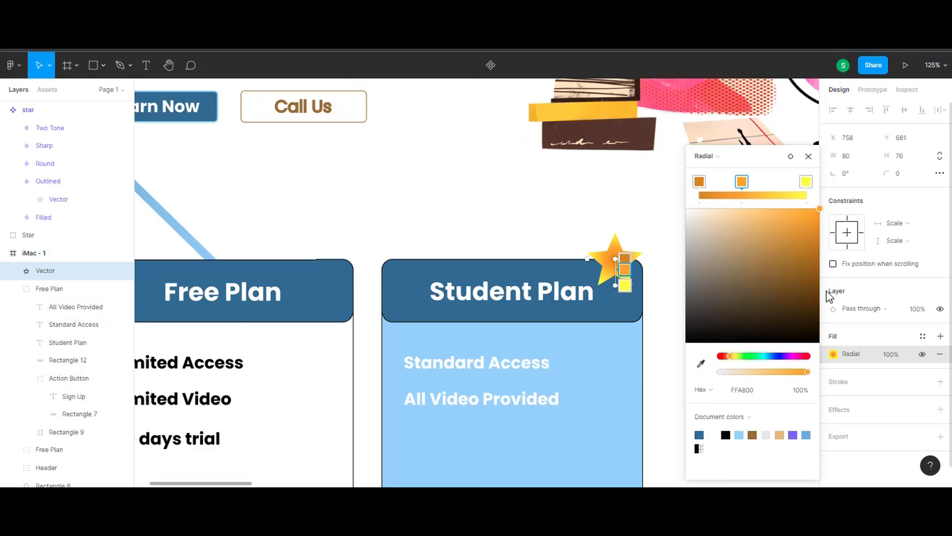
- Add a bright yellow FFF500 outline to the star
left_click(941, 381)
left_click(833, 400)
left_click(735, 357)
left_click_drag(750, 338, 841, 197)
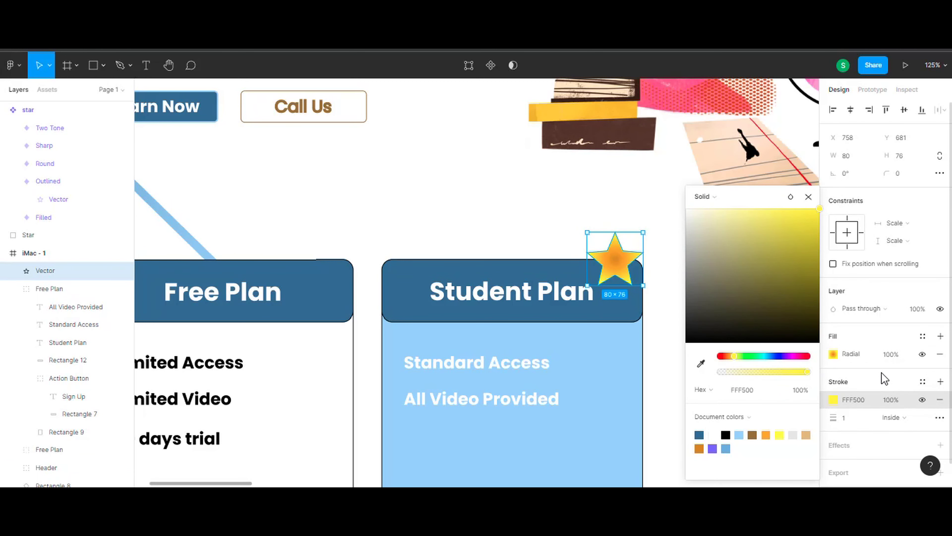
- Make the star's yellow gradient stop more golden
left_click(833, 354)
left_click(806, 182)
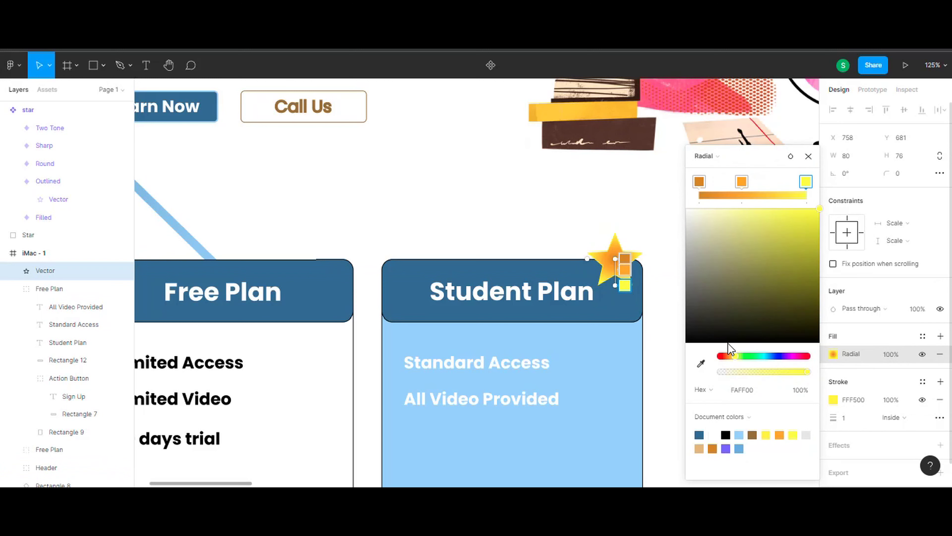
left_click(735, 355)
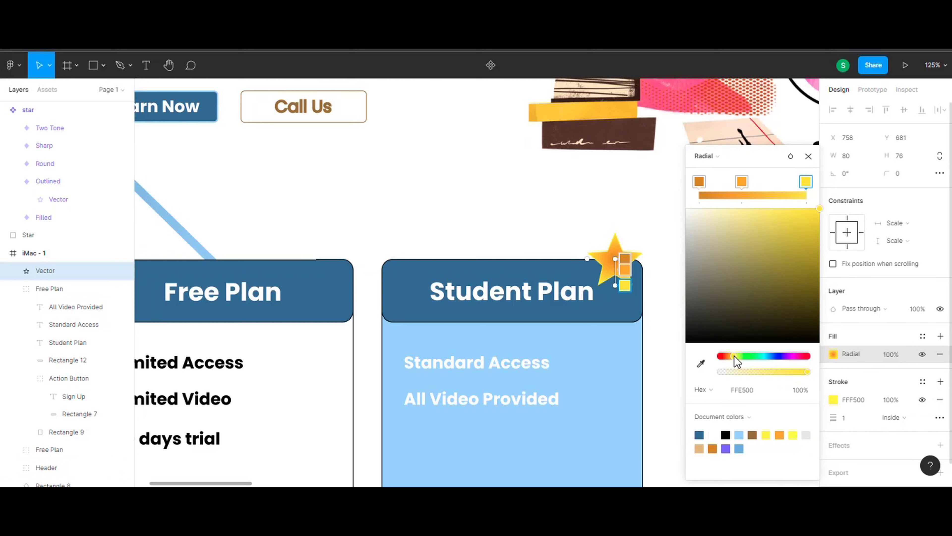
left_click(809, 156)
- Change the star's outline to white FFFFFF at 3 px thickness
scroll(626, 289, "up", 5)
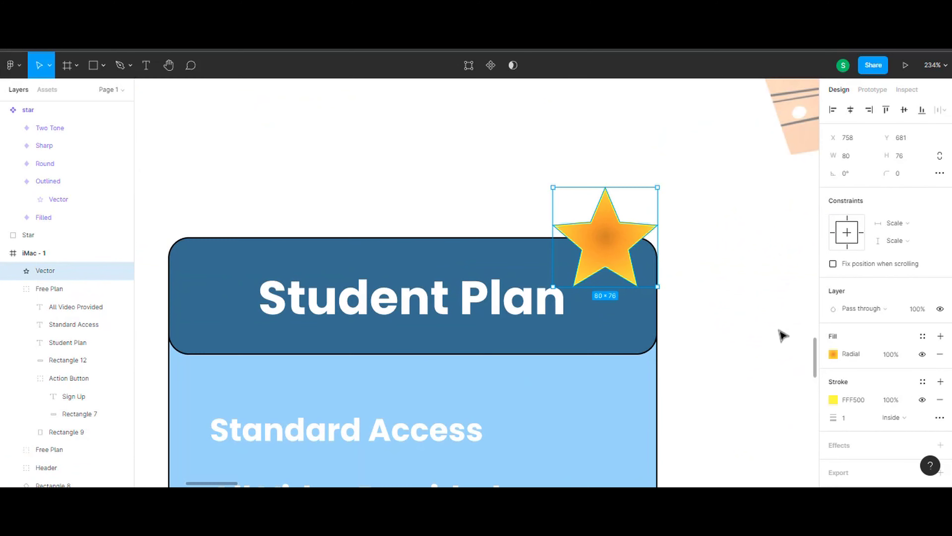
left_click(833, 399)
type("FFFFFF")
key("Escape")
key("Escape")
left_click(605, 243)
left_click(838, 418)
left_click(770, 347)
- Try a solid yellow fill on the star, then undo it back to the radial gradient
scroll(776, 400, "down", 3)
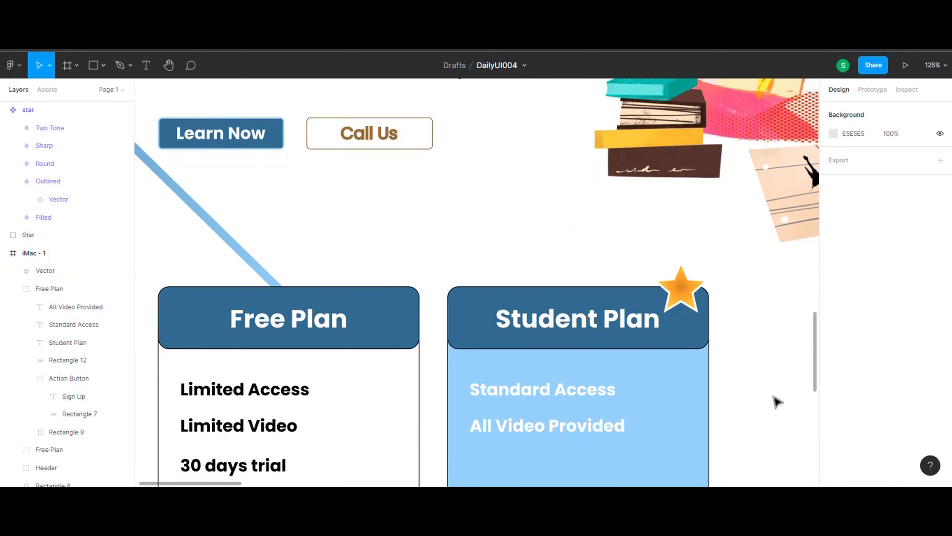
scroll(739, 366, "down", 2)
scroll(752, 390, "down", 3)
scroll(751, 390, "down", 1)
left_click(663, 263)
left_click(833, 354)
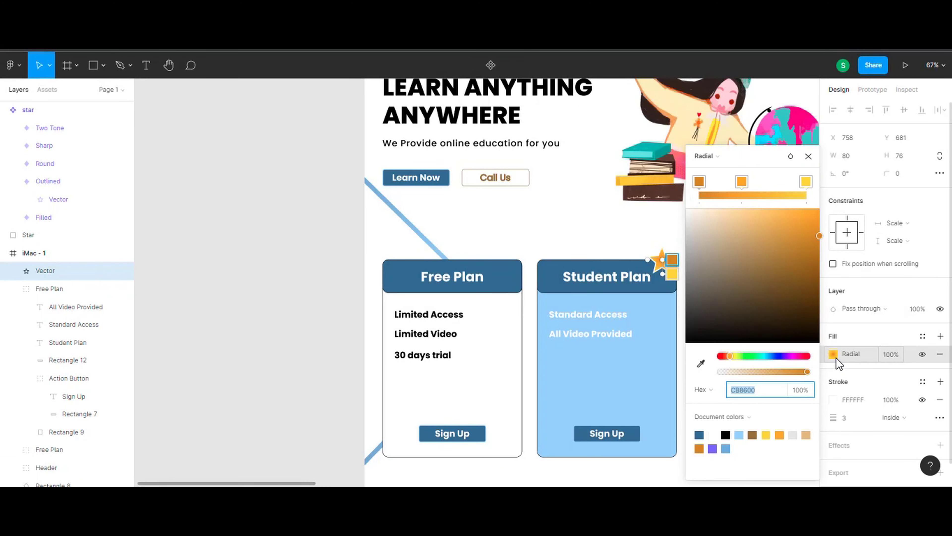
left_click(714, 151)
left_click(705, 169)
left_click(736, 317)
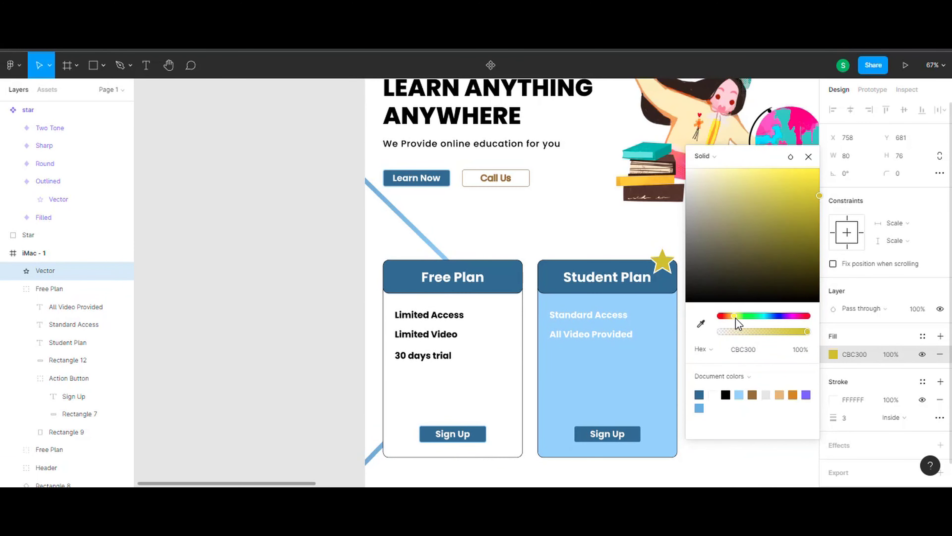
left_click(809, 156)
scroll(695, 306, "up", 3)
left_click(731, 321)
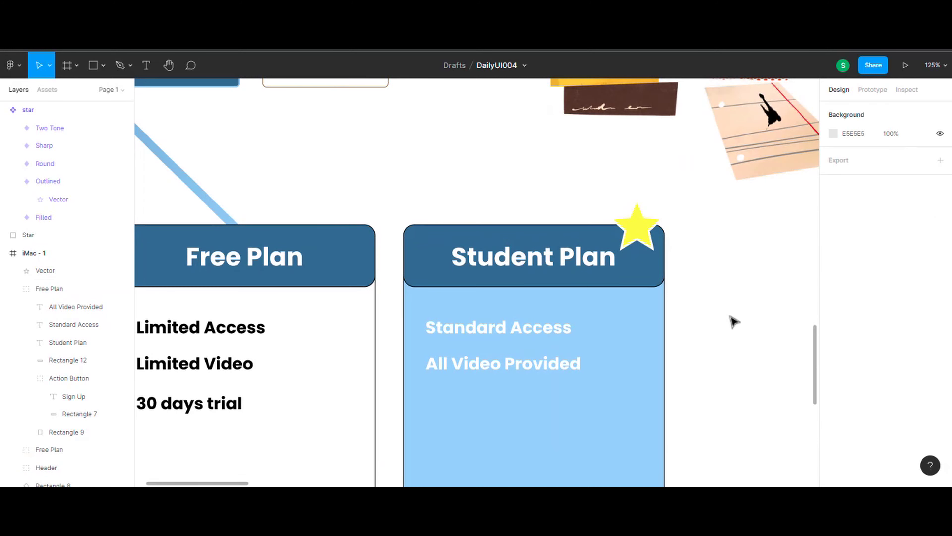
key("ctrl+z")
key("ctrl+z")
- Recolour the first and middle gradient stops to yellow shades (FDEB47, FFA800, FAFF00)
left_click(833, 354)
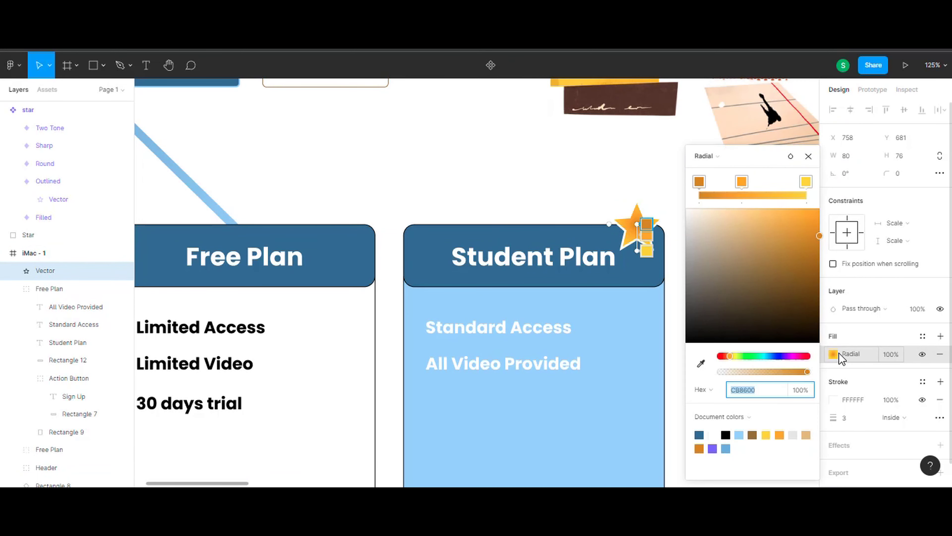
left_click(733, 355)
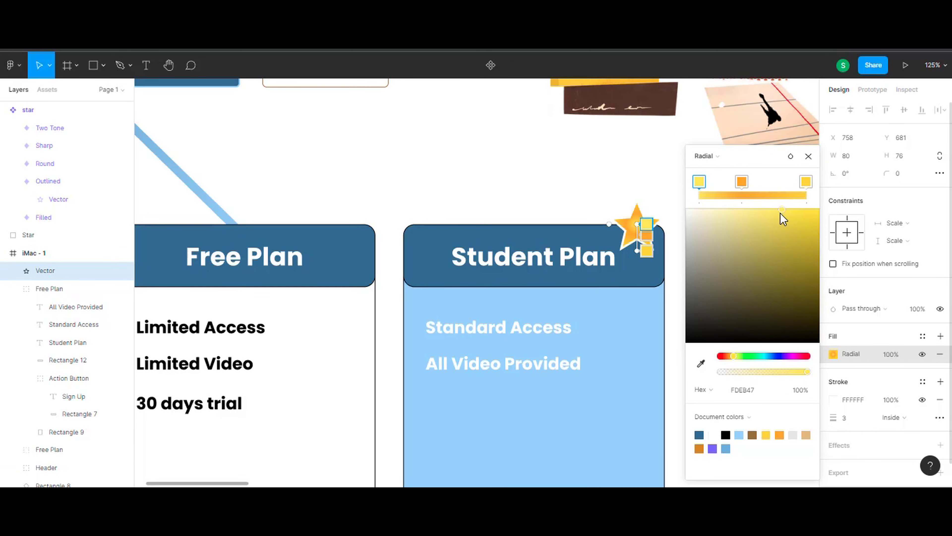
left_click(742, 182)
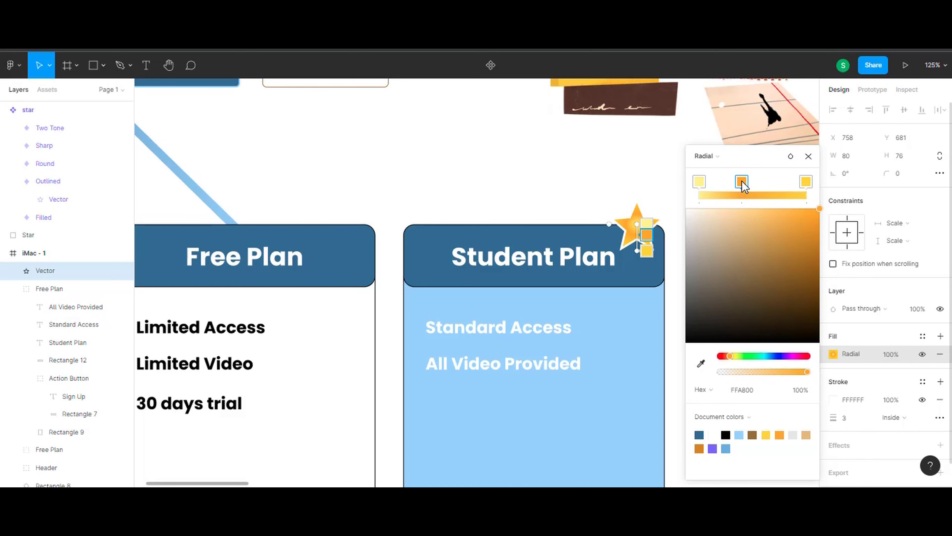
left_click(734, 356)
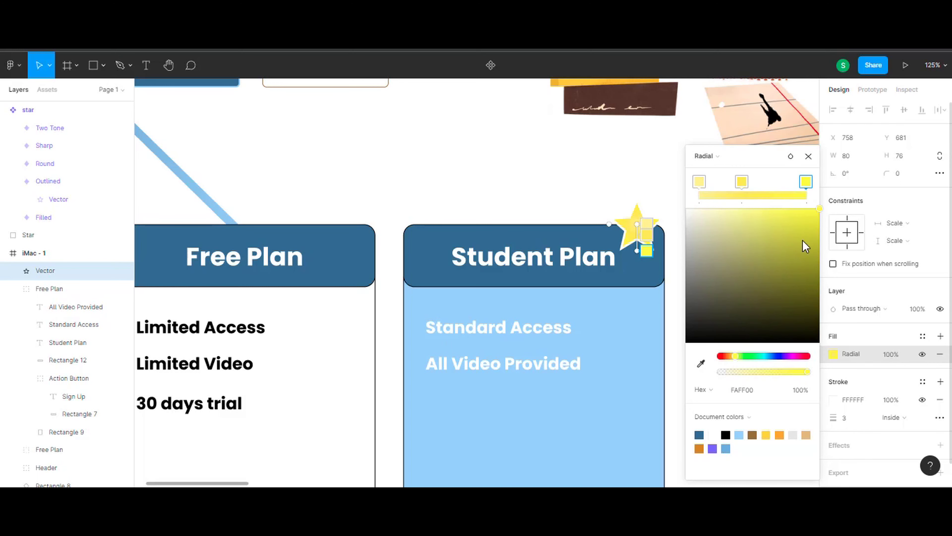
left_click(681, 180)
scroll(663, 260, "up", 5)
scroll(663, 260, "down", 5)
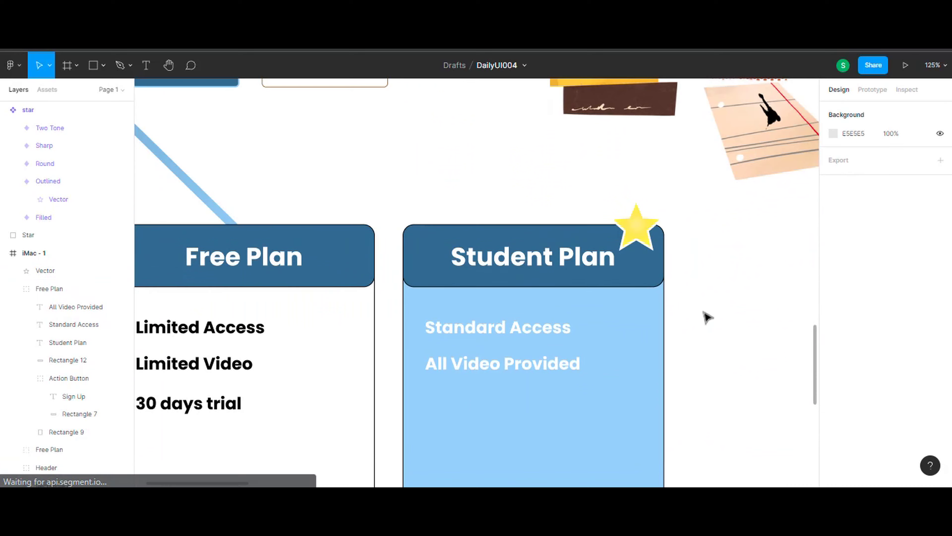
scroll(704, 314, "down", 5)
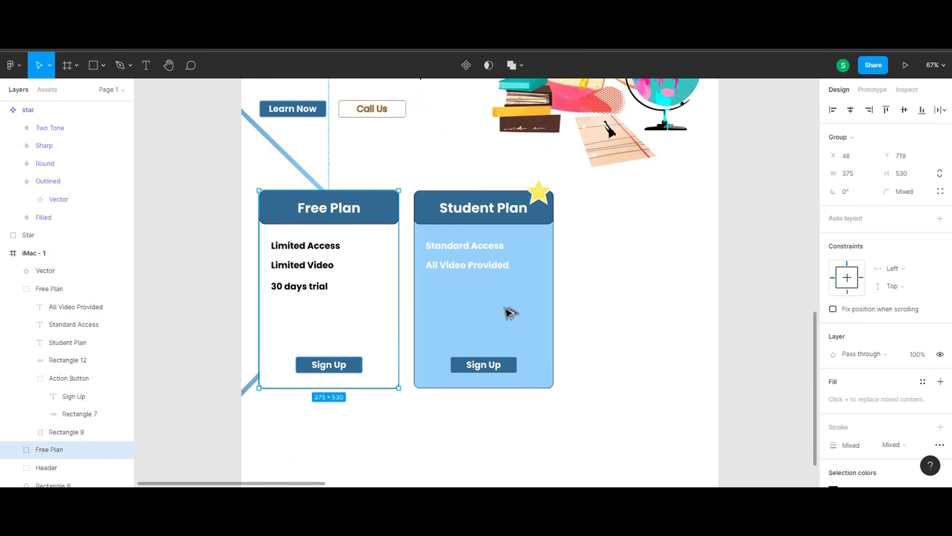
- Duplicate the Free Plan card beside Student Plan, retitle it Pro Plan and centre the title
left_click_drag(388, 312, 695, 313)
double_click(654, 207)
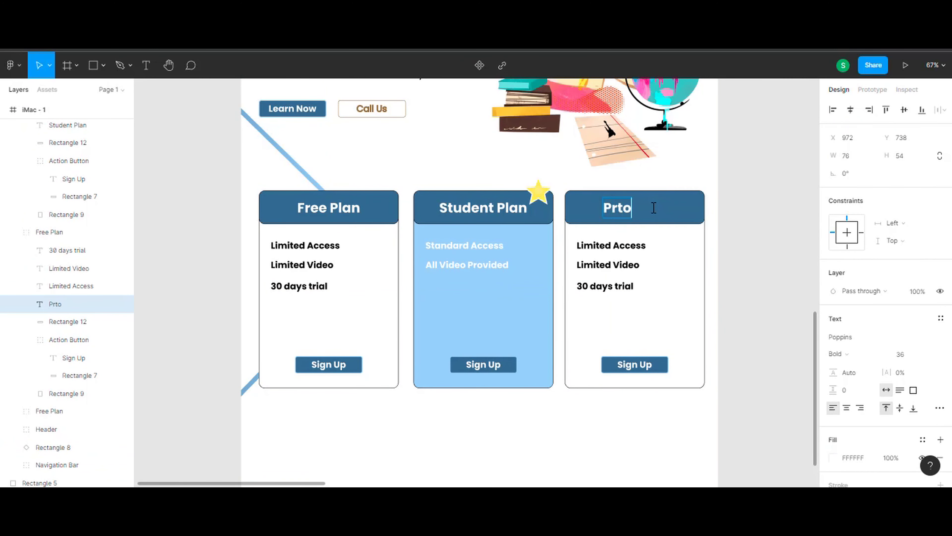
key("BackSpace")
type("n")
left_click(778, 240)
left_click_drag(652, 210, 659, 213)
scroll(658, 213, "up", 5)
mouse_move(556, 230)
left_mouse_down()
mouse_move(580, 231)
mouse_move(550, 230)
left_mouse_up()
scroll(612, 230, "down", 5)
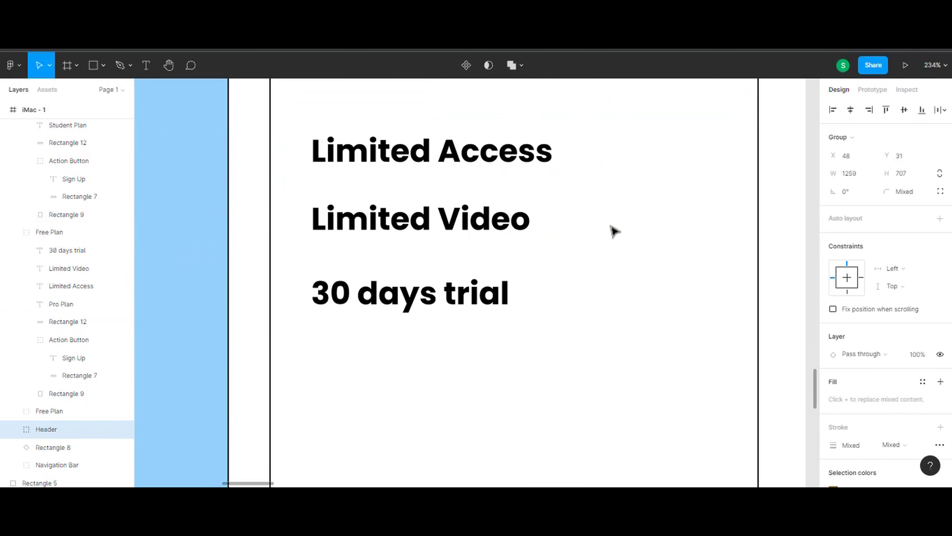
scroll(612, 230, "down", 5)
- Change the Pro card's feature lines to 24/7 Access, All Video Provided and Support Center
left_click(470, 158)
key("Return")
type("24/7 A")
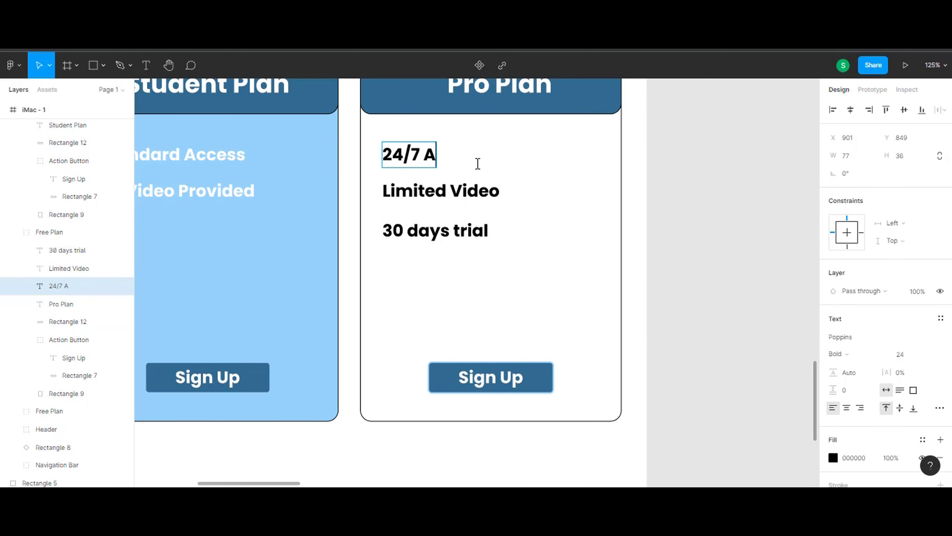
type("cces")
double_click(488, 195)
type("A")
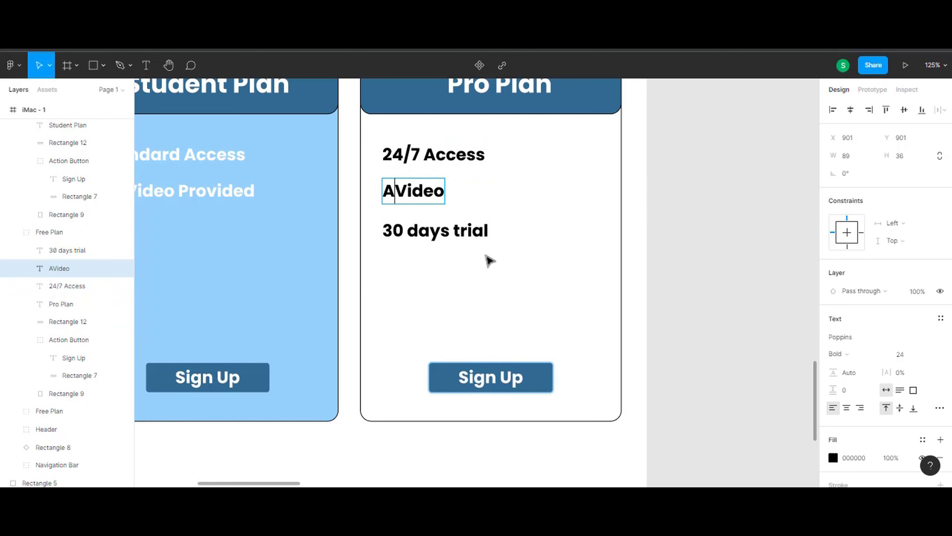
left_click(459, 233)
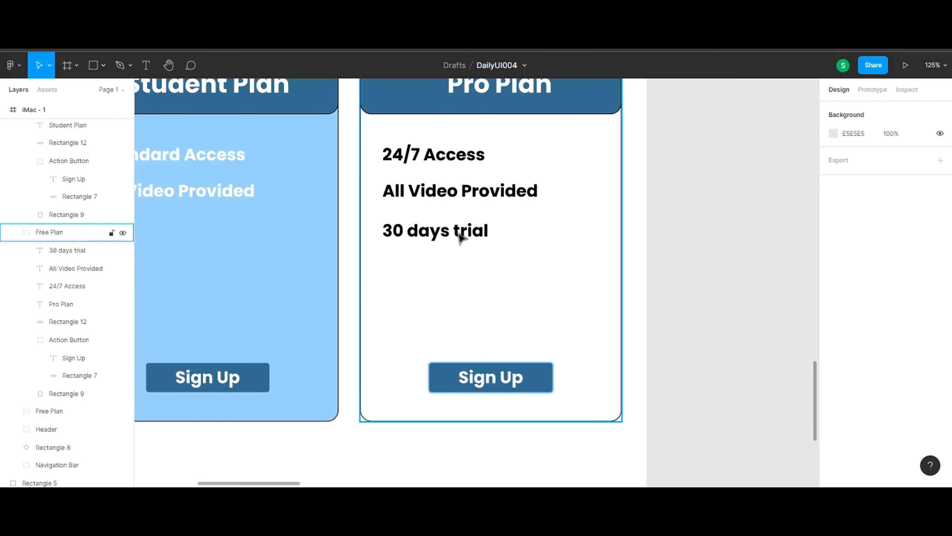
double_click(457, 234)
type("S")
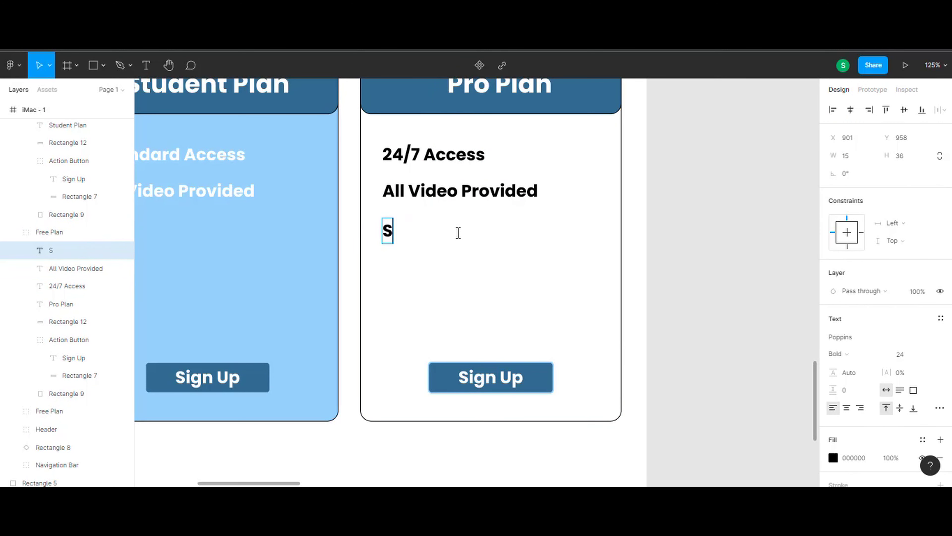
left_click(726, 293)
scroll(727, 293, "down", 5)
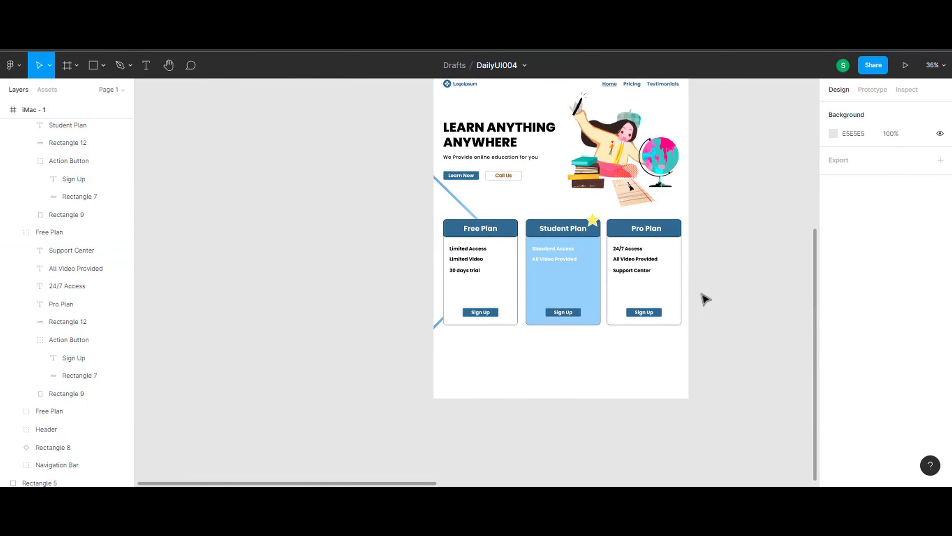
scroll(501, 276, "up", 3)
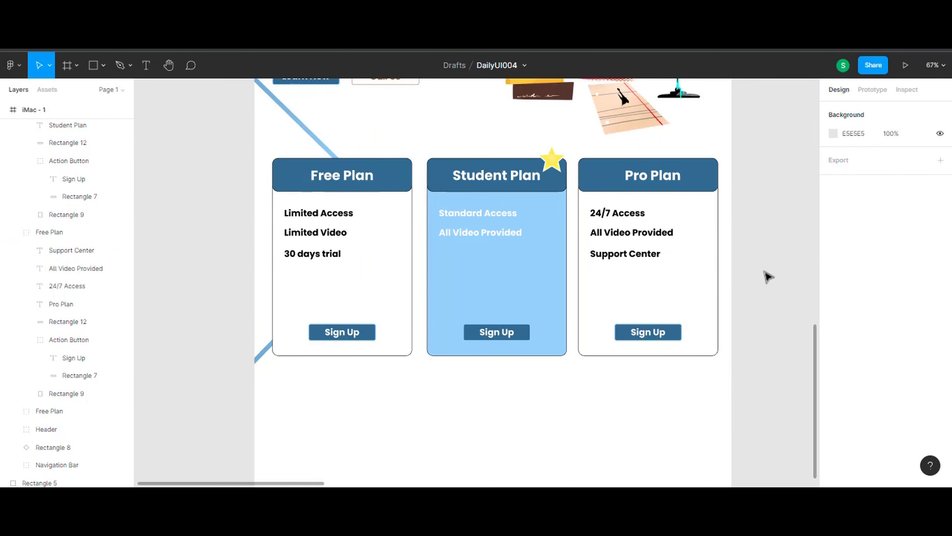
- Draw a large circle overlapping the Pro card, with a black outline and no fill
scroll(763, 283, "up", 3)
scroll(763, 283, "down", 3)
left_click(103, 66)
left_click(81, 132)
left_click_drag(786, 190, 525, 474)
left_click_drag(602, 313, 722, 342)
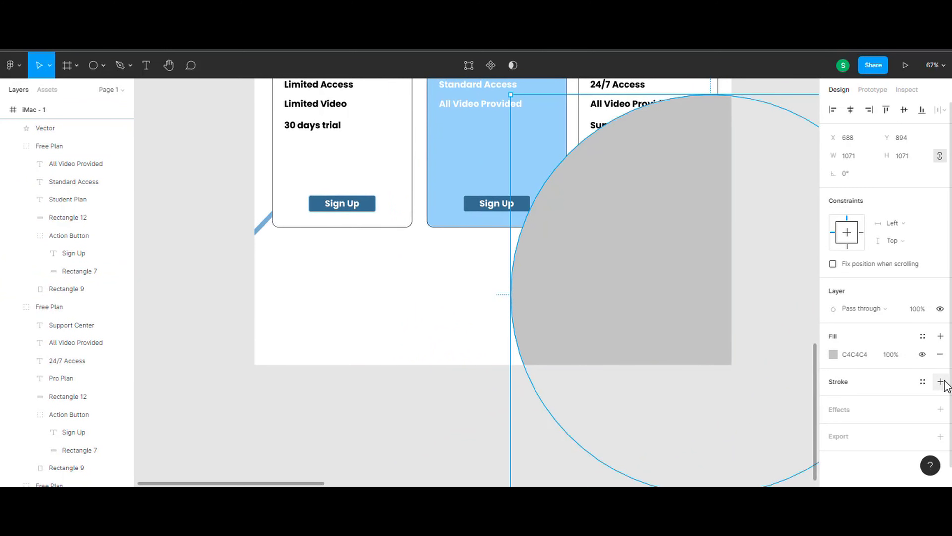
left_click(940, 381)
left_click(940, 354)
left_click(383, 425)
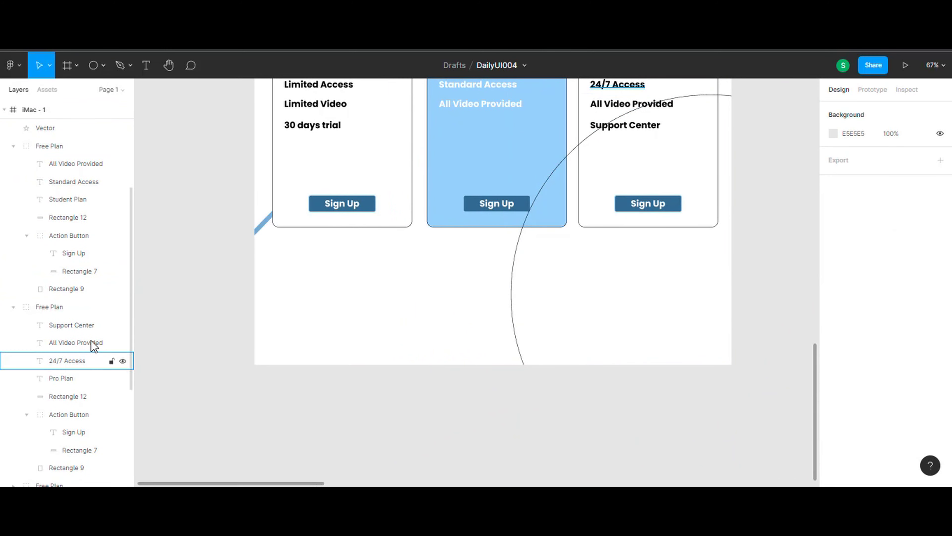
- Collapse the Student card group's layers and start renaming that group
left_click(517, 261)
left_click(45, 267)
scroll(181, 305, "up", 5)
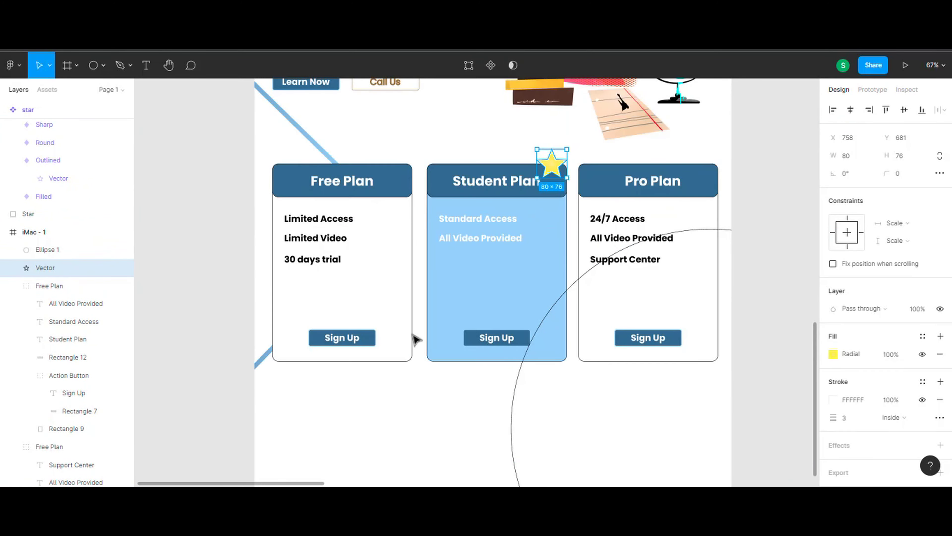
left_click(14, 286)
double_click(53, 287)
- Rename the card groups Student Plan and Pro Plan, and move Ellipse 1 below Header
type("Student Plan")
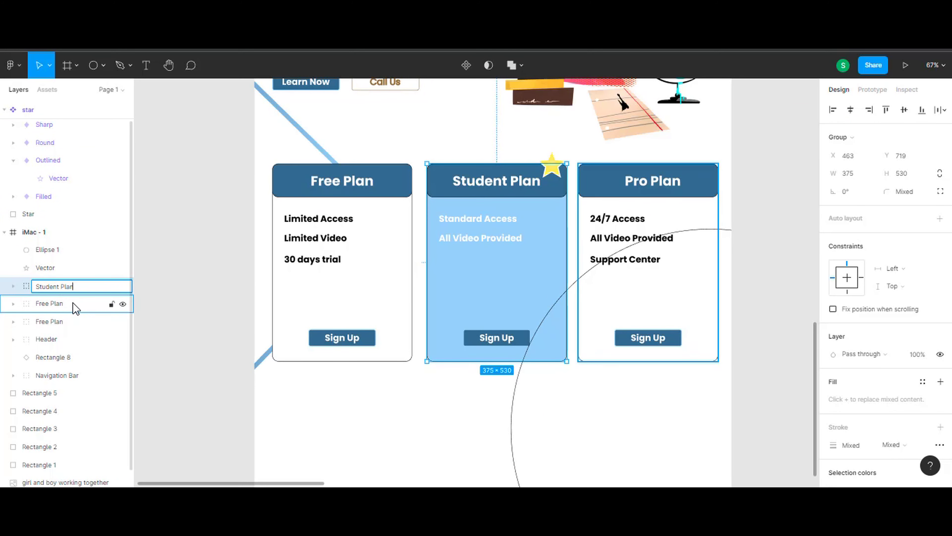
left_click(58, 323)
double_click(64, 306)
left_click_drag(56, 249, 75, 346)
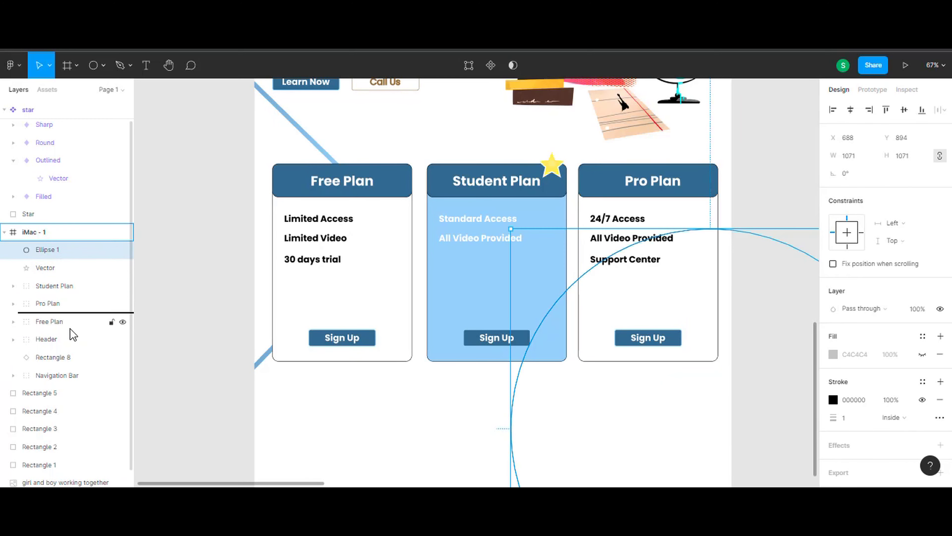
left_click(208, 330)
- Remove the circle's fill and make its outline a linear gradient
left_click(319, 147)
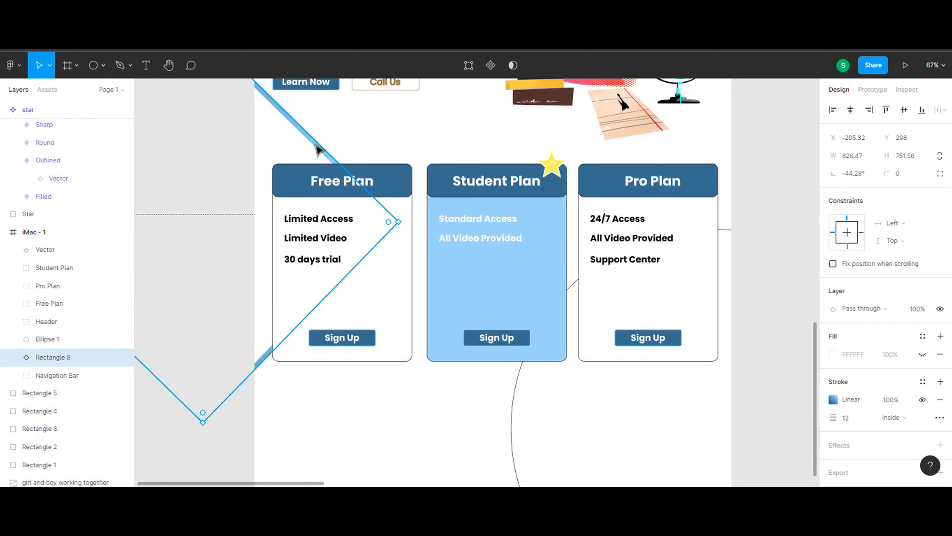
left_click(844, 400)
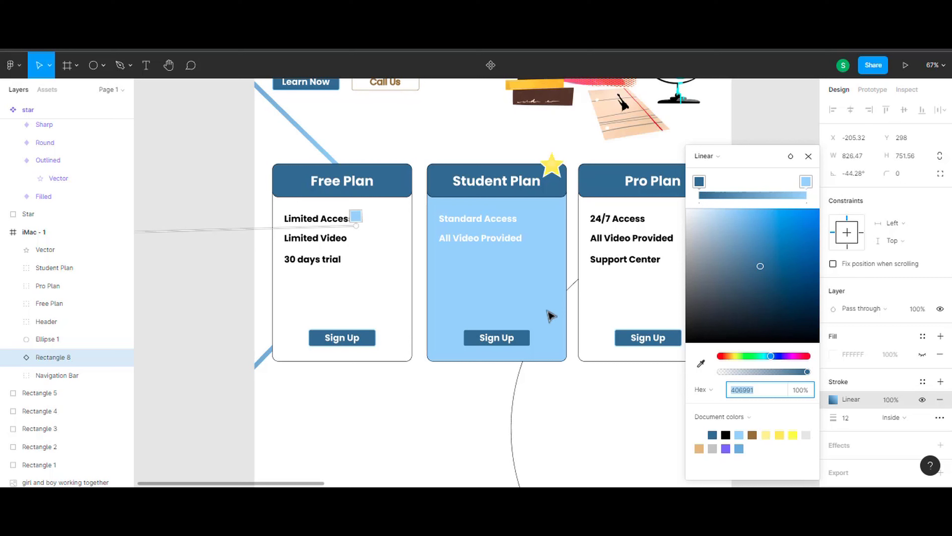
left_click(518, 393)
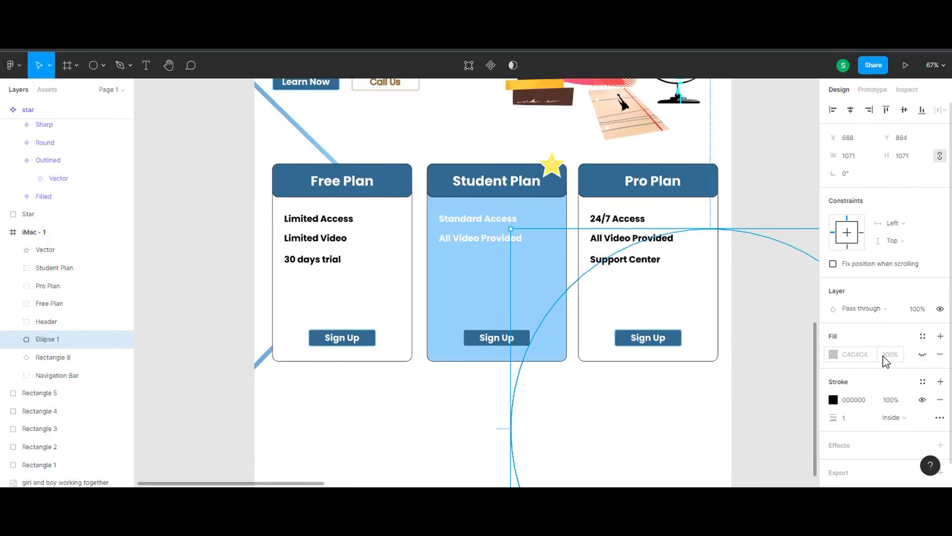
left_click(940, 354)
left_click(833, 382)
left_click(714, 197)
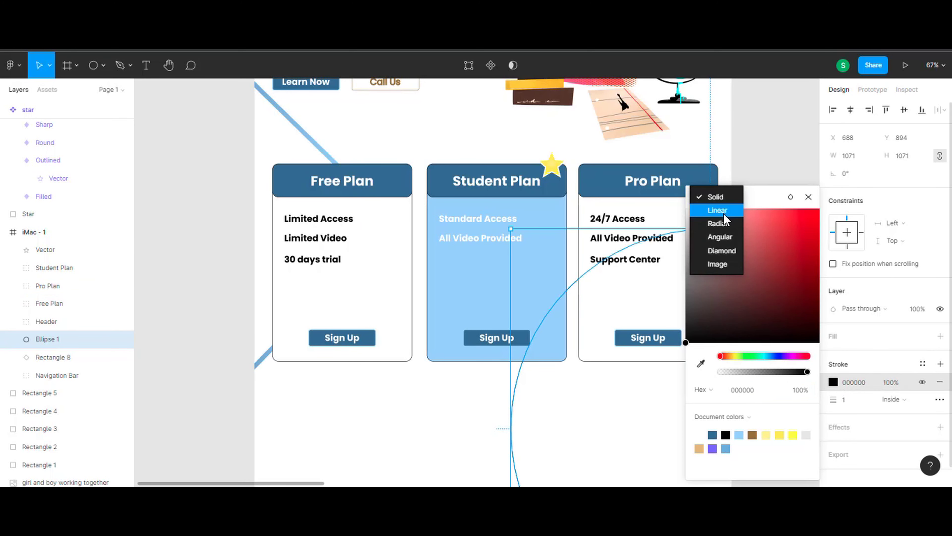
left_click(718, 210)
- Sample colours from the canvas for the gradient's first and right stops
scroll(596, 410, "up", 5)
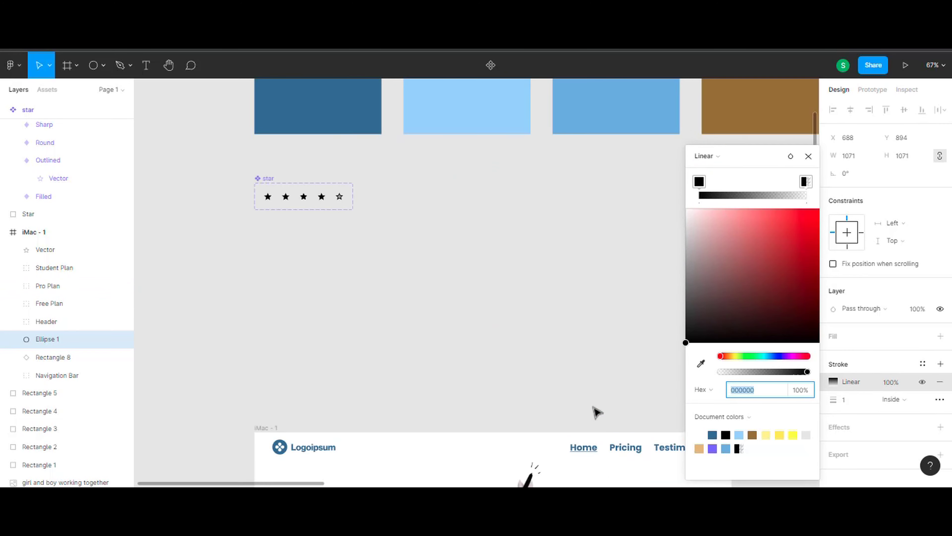
scroll(595, 410, "up", 3)
key("i")
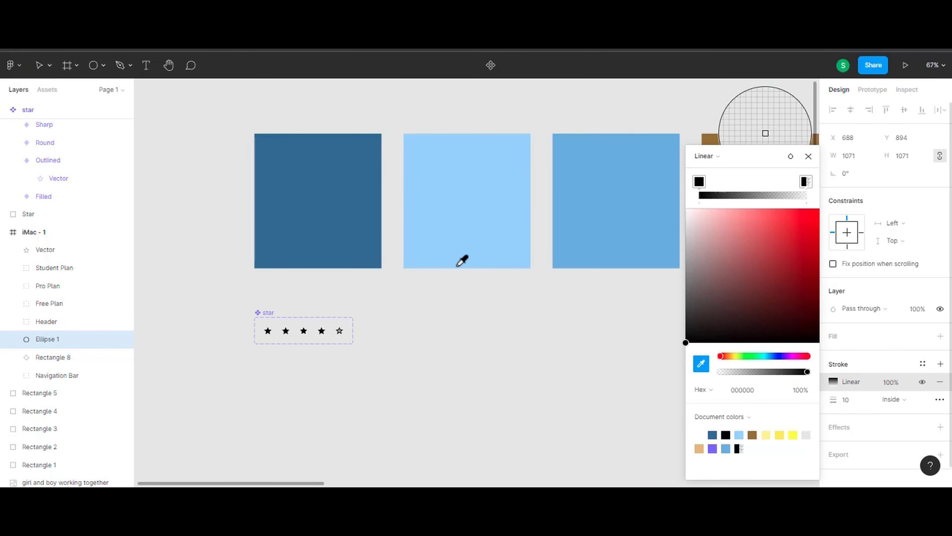
left_click(367, 259)
left_click(806, 182)
left_click(701, 363)
left_click(518, 259)
scroll(553, 336, "down", 10)
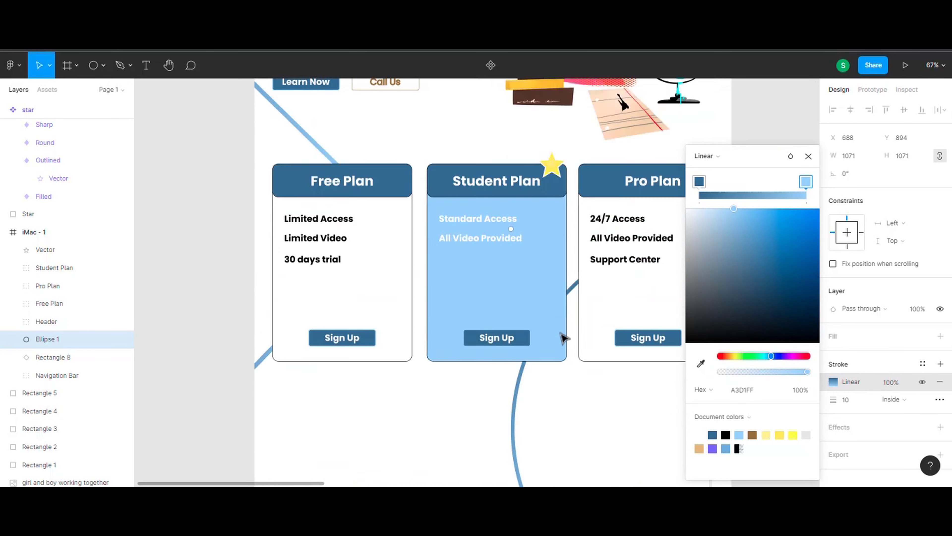
scroll(563, 336, "up", 8)
scroll(566, 336, "up", 5)
scroll(637, 228, "down", 5)
scroll(684, 256, "right", 5)
- Set the gradient's left stop to brown sampled from the canvas, completing the brown-to-tan outline
left_click(699, 181)
key("i")
left_click(753, 435)
scroll(544, 345, "up", 5)
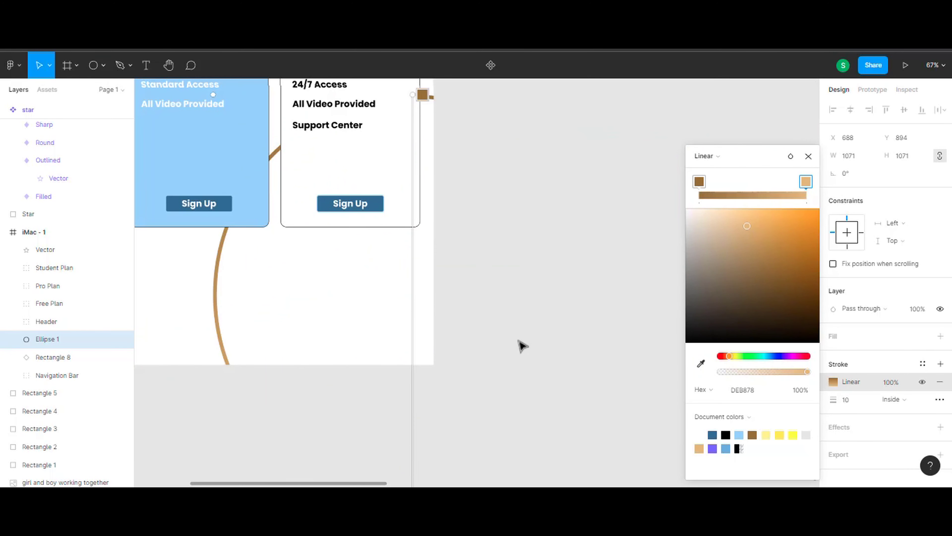
scroll(521, 345, "up", 2)
left_click(808, 156)
left_click(501, 275)
scroll(502, 311, "left", 5)
left_click(527, 373)
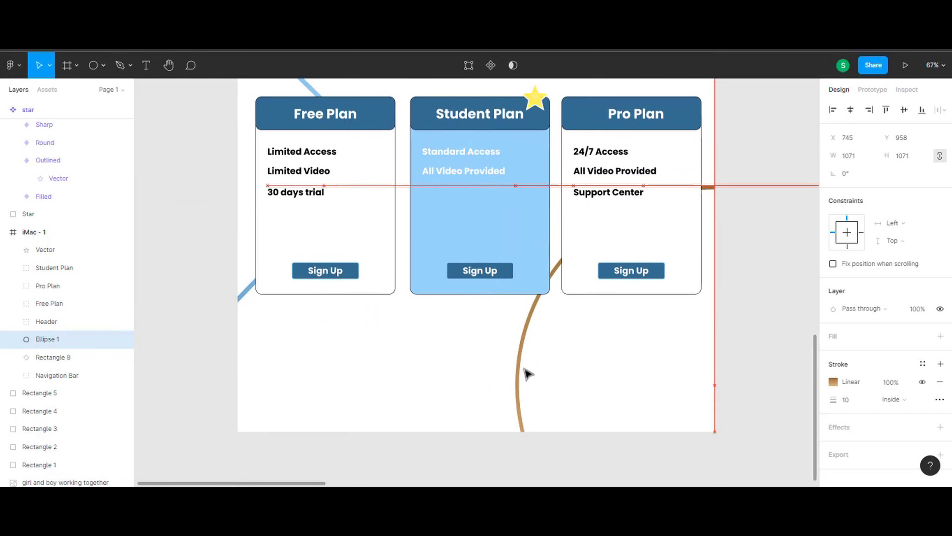
scroll(450, 337, "up", 5)
key("Escape")
scroll(433, 303, "down", 10)
- Extend the iMac - 1 frame downward by dragging its bottom edge
left_click_drag(480, 159, 512, 417)
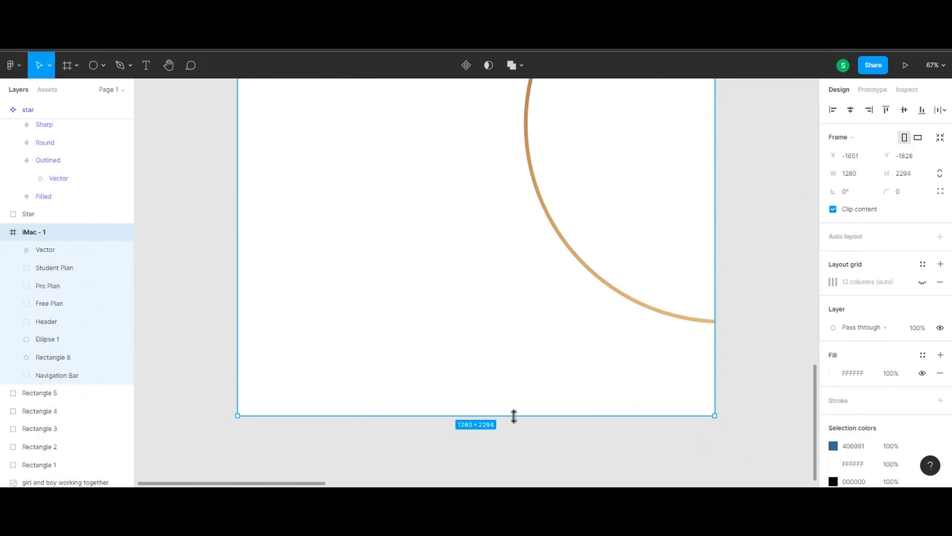
scroll(512, 417, "up", 5)
left_click(318, 333)
scroll(195, 339, "up", 5)
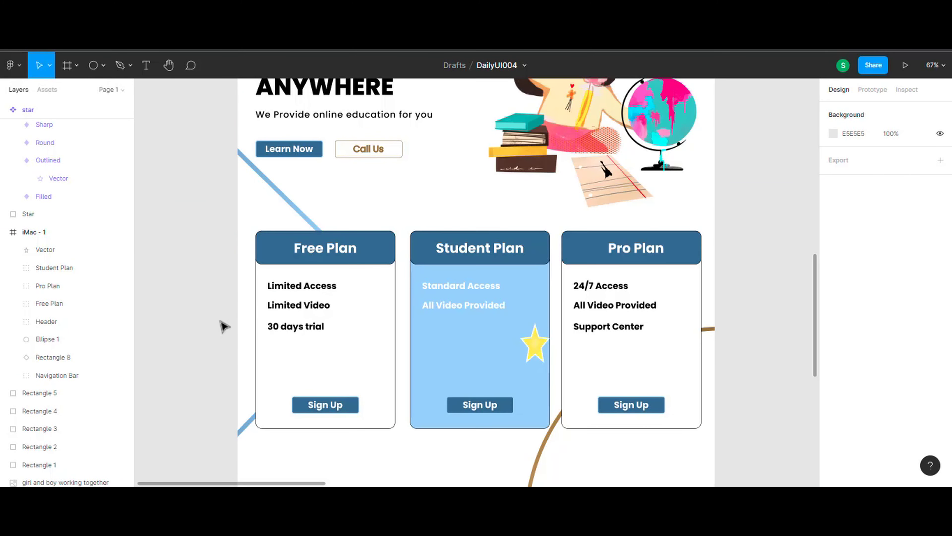
scroll(224, 327, "up", 4)
left_click(210, 116)
scroll(362, 336, "down", 8)
scroll(407, 412, "down", 3)
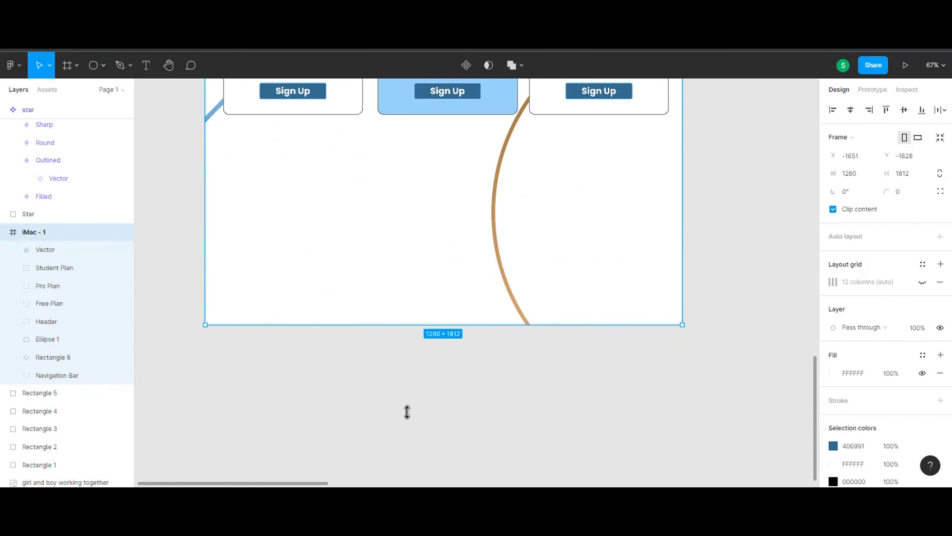
left_click_drag(407, 412, 408, 443)
scroll(716, 330, "up", 3)
scroll(379, 341, "up", 3)
left_click(160, 177)
- Draw a grey rectangle below the cards, resize it to 717×296 and centre it
left_click(103, 65)
left_click(81, 91)
left_click_drag(228, 296, 414, 372)
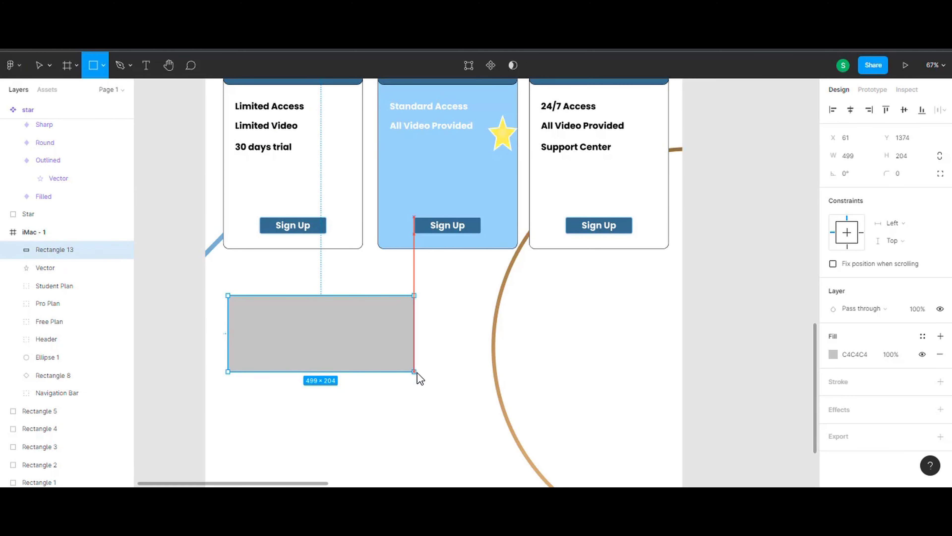
key("Escape")
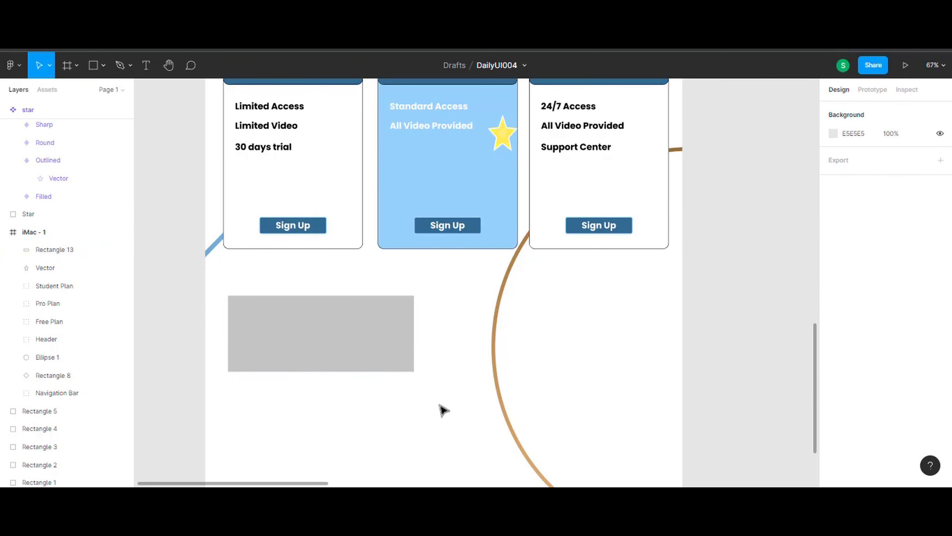
left_click_drag(369, 352, 463, 351)
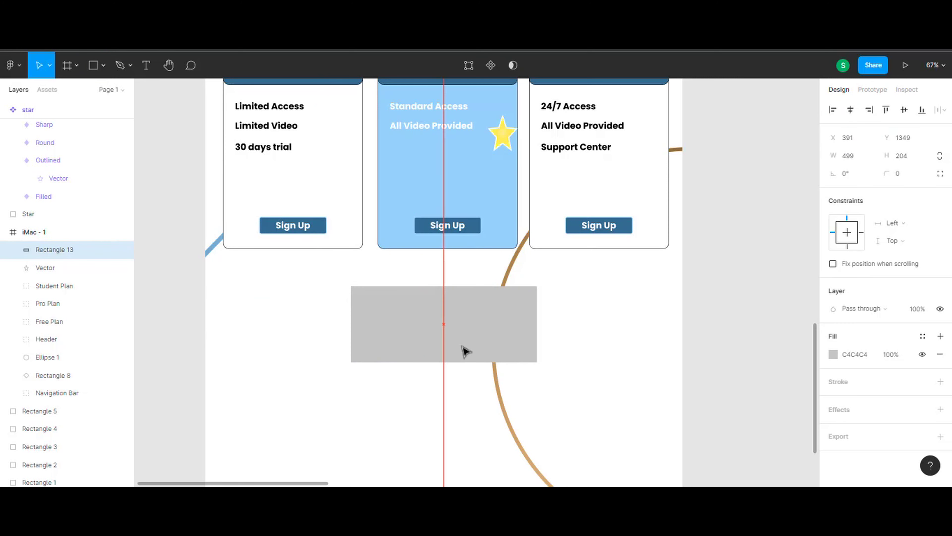
scroll(375, 337, "down", 2)
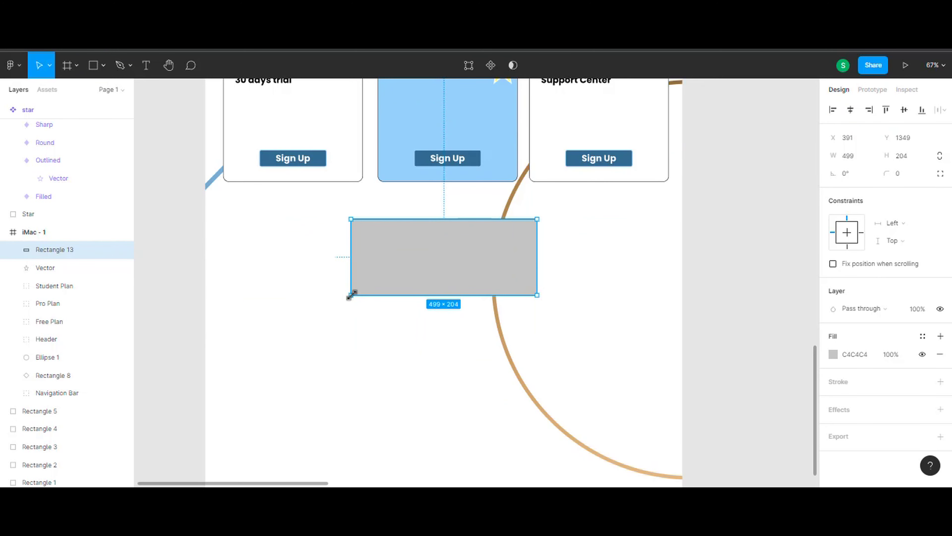
left_click_drag(352, 295, 270, 330)
left_click_drag(398, 308, 448, 308)
- Add three evenly spaced small 16×16 grey dots below the rectangle
left_click(755, 336)
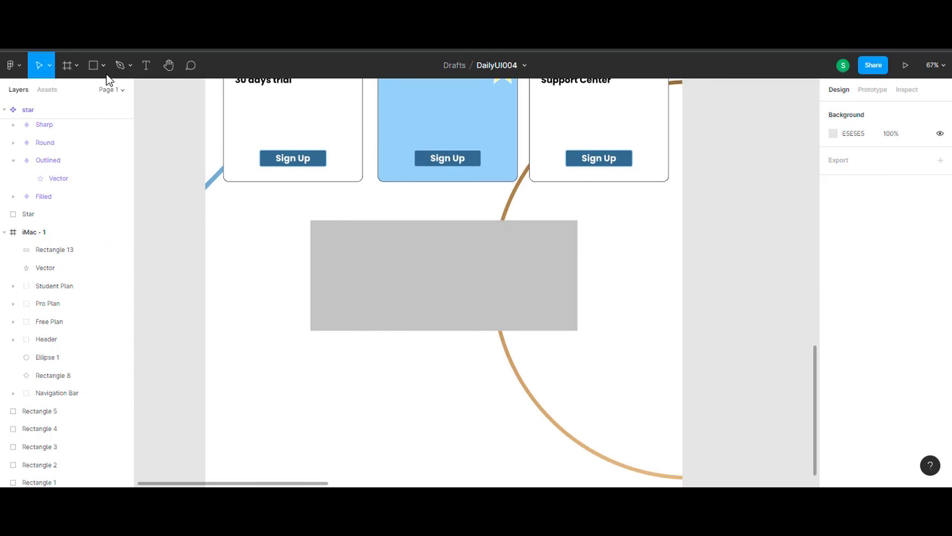
left_click(103, 66)
left_click(79, 132)
left_click(427, 340)
scroll(443, 348, "up", 5)
left_click(350, 310)
left_click_drag(349, 310, 487, 311)
left_click(451, 355)
scroll(450, 355, "down", 5)
left_click(417, 335)
left_click(456, 334, "shift")
scroll(456, 337, "down", 3)
scroll(461, 355, "down", 3)
scroll(461, 355, "up", 3)
left_click(521, 302)
- Round the grey rectangle's corners with a radius of 20
left_click(913, 173)
type("20")
left_click(673, 310)
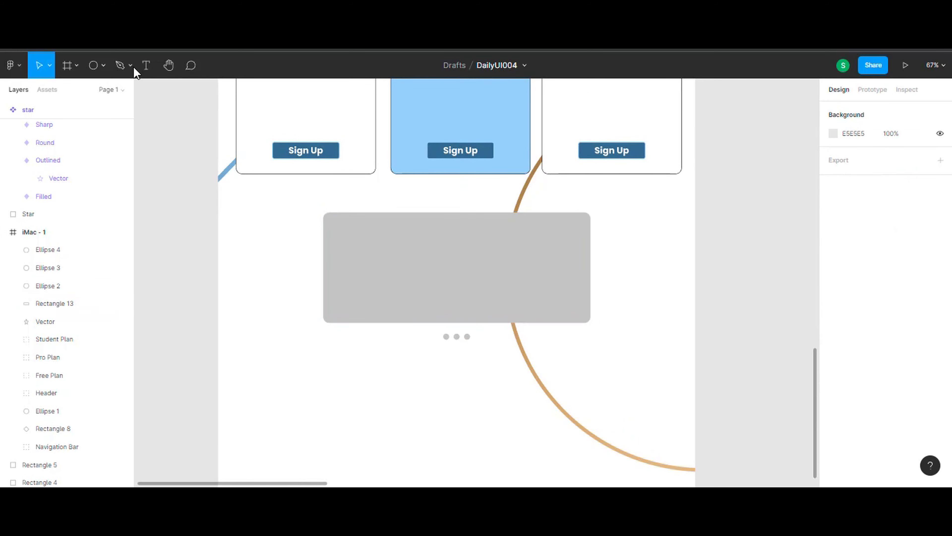
left_click(465, 225)
- Set the rectangle's fill to FFFFFF and add a stroke
left_click(833, 355)
type("FFFFFF")
key("Return")
left_click(941, 382)
scroll(621, 335, "up", 2)
left_click(622, 335)
scroll(738, 372, "up", 2)
scroll(727, 374, "up", 3)
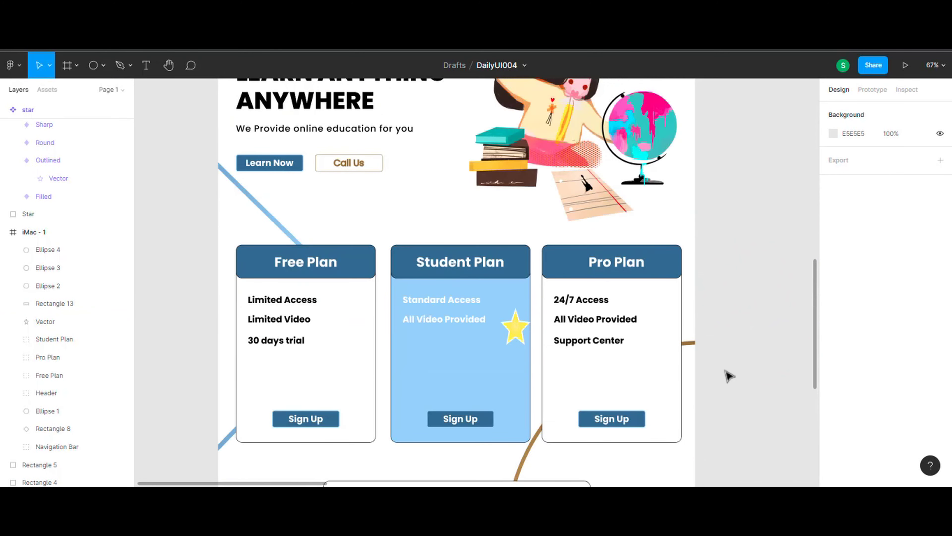
scroll(636, 414, "down", 2)
scroll(613, 381, "up", 3)
scroll(614, 381, "up", 5)
- Give the rectangle's stroke a colour sampled from the design
left_click(833, 400)
left_click(703, 366)
left_click(467, 255)
key("Escape")
scroll(579, 380, "down", 3)
left_click(574, 381)
scroll(574, 380, "up", 3)
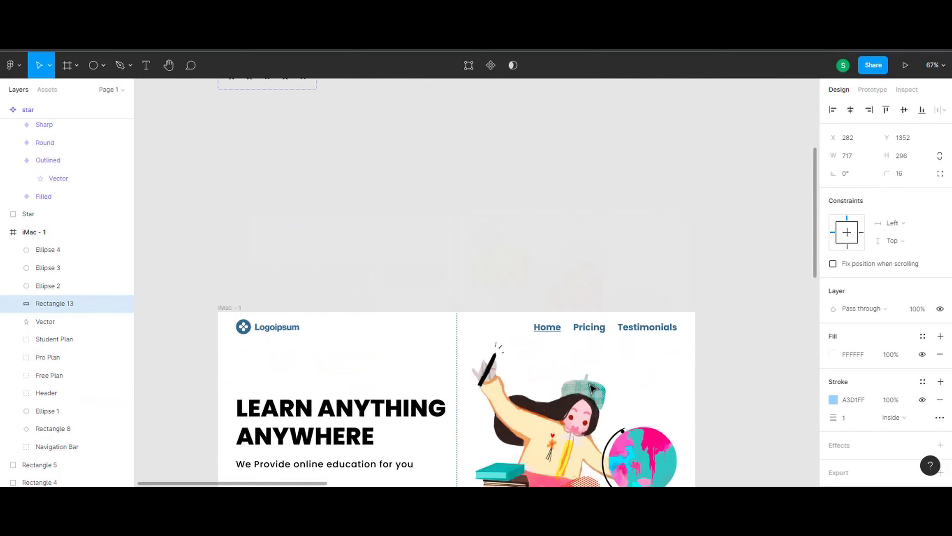
scroll(574, 381, "up", 3)
- Apply the dark blue fill to the rounded rectangle
left_click(833, 354)
left_click(491, 350)
scroll(515, 379, "down", 5)
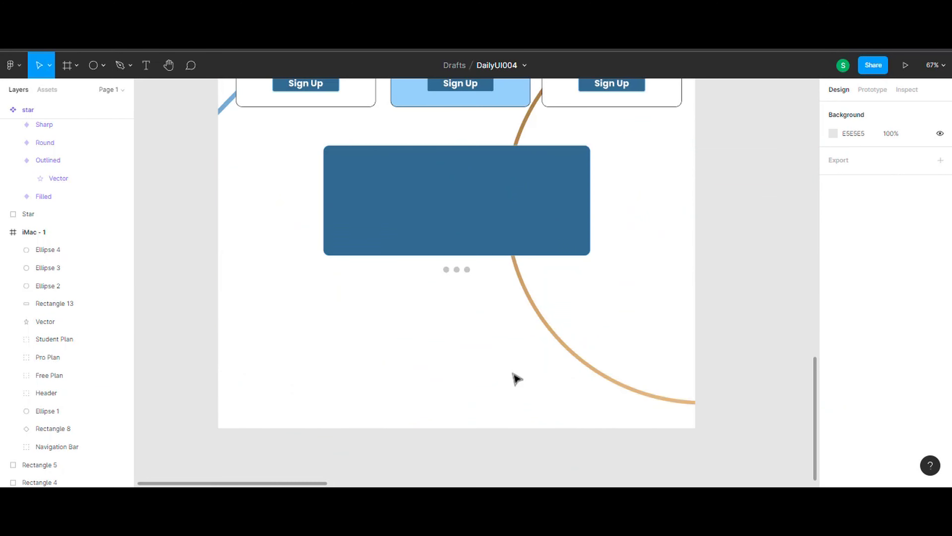
scroll(514, 379, "up", 3)
scroll(675, 386, "down", 3)
scroll(483, 342, "up", 5)
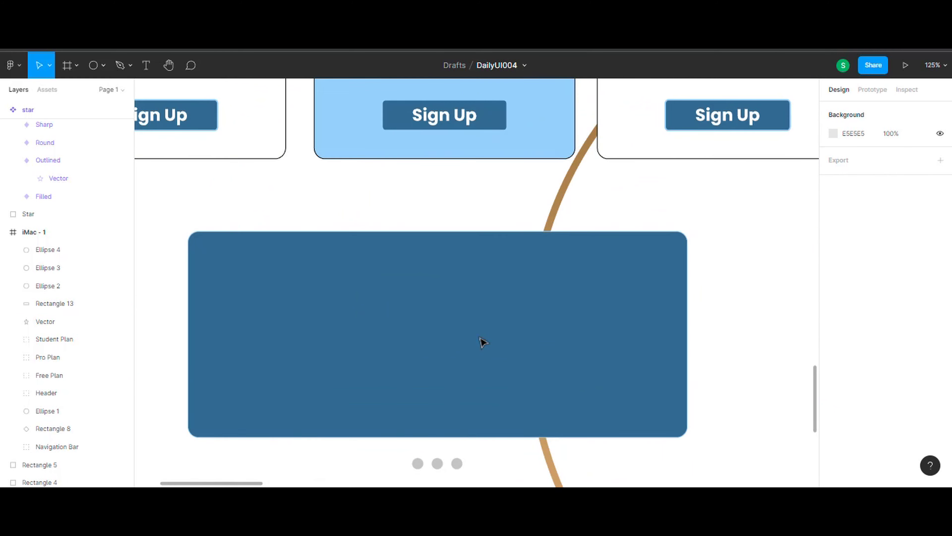
left_click(104, 66)
left_click(113, 90)
- Draw a 127×127 circle on the blue card, replacing an accidental rectangle
left_click_drag(412, 237, 504, 297)
key("ctrl+z")
left_click(103, 65)
left_click(110, 137)
left_click_drag(399, 243, 487, 332)
- Fill the circle with a woman's avatar photo using the UI Faces plugin
right_click(446, 296)
left_click(482, 464)
right_click(436, 280)
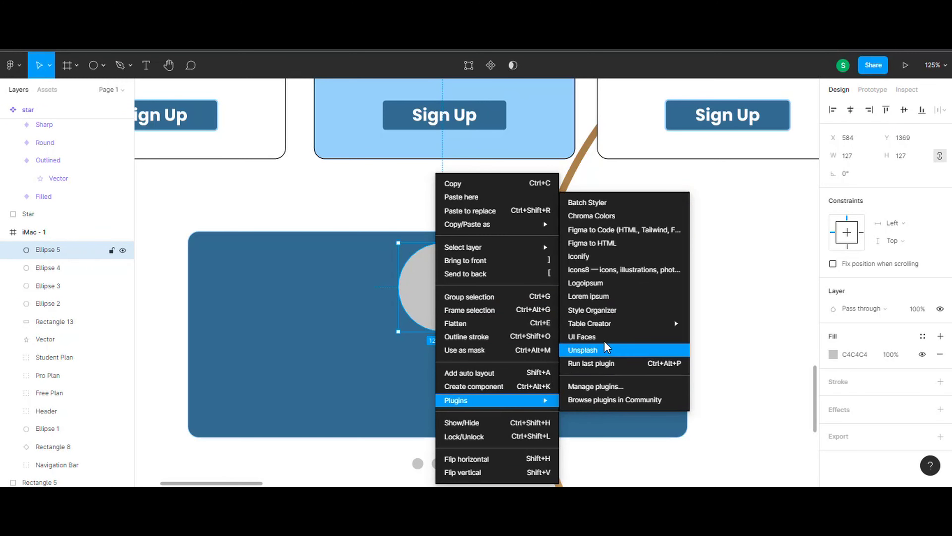
left_click(605, 338)
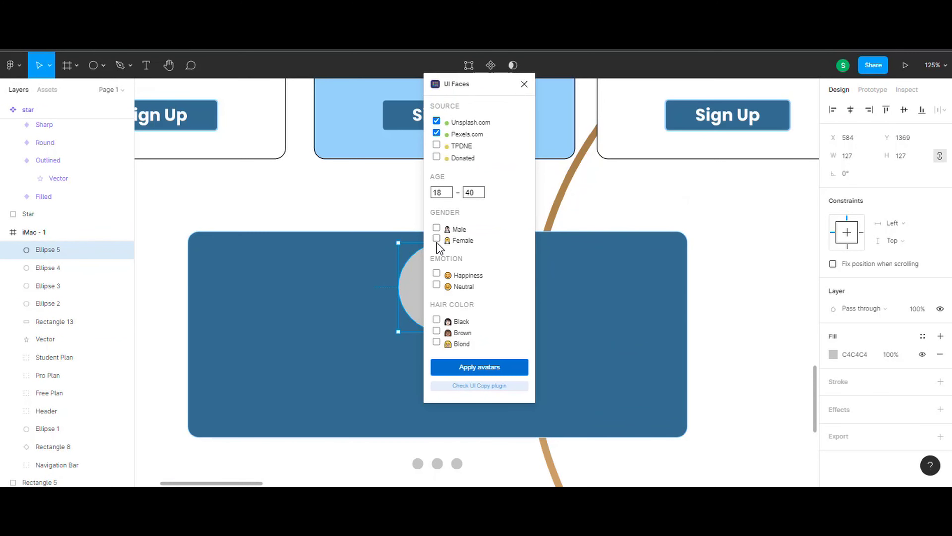
left_click(465, 367)
left_click(524, 84)
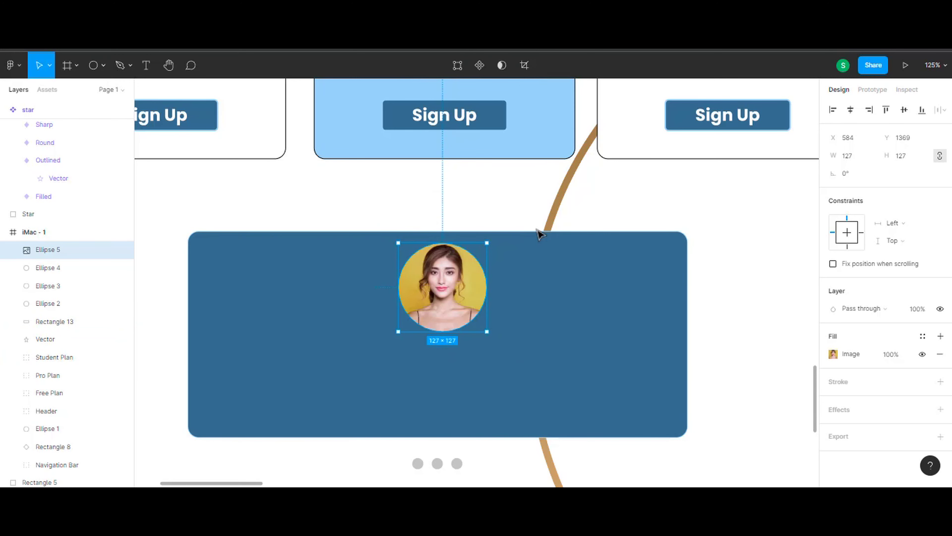
- Move the avatar circle into the blue card's top-left corner
left_click(525, 197)
mouse_move(442, 315)
left_mouse_down()
mouse_move(443, 259)
mouse_move(261, 290)
left_mouse_up()
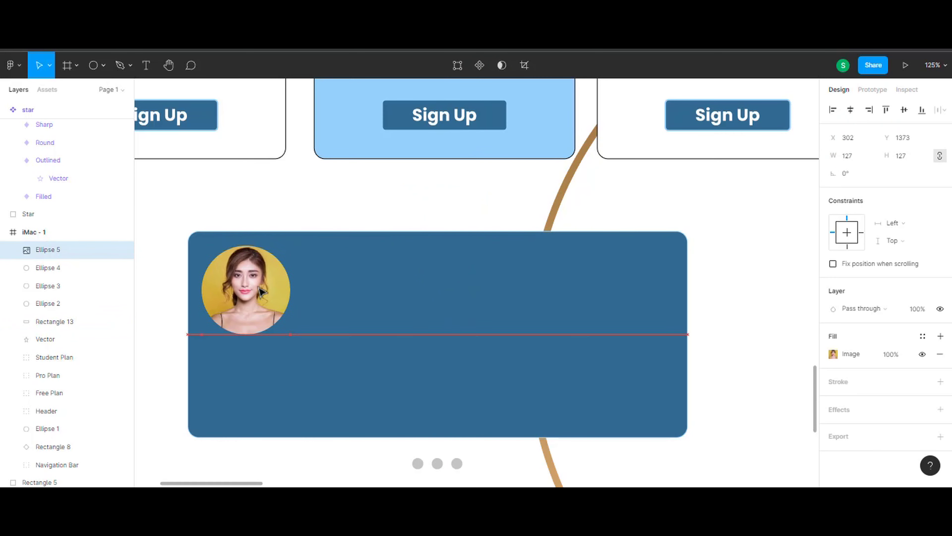
left_click_drag(227, 316, 228, 316)
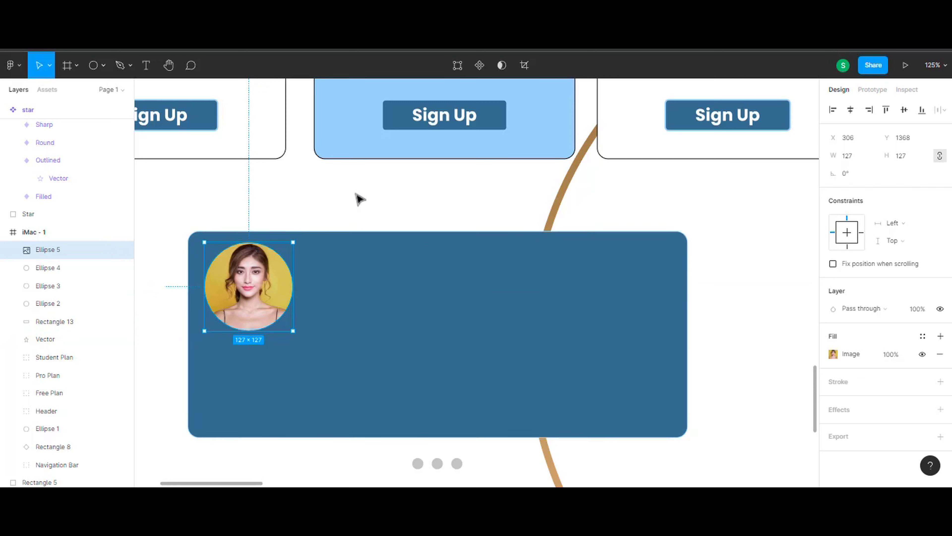
left_click(360, 307)
- Add the 'Lorem Ipsum' name beside the photo in bold at size 36
key("t")
left_click(321, 263)
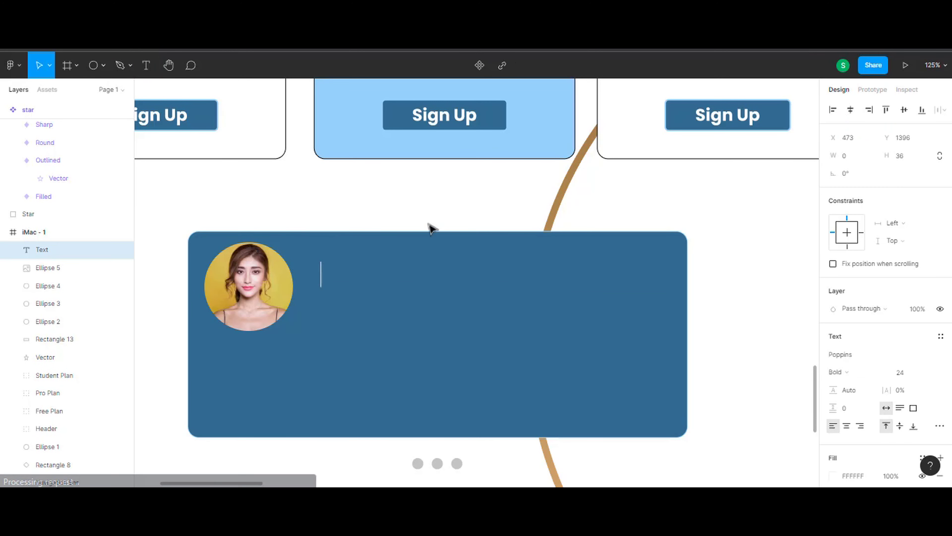
type("Lorem Ipsum")
key("Escape")
type("36")
key("Return")
key("Escape")
mouse_move(450, 285)
left_mouse_down()
mouse_move(439, 272)
mouse_move(444, 306)
left_mouse_up()
- Add a 'Student at A University' subtitle below in Regular weight with 2% letter spacing
key("Return")
type("Student a")
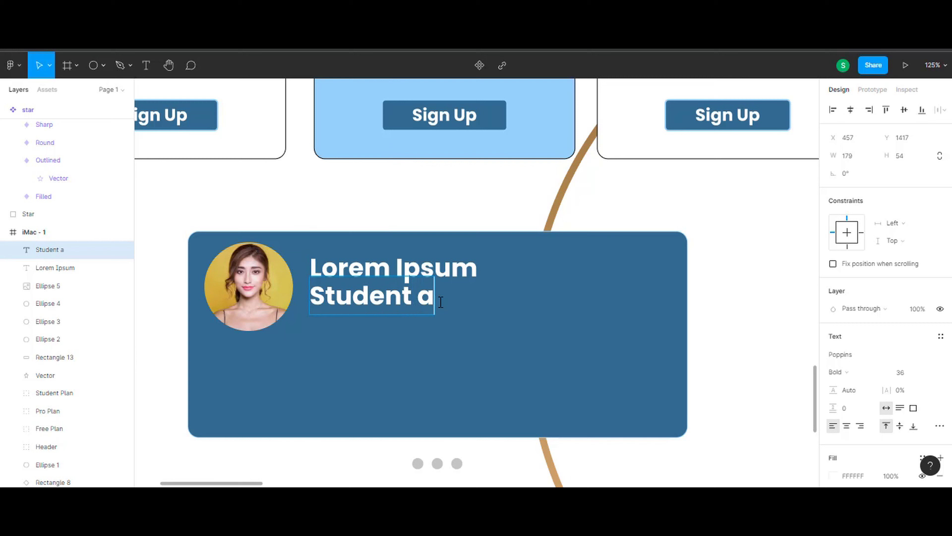
type("rsity")
key("ctrl+a")
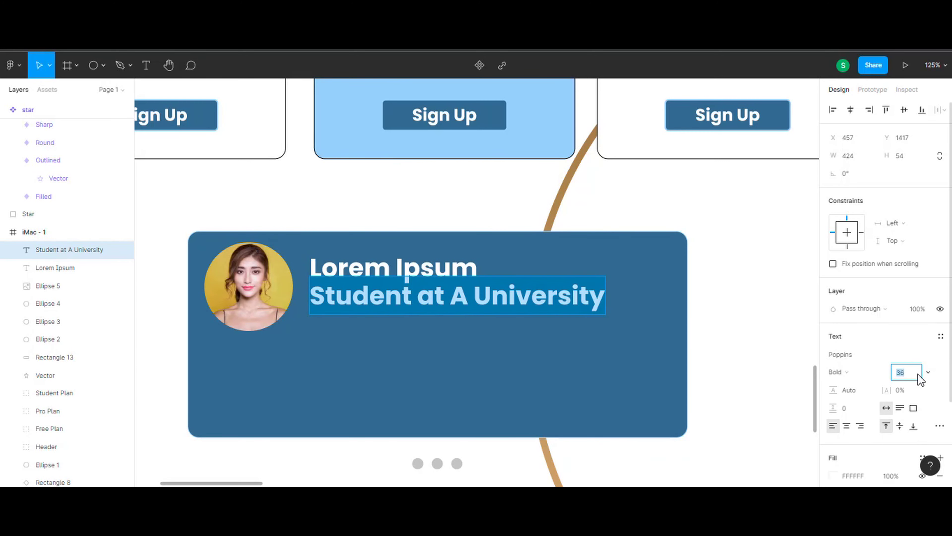
type("16")
left_click(838, 372)
left_click(856, 275)
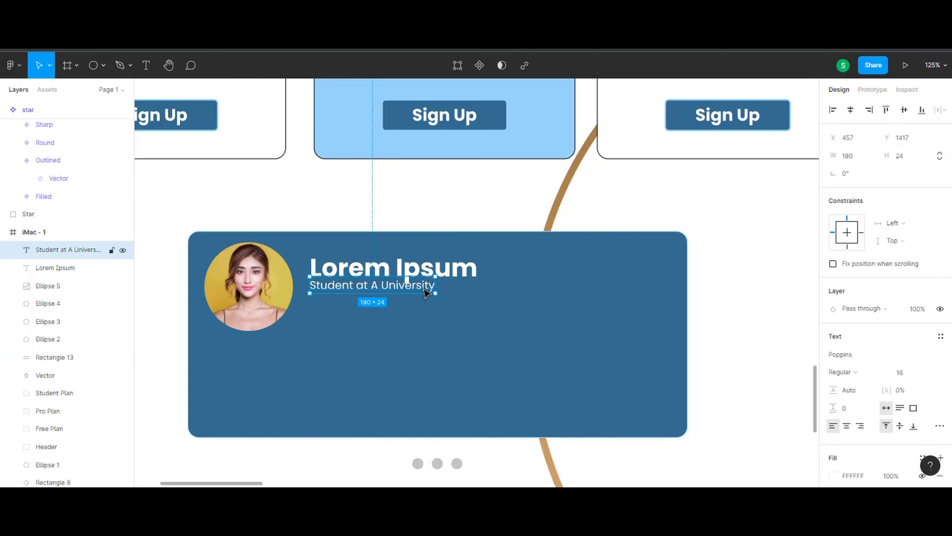
left_click_drag(426, 293, 430, 299)
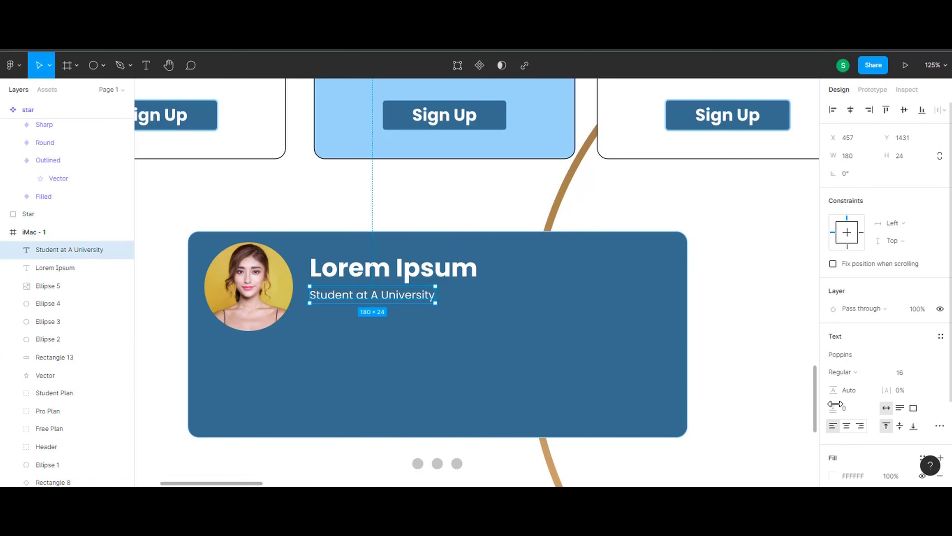
left_click_drag(887, 390, 890, 392)
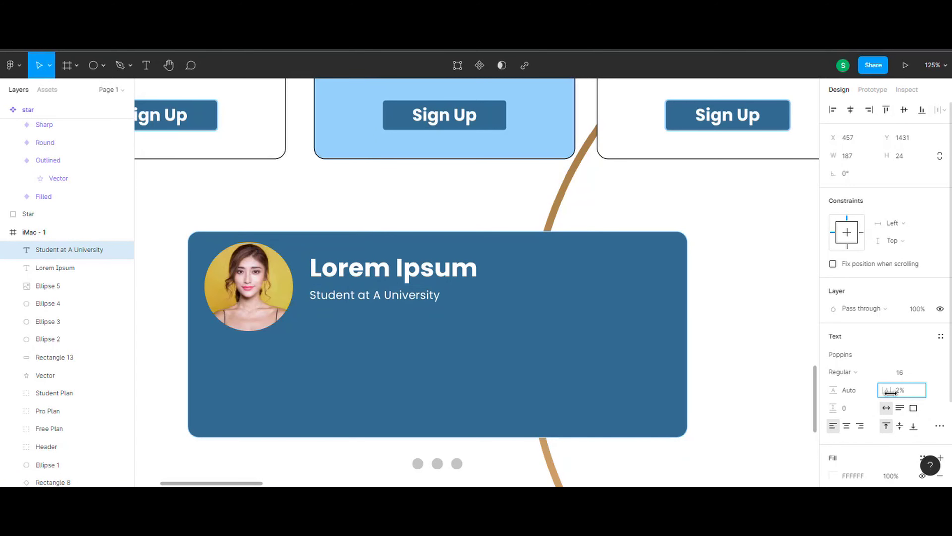
- Tighten the heading's letter spacing to -2% and place a copy of the subtitle
left_click(393, 269)
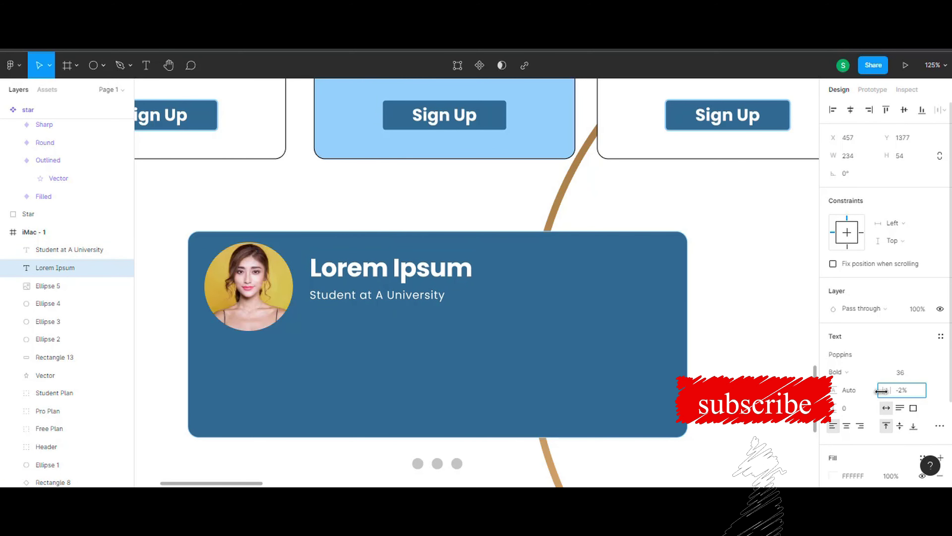
left_click(521, 215)
scroll(520, 216, "down", 3)
left_click(412, 228)
key("ctrl+c")
key("ctrl+v")
left_click_drag(413, 234, 307, 295)
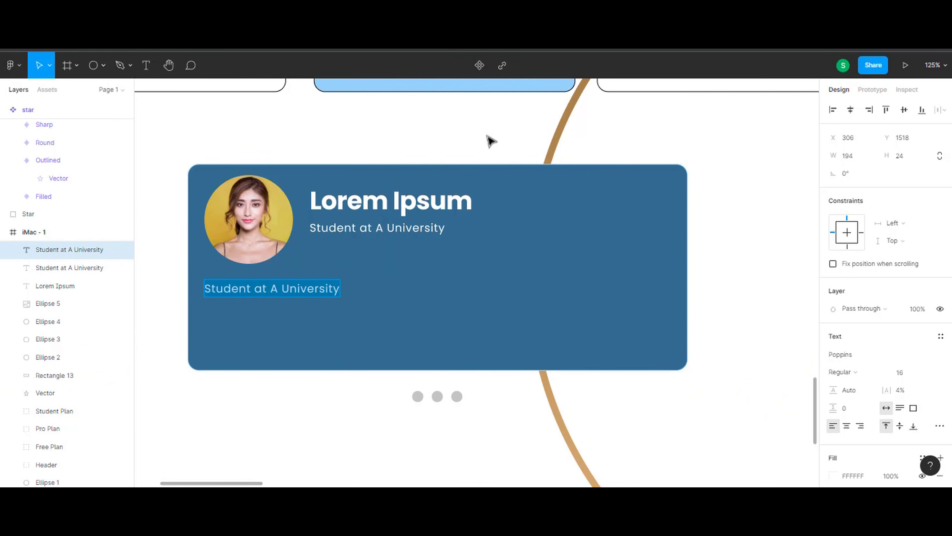
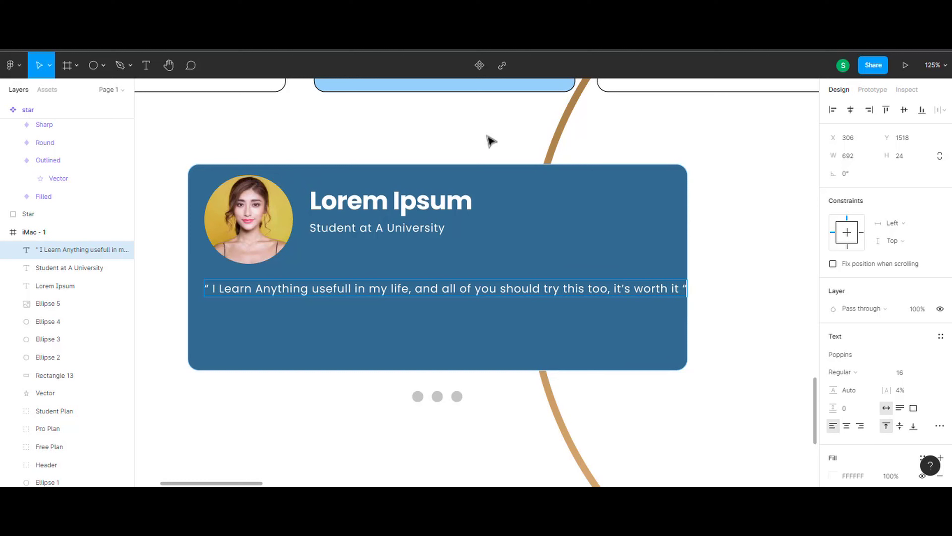
- Narrow the quote box to 541 wide, centre it in the card, and centre-align its text
left_click_drag(689, 295, 582, 296)
mouse_move(435, 292)
left_mouse_down()
mouse_move(514, 292)
mouse_move(487, 293)
left_mouse_up()
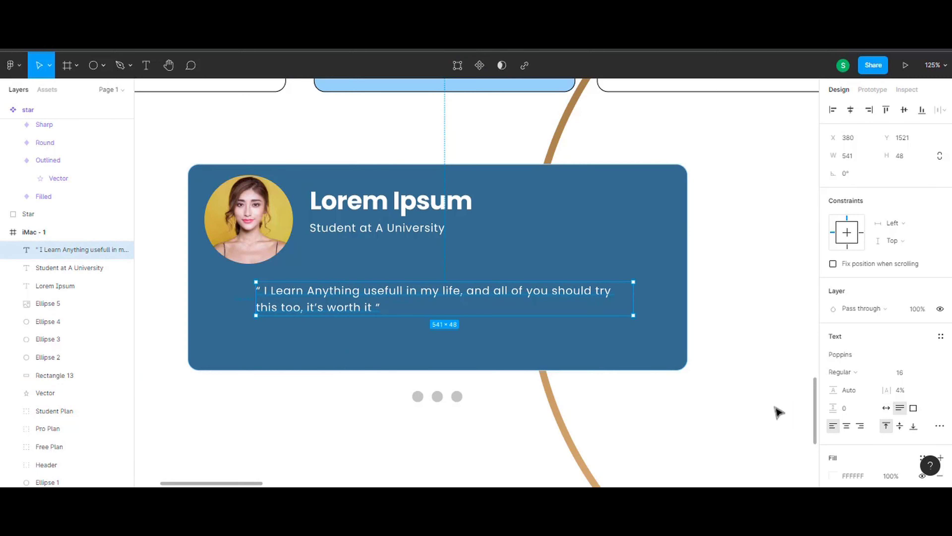
left_click(846, 425)
left_click_drag(548, 291, 541, 293)
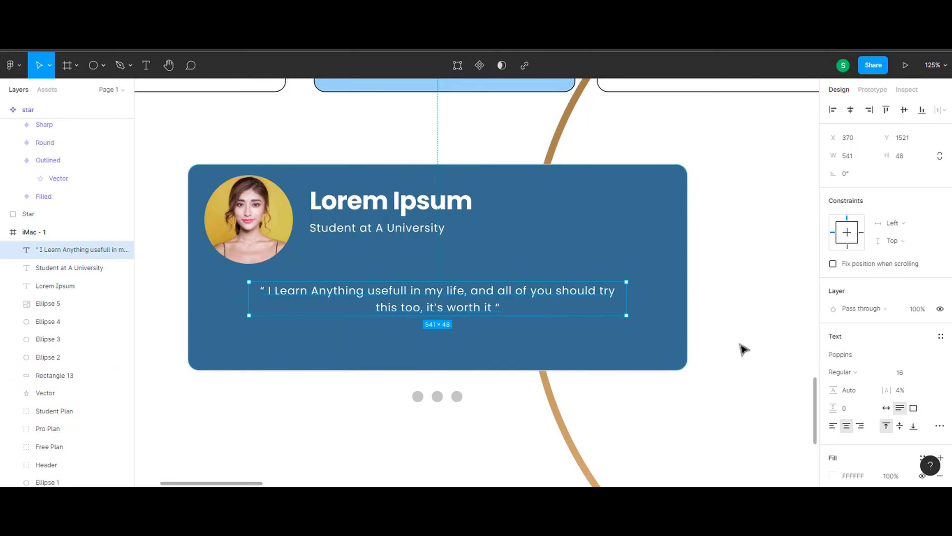
- Set the quote's font size to 24 and nudge it up in the card
type("24")
key("Return")
key("Escape")
left_click_drag(453, 300, 486, 292)
left_click(718, 380)
scroll(660, 334, "down", 3)
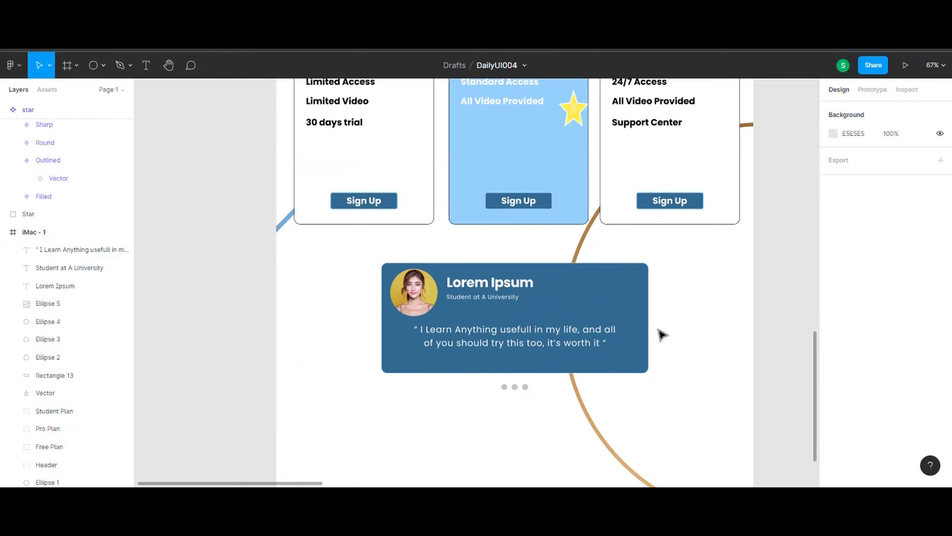
scroll(637, 300, "up", 3)
scroll(589, 256, "up", 3)
- Move the star onto the Student Plan card's top-right corner
scroll(589, 256, "up", 5)
left_click_drag(585, 375, 580, 214)
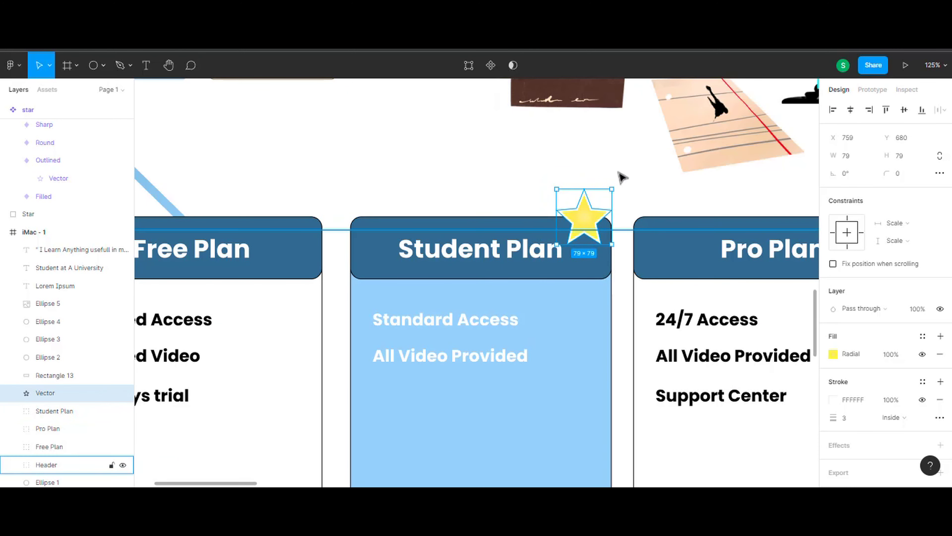
left_click(634, 168)
scroll(583, 393, "down", 5)
left_click(798, 400)
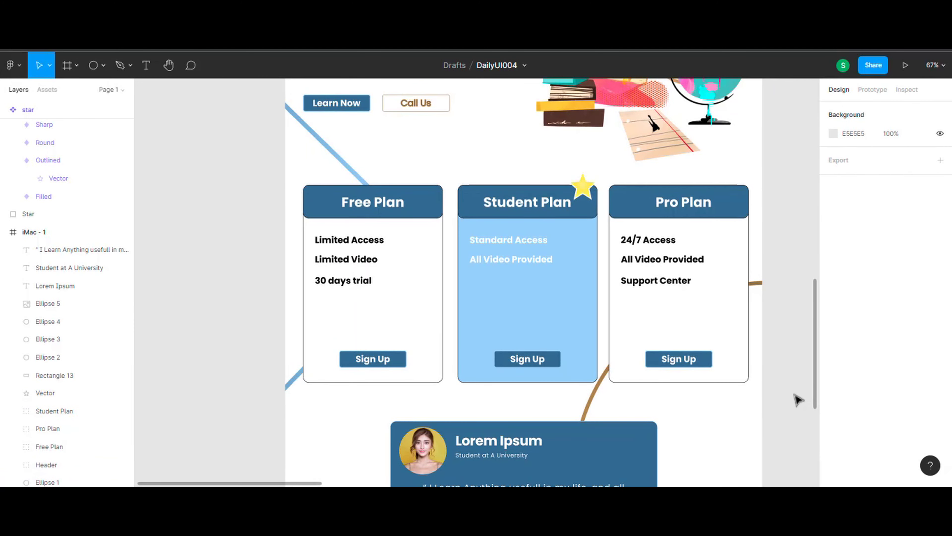
left_click(108, 393)
left_click(790, 224)
left_click(589, 192)
- Change the star's outline colour to yellow FFD600
left_click(839, 401)
left_click(741, 354)
key("Escape")
left_click(589, 190)
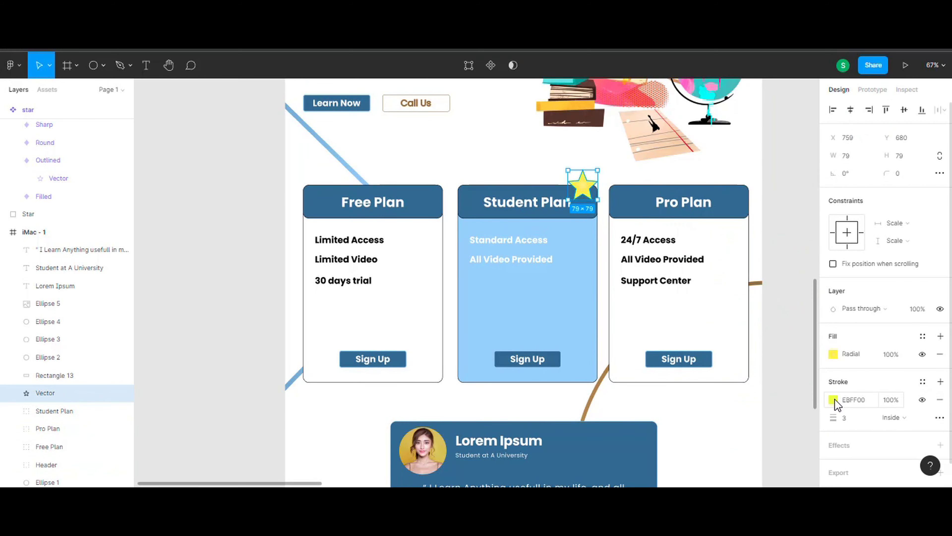
left_click(833, 400)
key("Escape")
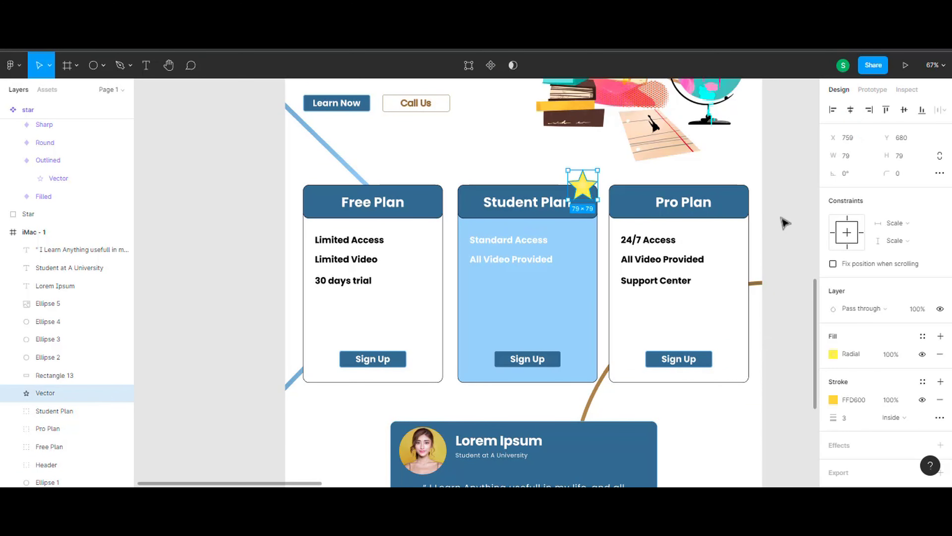
scroll(462, 230, "down", 5)
- Paste a copy of the star into the testimonial card
left_click(536, 317)
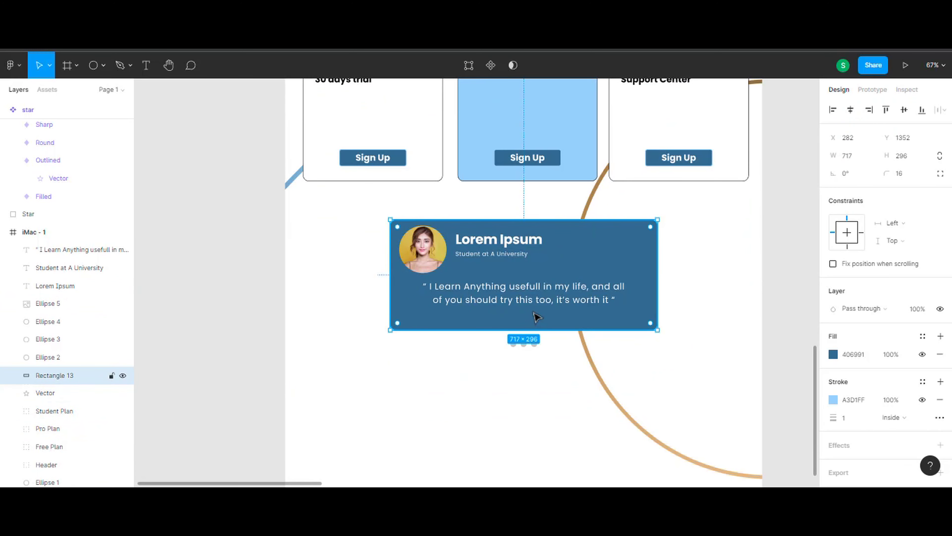
scroll(535, 317, "up", 4)
key("ctrl+v")
scroll(566, 360, "down", 3)
scroll(477, 371, "up", 5)
left_click_drag(422, 320, 487, 383)
- Give the star a solid FFE600 fill, no outline, and 32×32 size under the quote
left_click(833, 354)
left_click(704, 156)
left_click(708, 130)
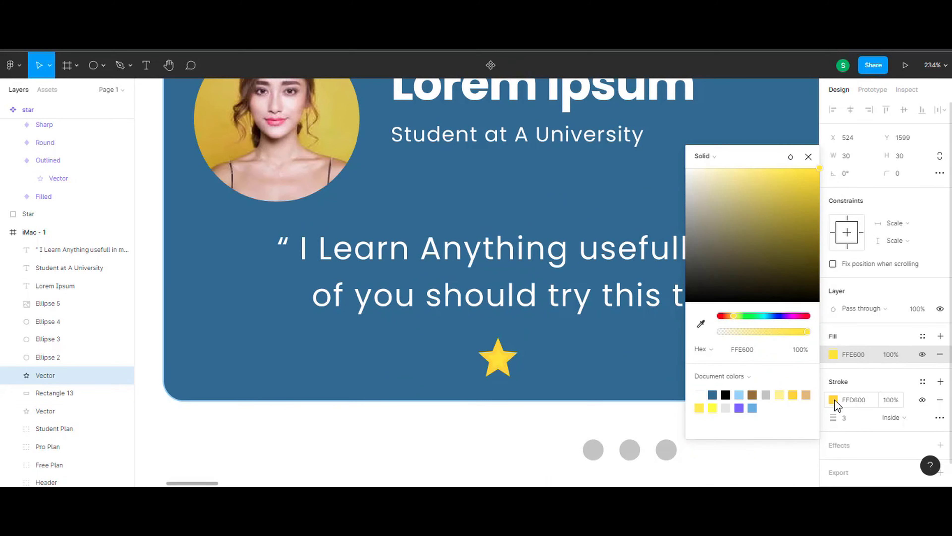
left_click(940, 400)
left_click_drag(504, 358, 515, 355)
left_click(856, 159)
key("Return")
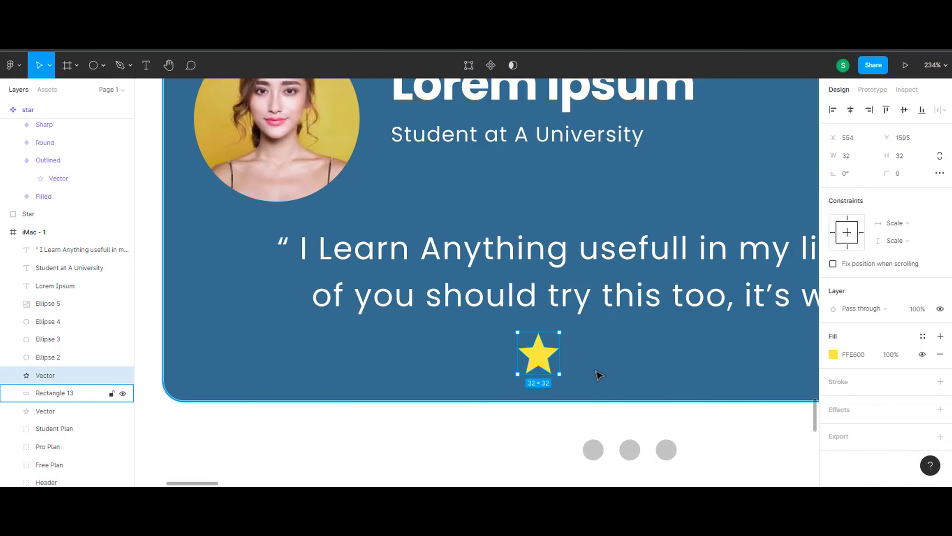
- Duplicate the star into a row of copies extending to its right
key("ctrl+v")
left_click_drag(538, 357, 592, 362)
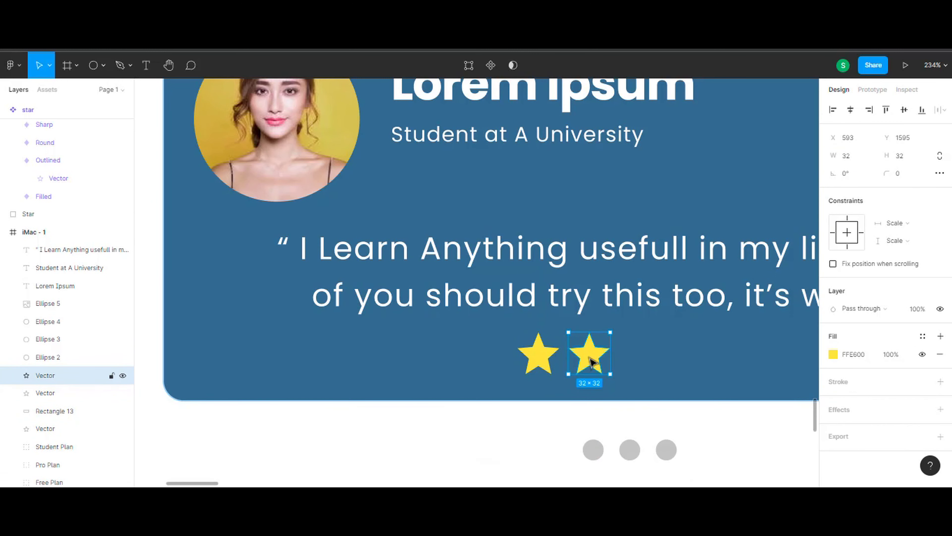
scroll(537, 368, "down", 5)
scroll(537, 368, "up", 5)
key("ctrl+v")
left_click_drag(521, 352, 675, 355)
key("ctrl+v")
key("ctrl+v")
- Place the fifth star and space all five stars 8 apart
scroll(473, 419, "down", 5)
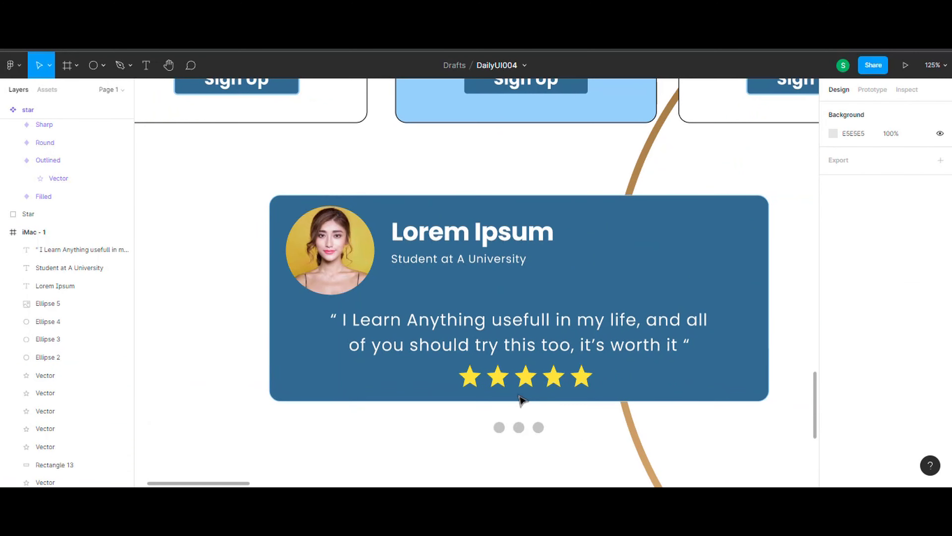
left_click_drag(451, 362, 543, 381)
left_click(554, 376, "shift")
left_click(581, 376, "shift")
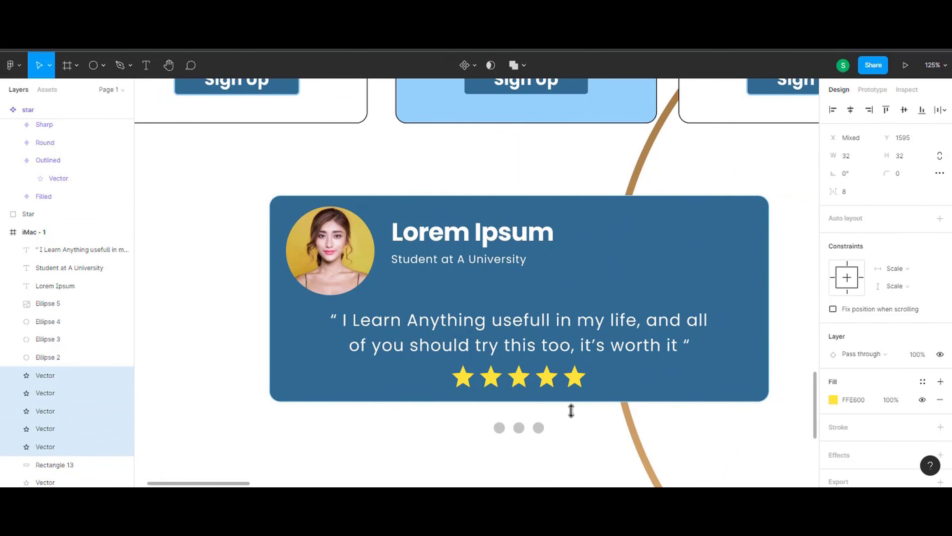
left_click(569, 410)
scroll(588, 390, "down", 5)
scroll(588, 390, "down", 1)
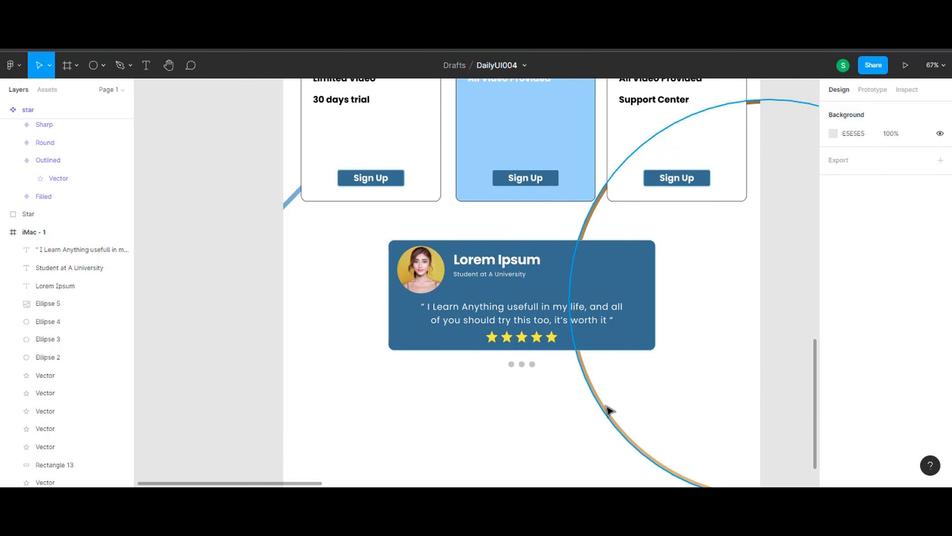
- Colour the first carousel dot (Ellipse 2) under the card dark blue
left_click(736, 409)
left_click(830, 353)
left_click(661, 446)
scroll(690, 440, "up", 6)
scroll(718, 428, "down", 3)
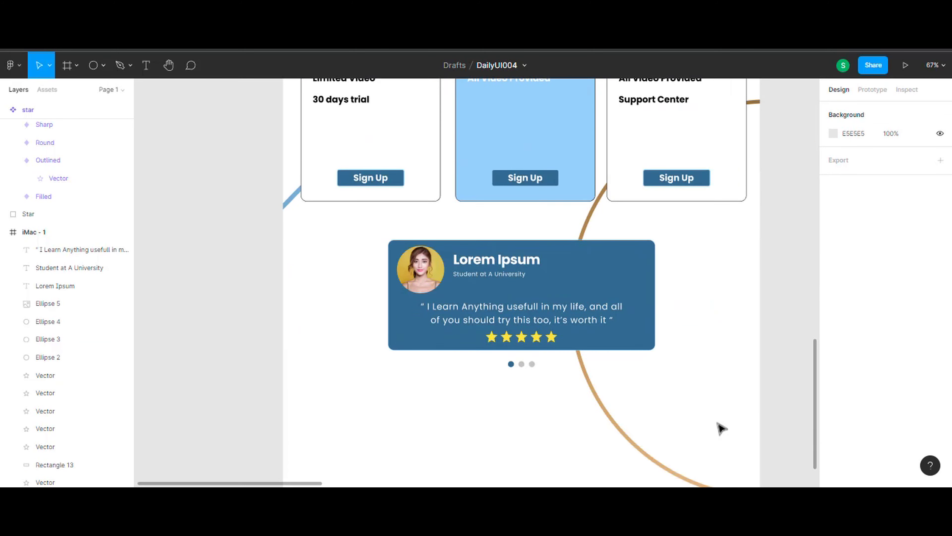
scroll(721, 428, "up", 9)
scroll(721, 424, "down", 9)
scroll(720, 423, "up", 3)
scroll(722, 422, "down", 3)
scroll(272, 217, "up", 5, "ctrl")
- Draw a chevron path with the Pen tool to the left of the card
scroll(291, 265, "up", 5, "ctrl")
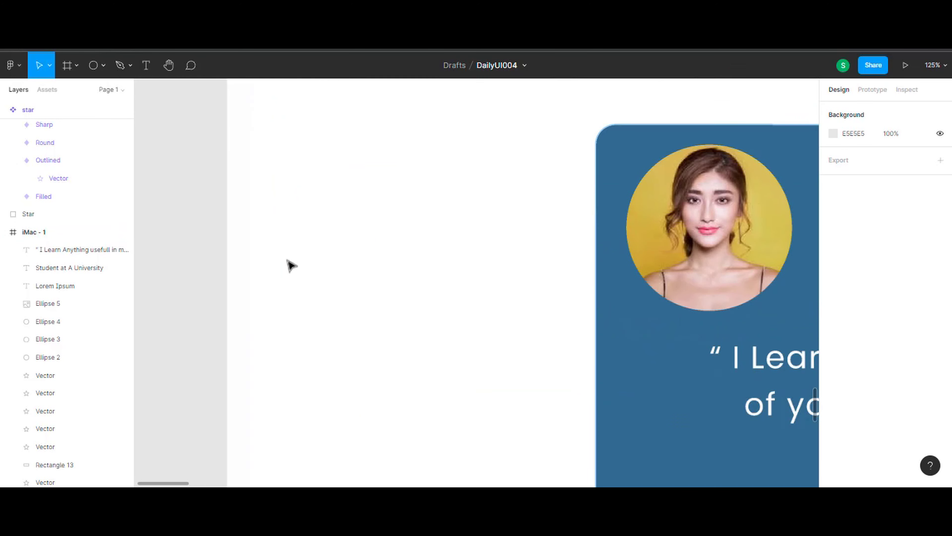
left_click(126, 67)
left_click(125, 90)
left_click(377, 232)
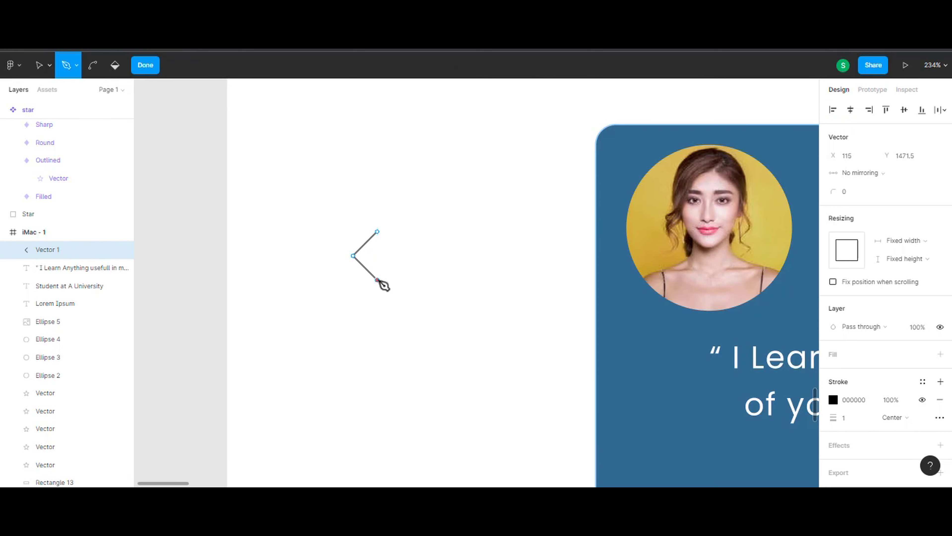
key("Escape")
left_click(50, 65)
left_click(81, 91)
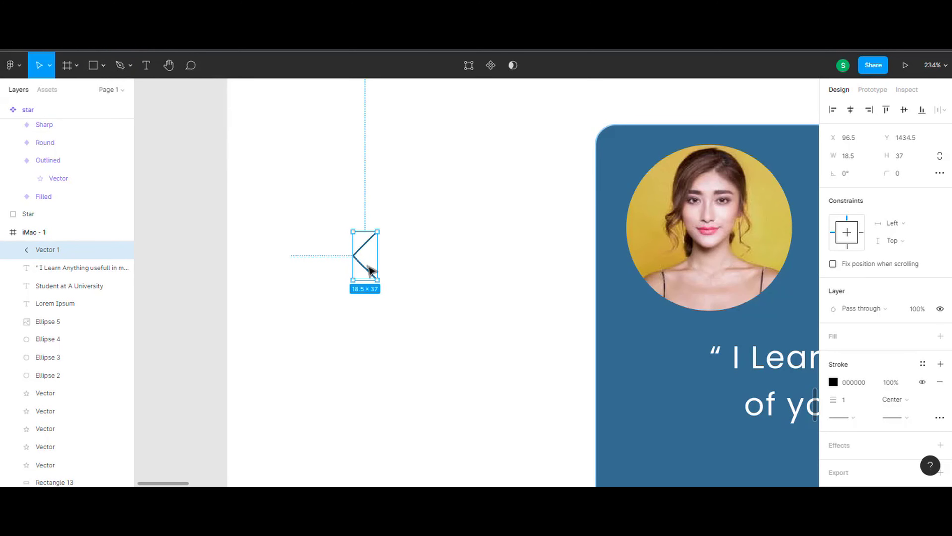
- Thicken the chevron's stroke and colour it the card's blue 406991
type("6")
key("Return")
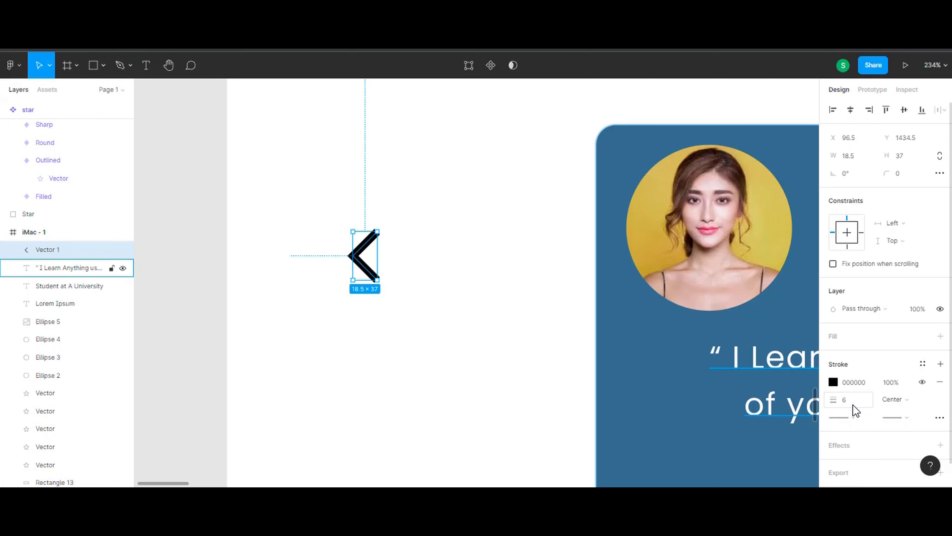
left_click(833, 381)
left_click(701, 363)
left_click(765, 134)
key("Escape")
scroll(547, 363, "down", 5)
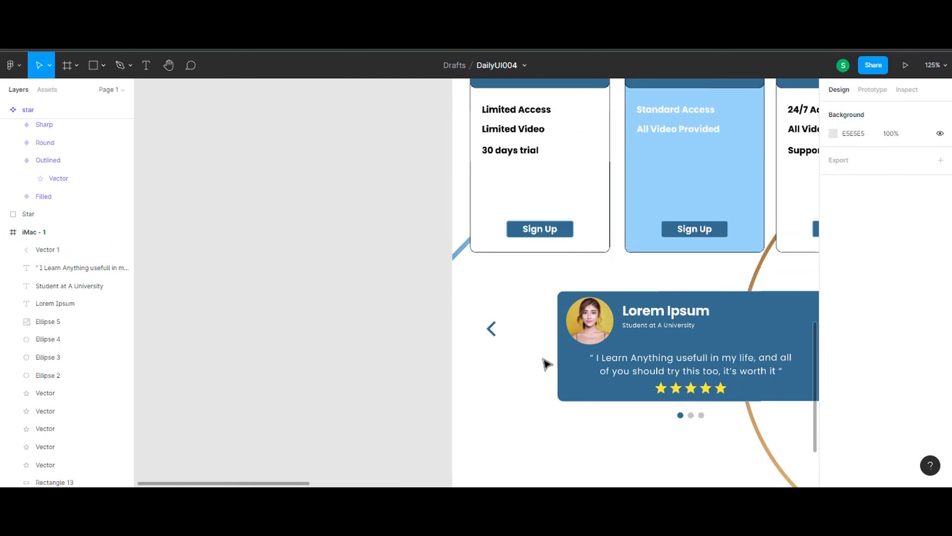
scroll(538, 383, "up", 2)
scroll(434, 340, "down", 2)
- Enlarge the chevron, place it left of the card, and add a right-pointing copy on the right
left_click_drag(431, 341, 440, 348)
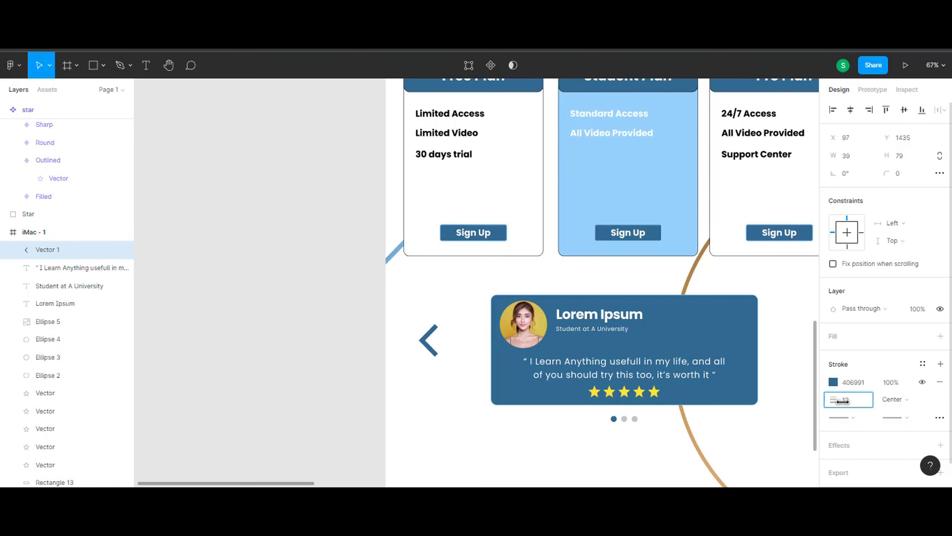
left_click_drag(433, 347, 421, 353)
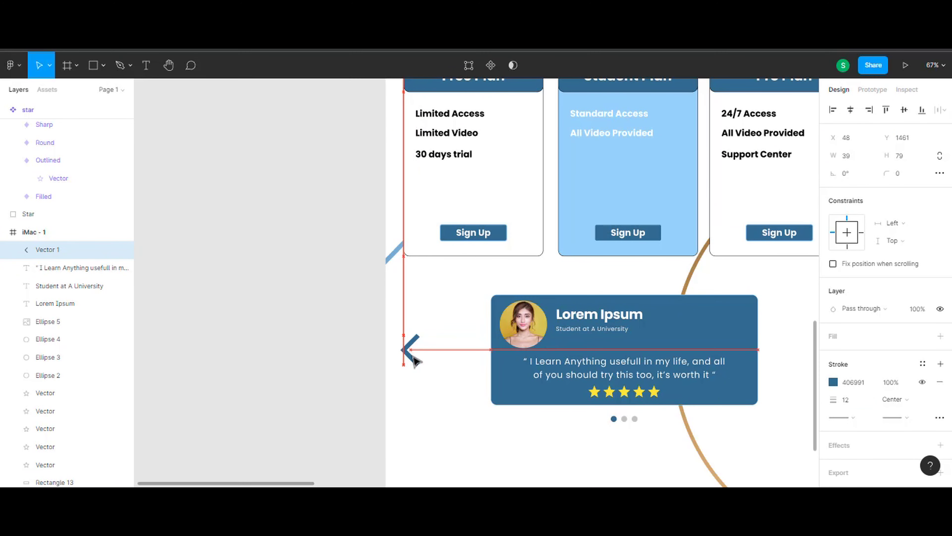
left_click_drag(469, 406, 350, 376)
mouse_move(304, 333)
left_mouse_down()
mouse_move(709, 339)
mouse_move(729, 331)
left_mouse_up()
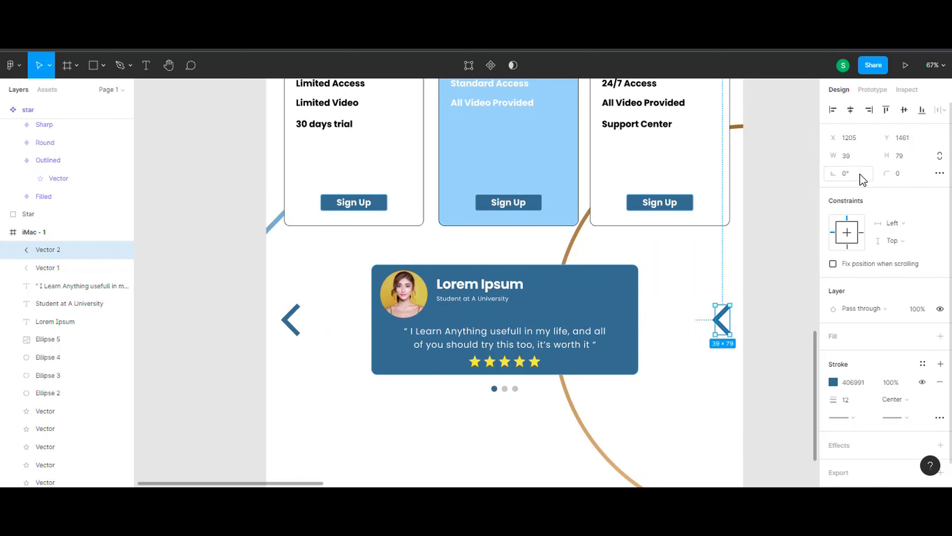
type("180")
key("Return")
left_click(722, 321)
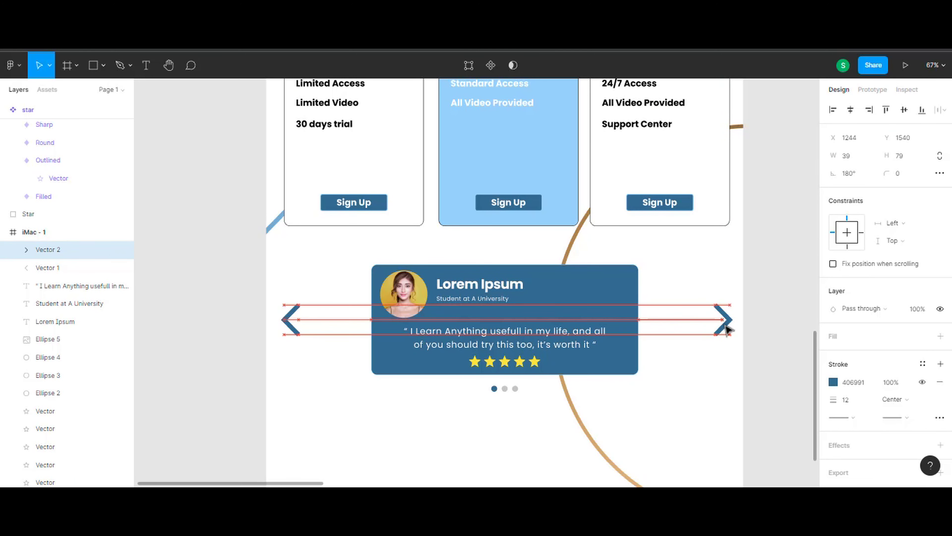
left_click(690, 365)
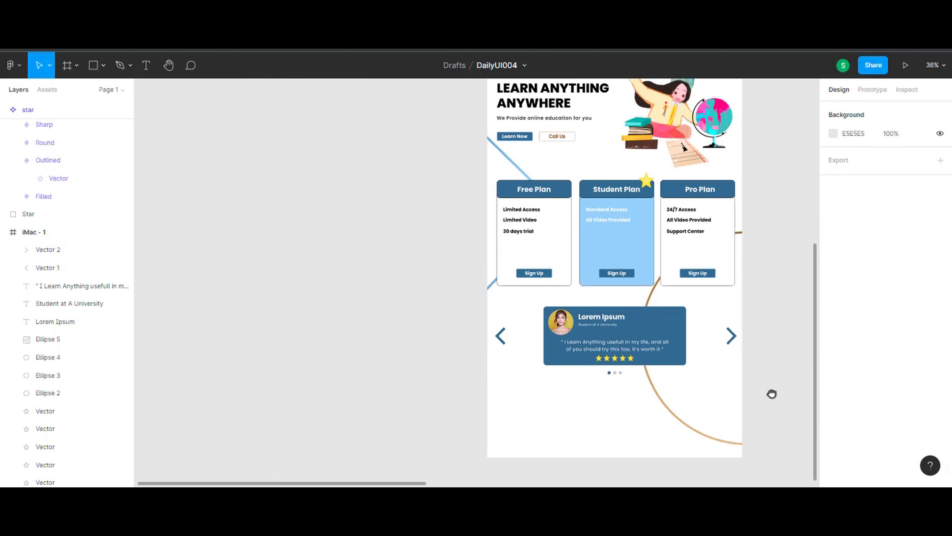
- Delete the leftover Star frame from the layers
scroll(772, 394, "down", 3)
scroll(592, 323, "up", 3)
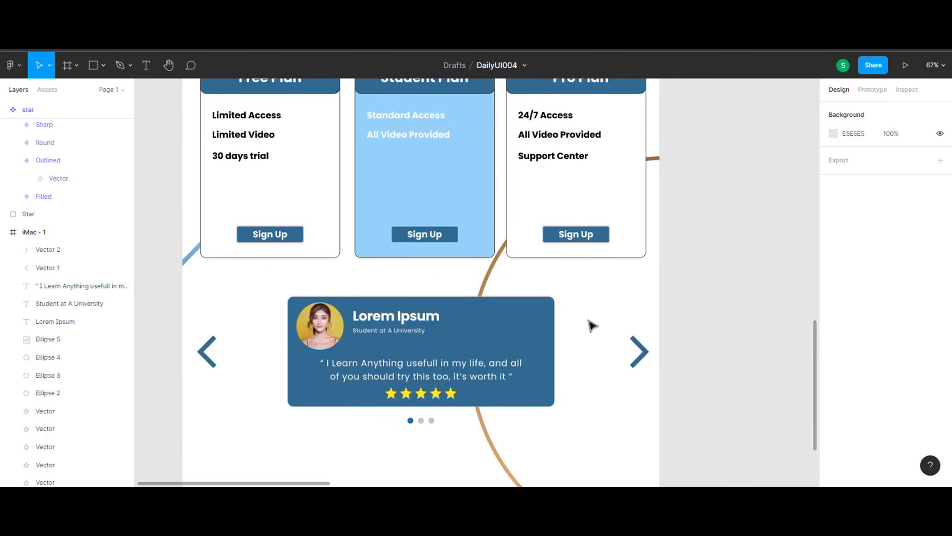
scroll(487, 316, "up", 9)
left_click(413, 311)
scroll(399, 310, "down", 15)
scroll(399, 310, "up", 2)
scroll(412, 378, "up", 3)
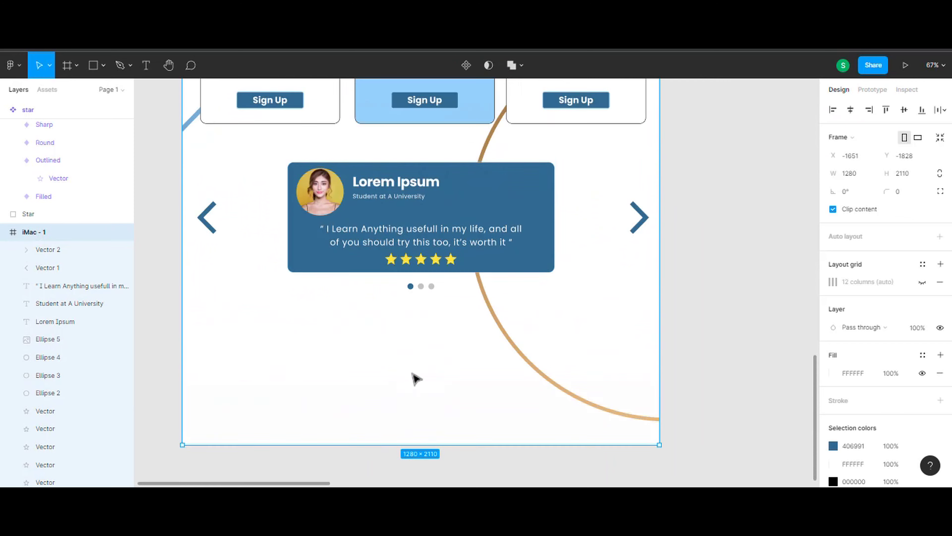
scroll(414, 366, "up", 10)
scroll(414, 366, "down", 2)
left_click(56, 214)
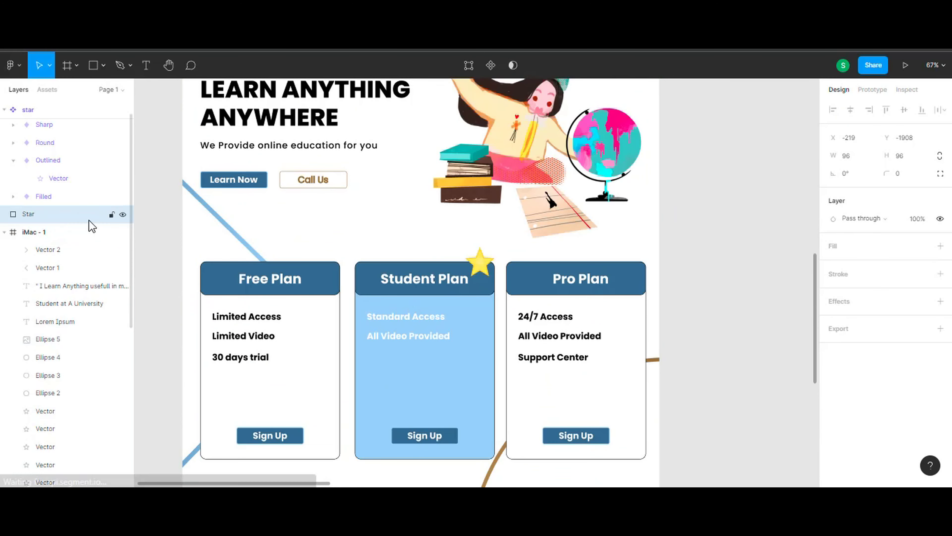
left_click(479, 263)
scroll(207, 123, "up", 3)
left_click(202, 123)
scroll(71, 210, "up", 4)
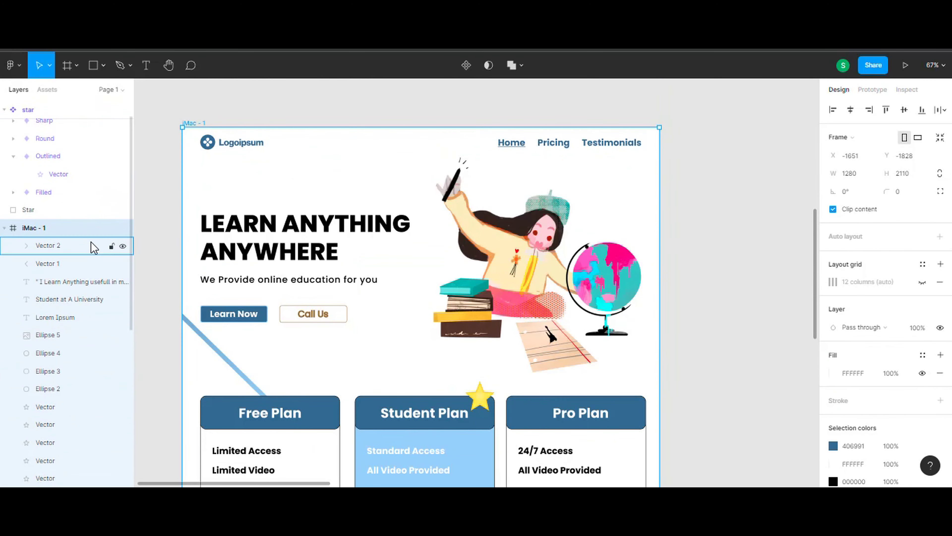
left_click(65, 236)
key("Delete")
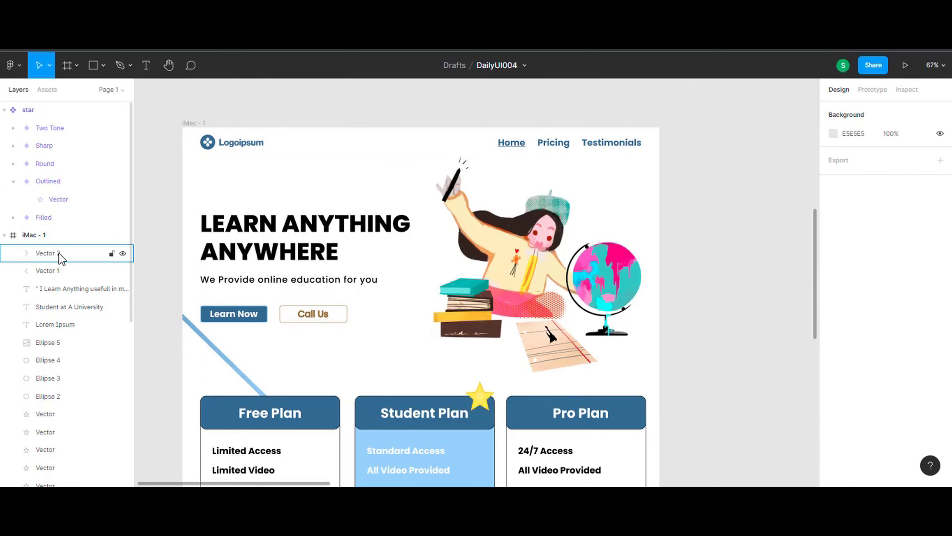
- Extend the landing page frame's height to 2447
scroll(325, 318, "down", 10)
scroll(375, 300, "down", 5, "ctrl")
scroll(559, 257, "up", 3)
scroll(381, 340, "right", 5)
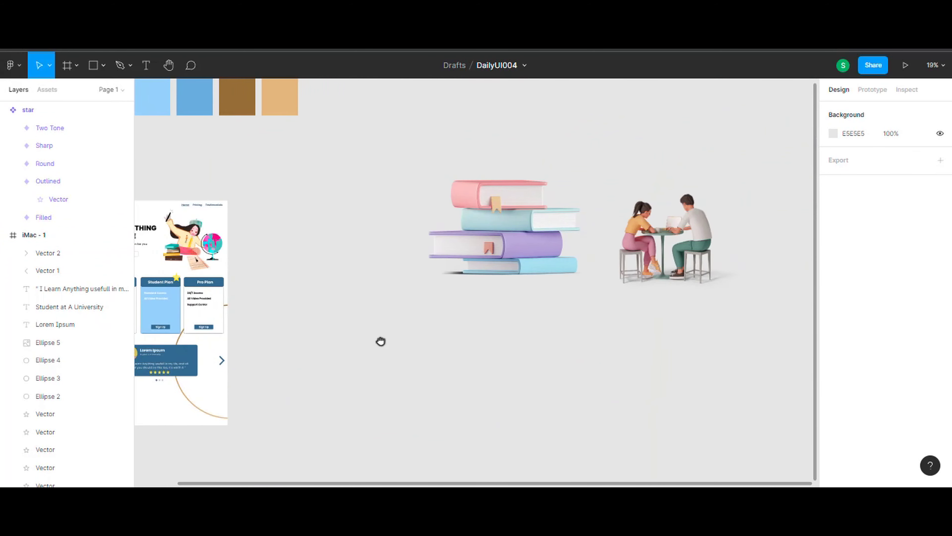
scroll(549, 283, "left", 3)
scroll(330, 242, "up", 3, "ctrl")
scroll(329, 242, "up", 3, "ctrl")
left_click(387, 88)
scroll(500, 276, "down", 3)
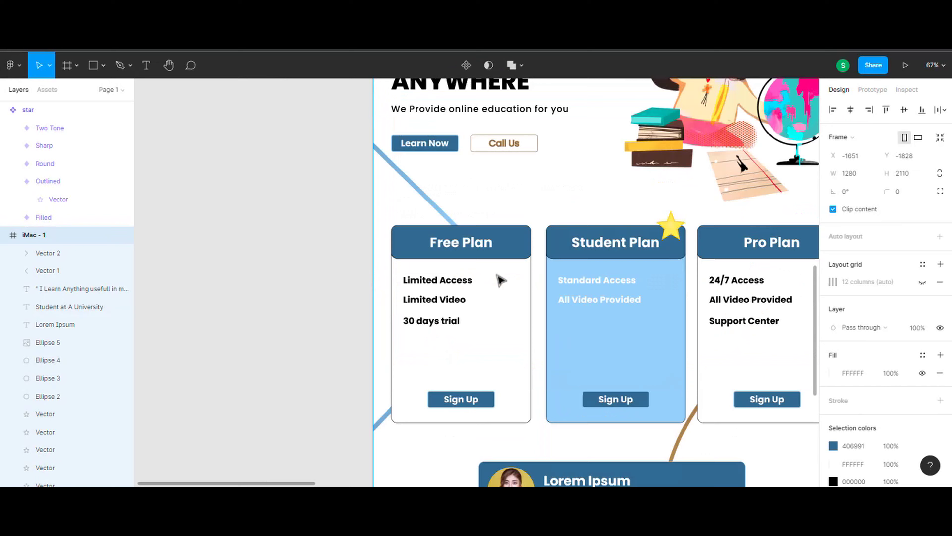
scroll(525, 262, "down", 6, "ctrl")
left_click_drag(526, 302, 525, 337)
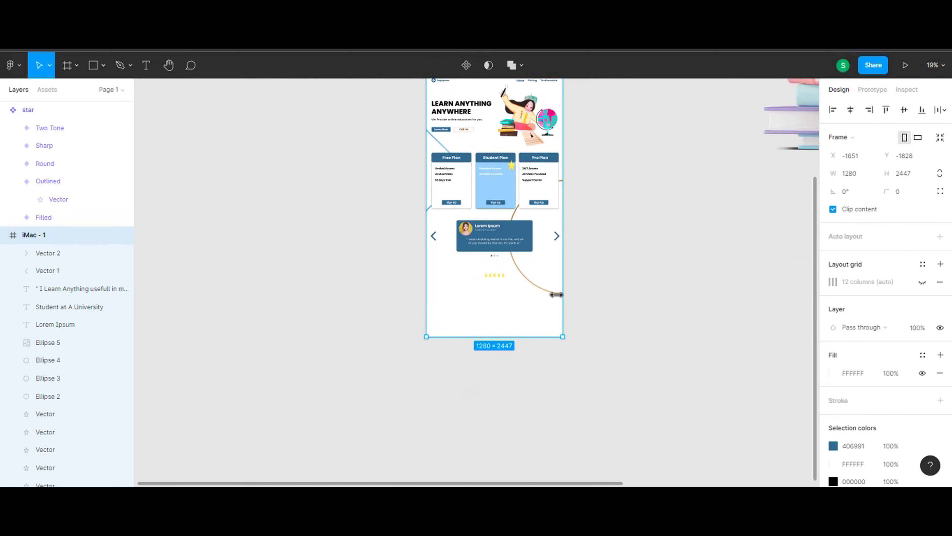
left_click(644, 316)
- Select the five rating stars and move them into the testimonial card
scroll(504, 279, "up", 3, "ctrl")
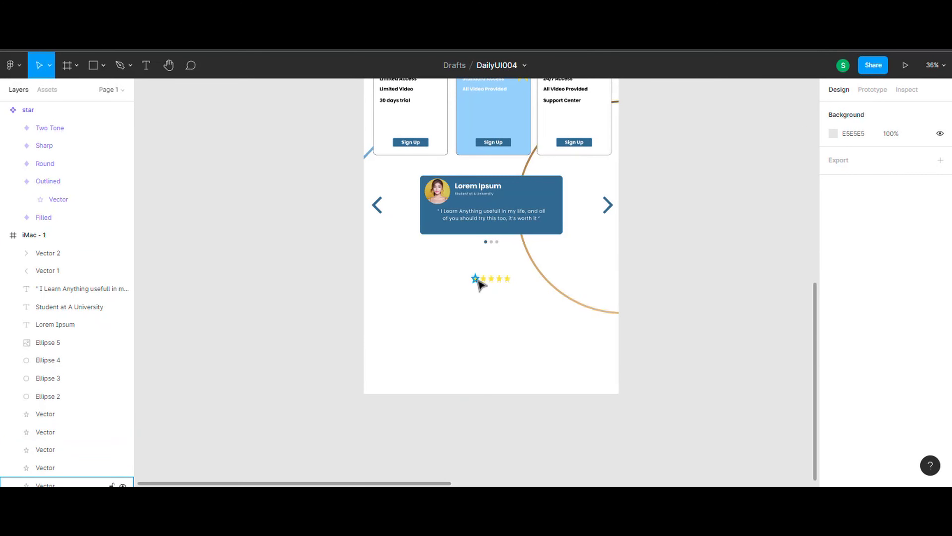
left_click(475, 279)
scroll(479, 281, "up", 5, "ctrl")
left_click(477, 257, "shift")
left_click(504, 257, "shift")
left_click(560, 257, "shift")
left_click_drag(568, 259, 568, 103)
- Set the stars' height to 32 and position them just under the quote
scroll(553, 246, "up", 5)
left_click_drag(557, 374, 566, 371)
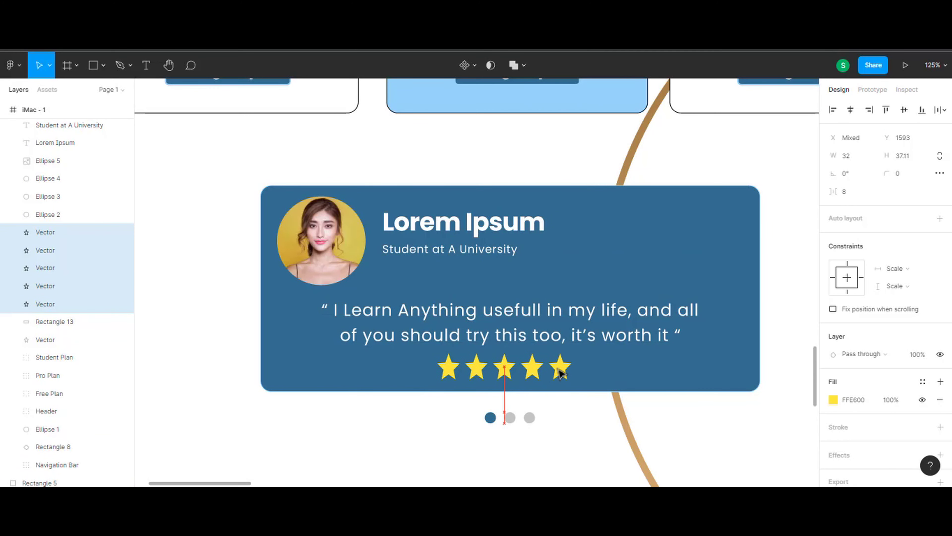
type("32")
key("Return")
left_click(664, 400)
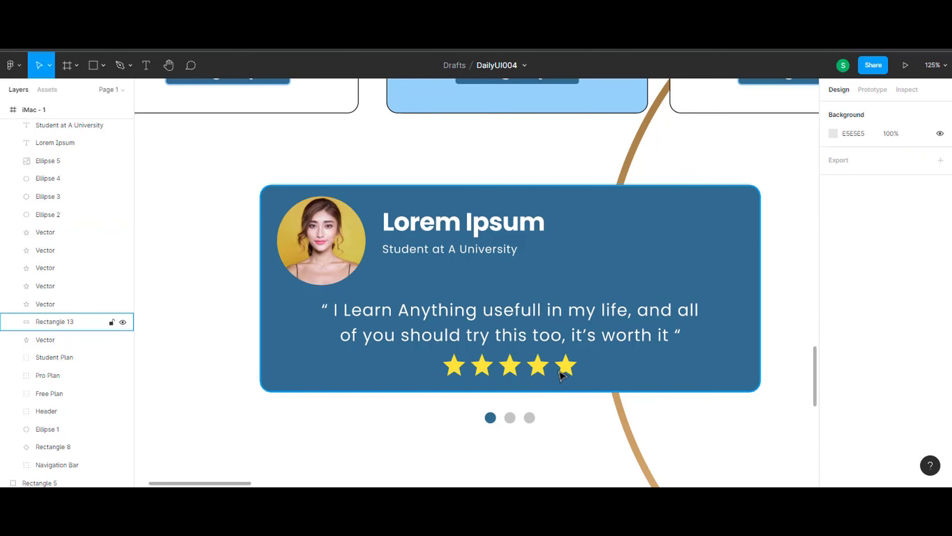
left_click_drag(584, 383, 436, 359)
key("alt")
key("shift+1")
- Resize the Student Plan star and nudge it slightly down
scroll(525, 305, "up", 5)
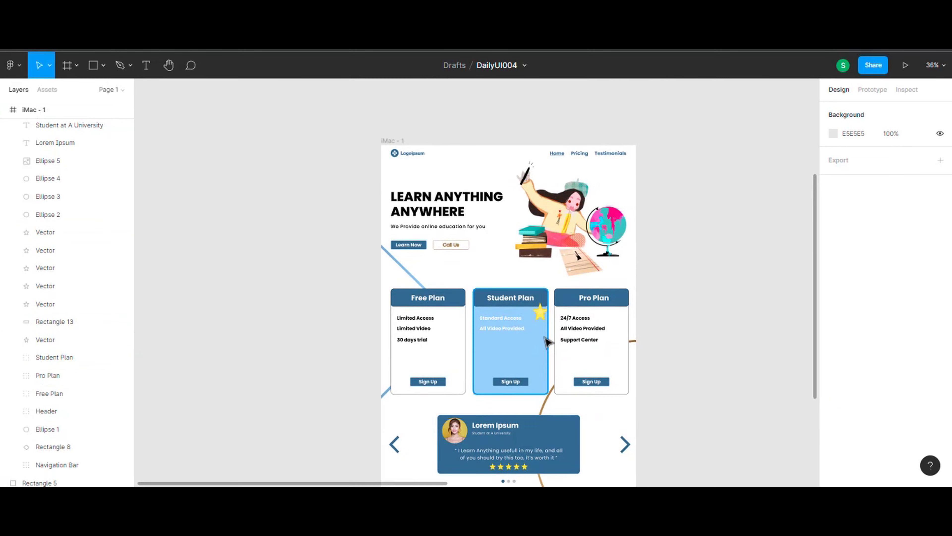
left_click(538, 291)
left_click_drag(529, 308, 529, 302)
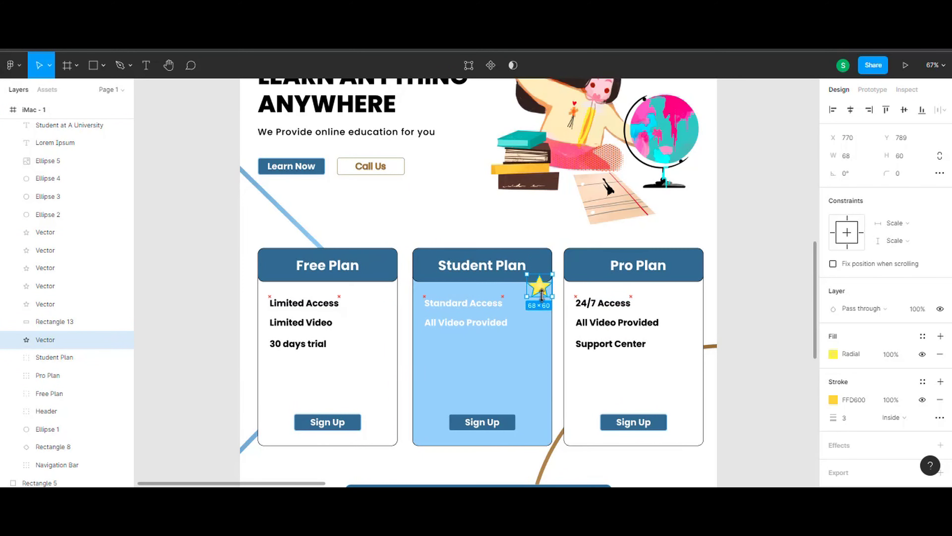
left_click_drag(545, 255, 544, 259)
left_click(751, 375)
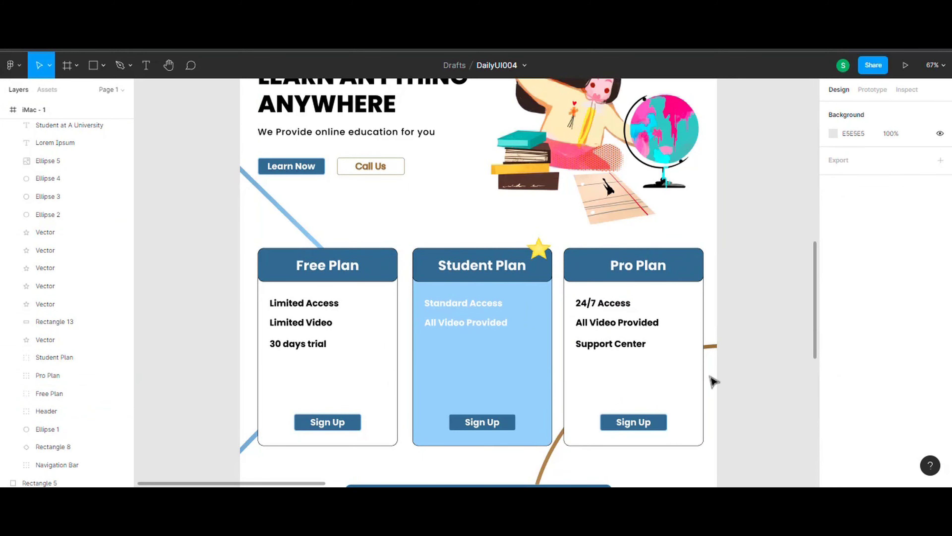
scroll(712, 381, "down", 3)
left_click_drag(713, 381, 678, 213)
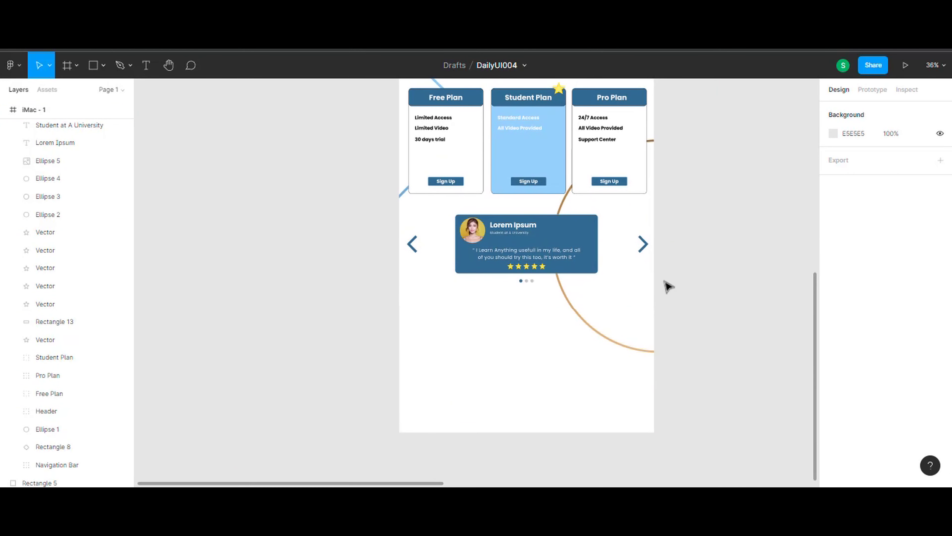
left_click(103, 65)
- Draw a grey 1196×253 rectangle below the testimonial card with corner radius 16
left_click(94, 91)
scroll(478, 308, "up", 3)
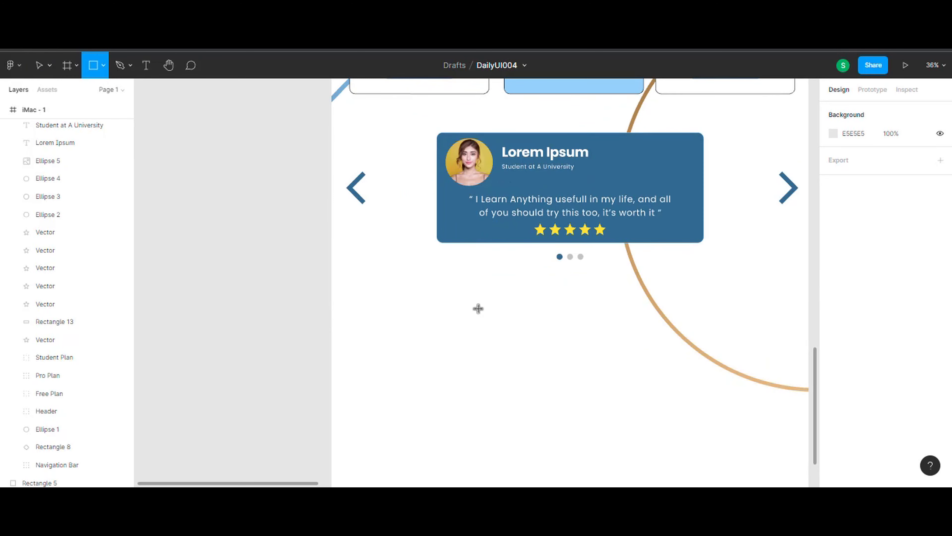
left_click_drag(354, 293, 729, 387)
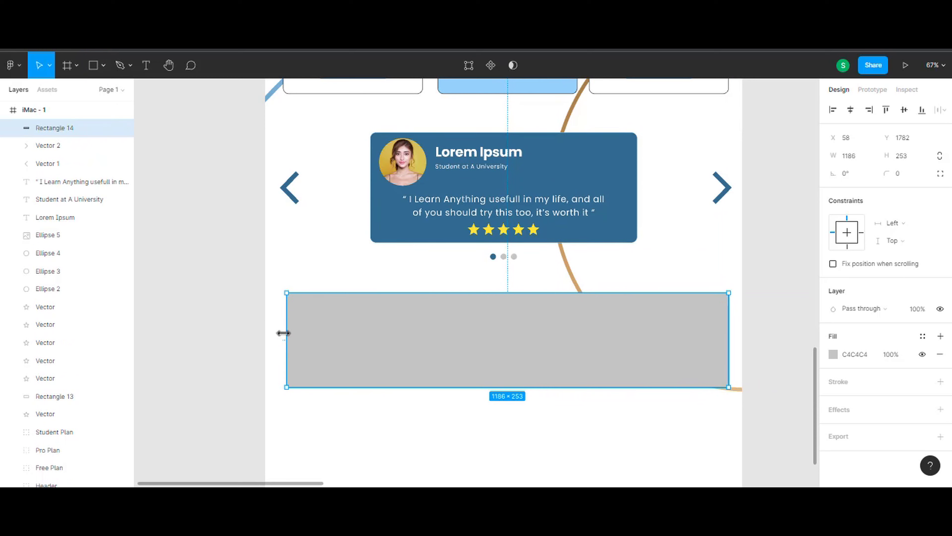
left_click_drag(283, 333, 280, 333)
left_click(800, 260)
left_click(606, 345)
scroll(769, 345, "up", 2)
left_click(770, 344)
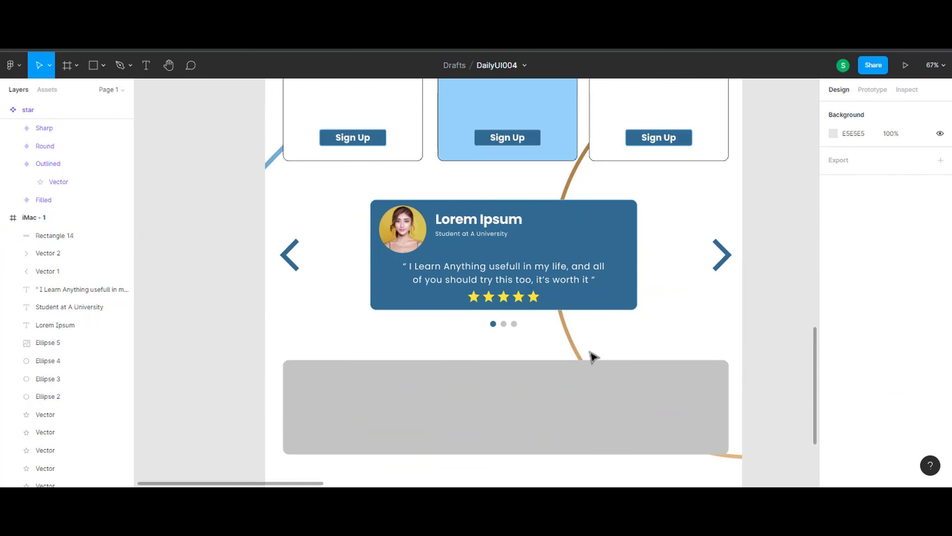
scroll(592, 357, "down", 5)
scroll(723, 340, "up", 3)
- Move the stack-of-books image onto the rectangle's left end, resized to 259×157
left_click_drag(525, 450, 283, 450)
scroll(329, 311, "down", 3)
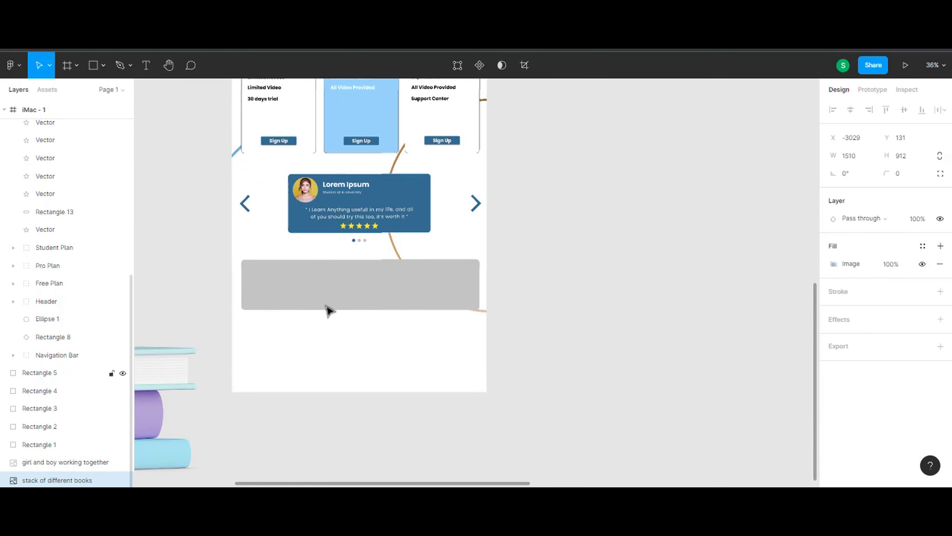
left_click_drag(168, 413, 500, 333)
left_click_drag(227, 213, 272, 249)
left_click_drag(525, 401, 327, 280)
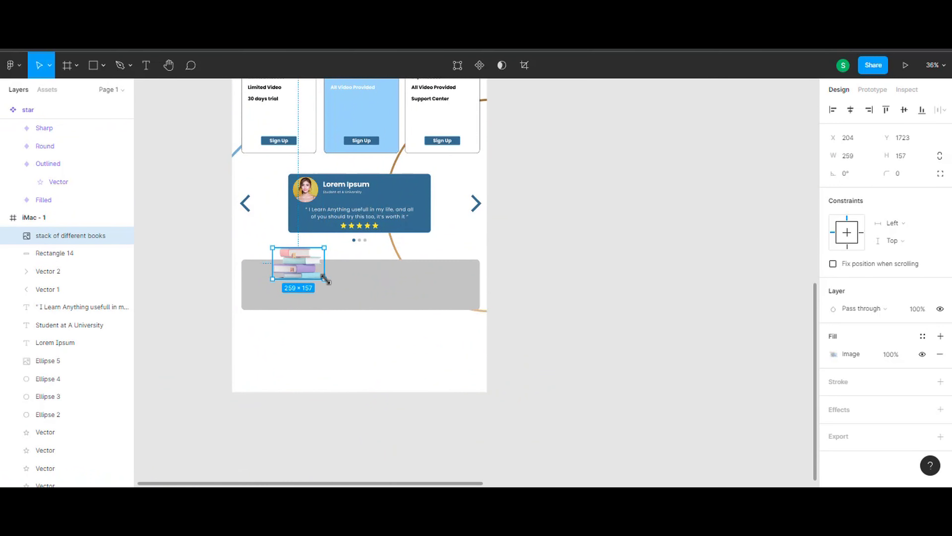
scroll(326, 280, "up", 3)
left_click(370, 268)
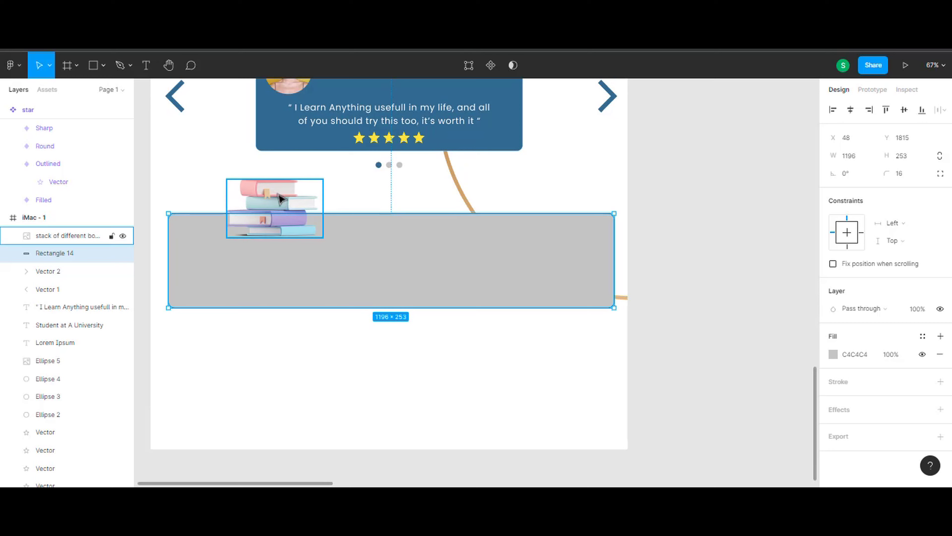
left_click_drag(280, 197, 237, 207)
left_click(375, 262)
scroll(442, 336, "up", 5)
scroll(442, 336, "down", 5)
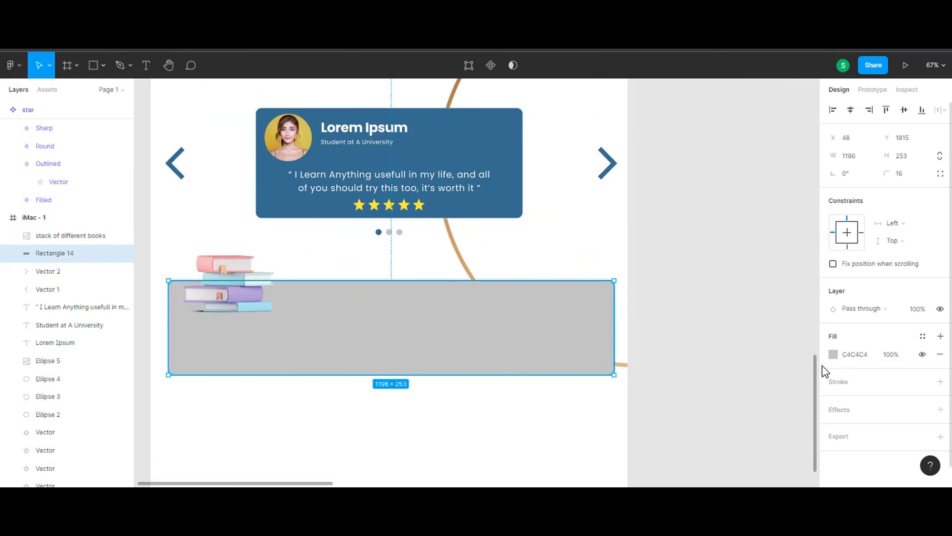
scroll(528, 370, "down", 3)
- Give the banner rectangle a white fill and a brown 916E31 stroke of weight 5
left_click(833, 355)
left_click(712, 435)
left_click(941, 382)
left_click(833, 400)
left_click(701, 363)
left_click(605, 393)
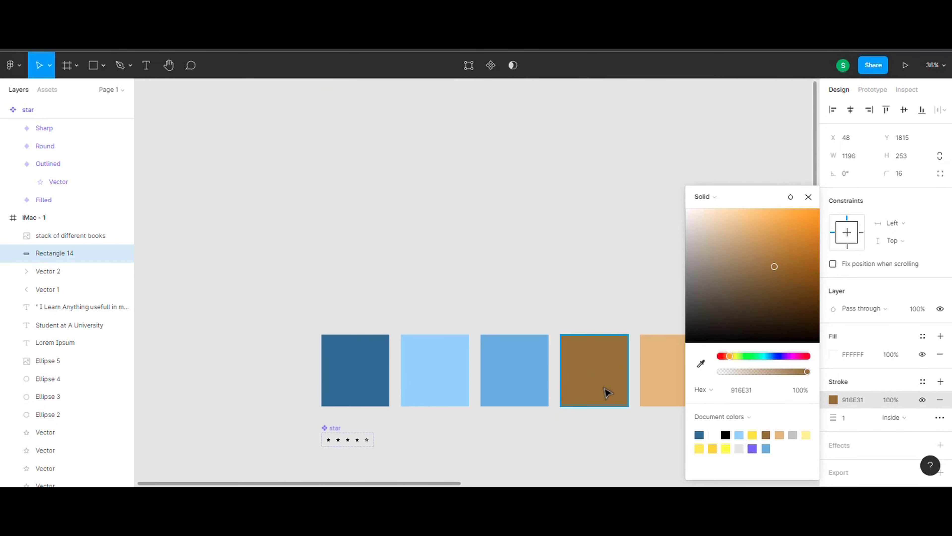
key("Escape")
scroll(464, 409, "up", 3)
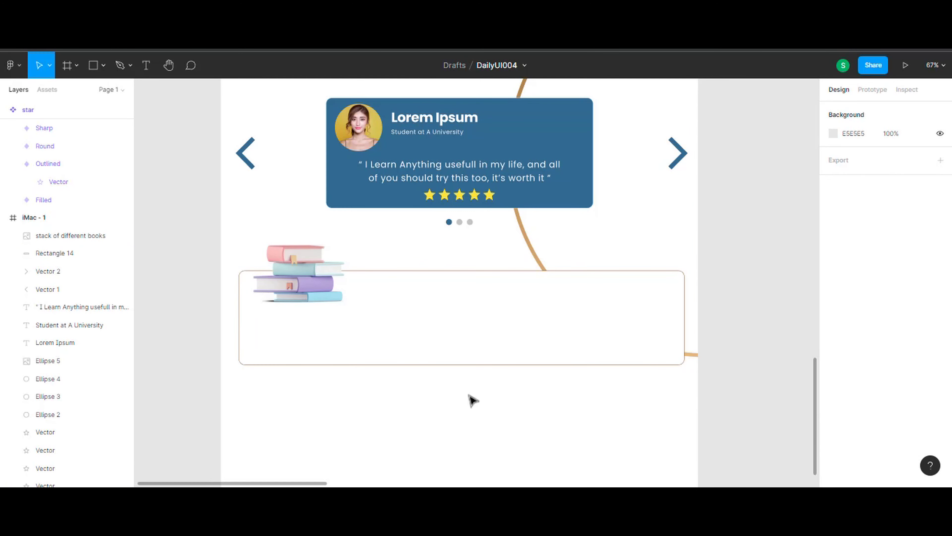
left_click(510, 340)
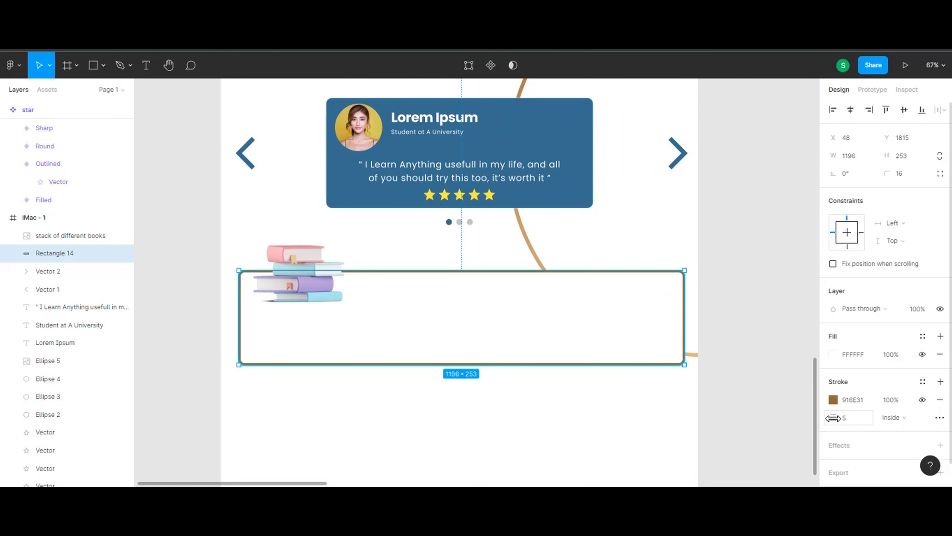
left_click(700, 416)
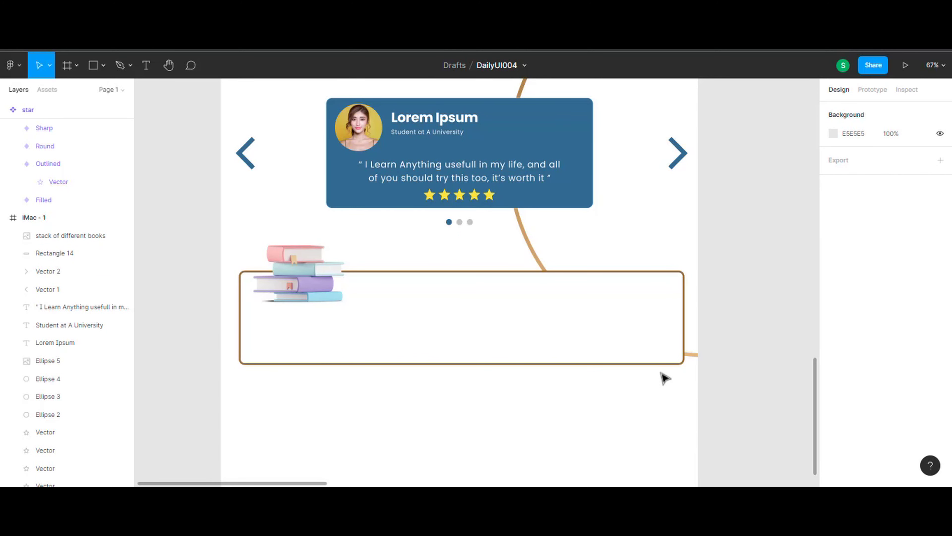
- Enlarge the books image to 334×334 and shift it to the banner's left end
left_click_drag(308, 287, 309, 324)
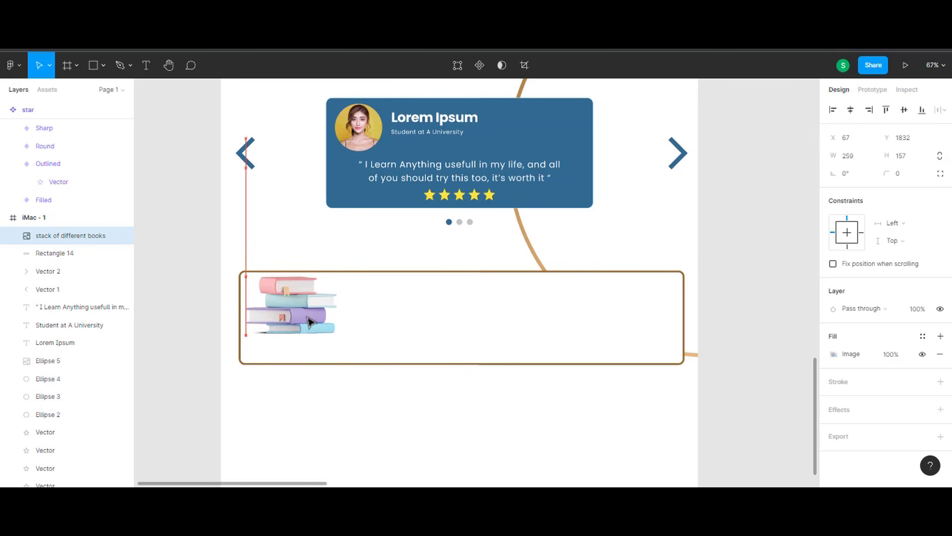
left_click_drag(254, 281, 267, 240)
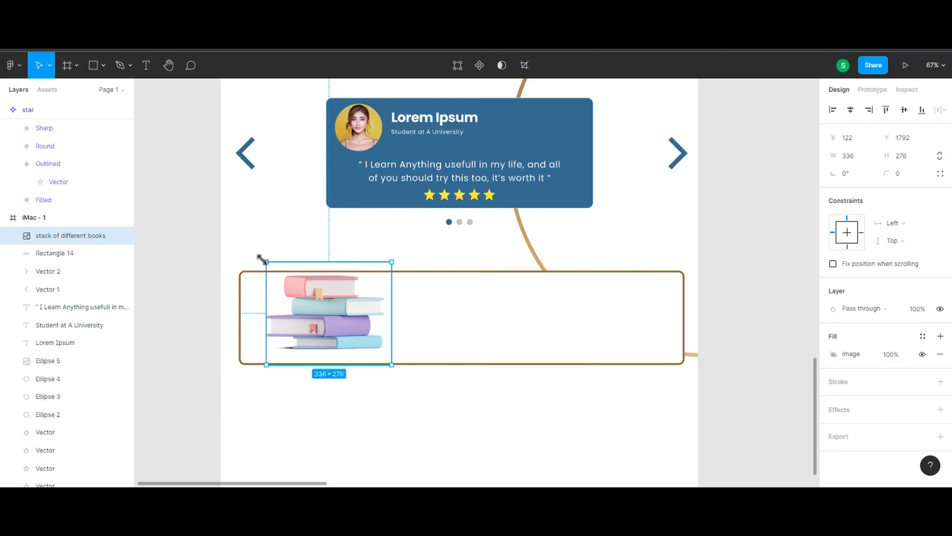
double_click(336, 305)
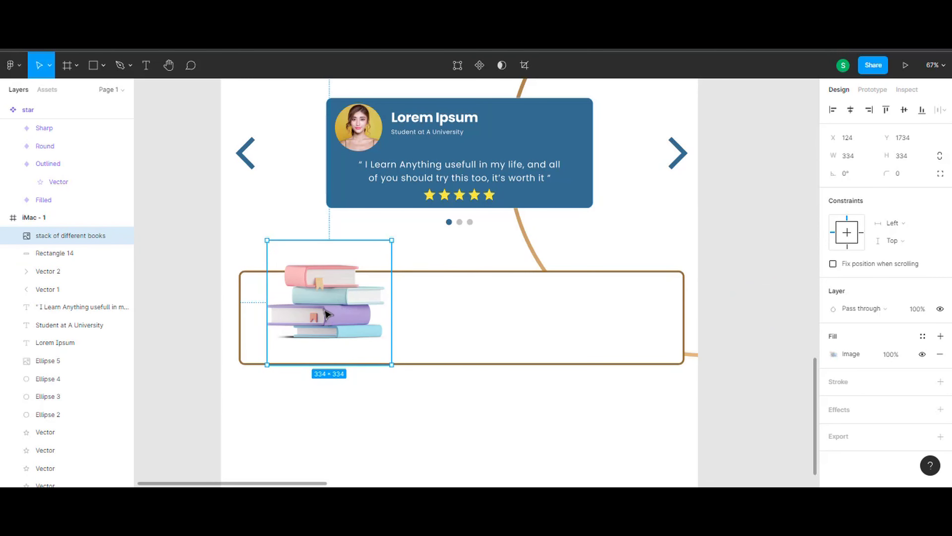
left_click_drag(326, 313, 312, 305)
left_click(523, 404)
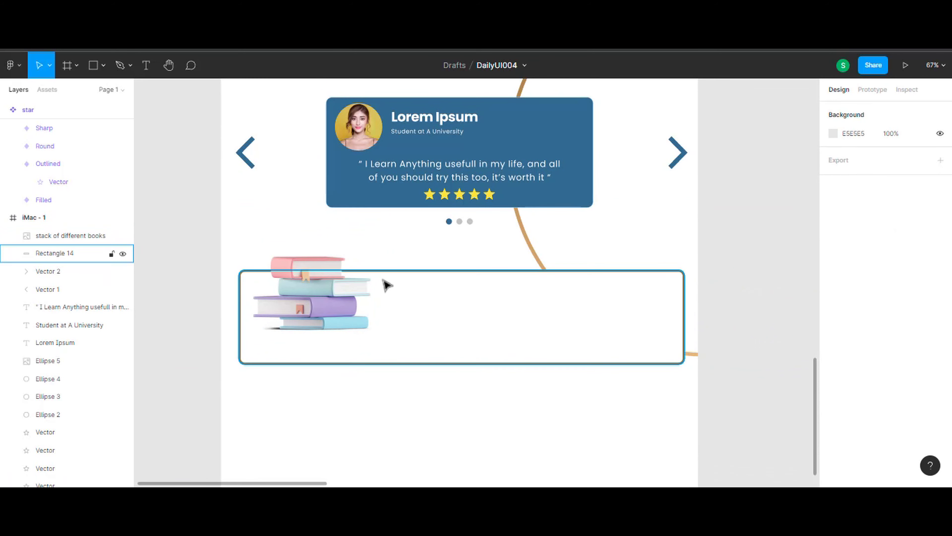
left_click(328, 308)
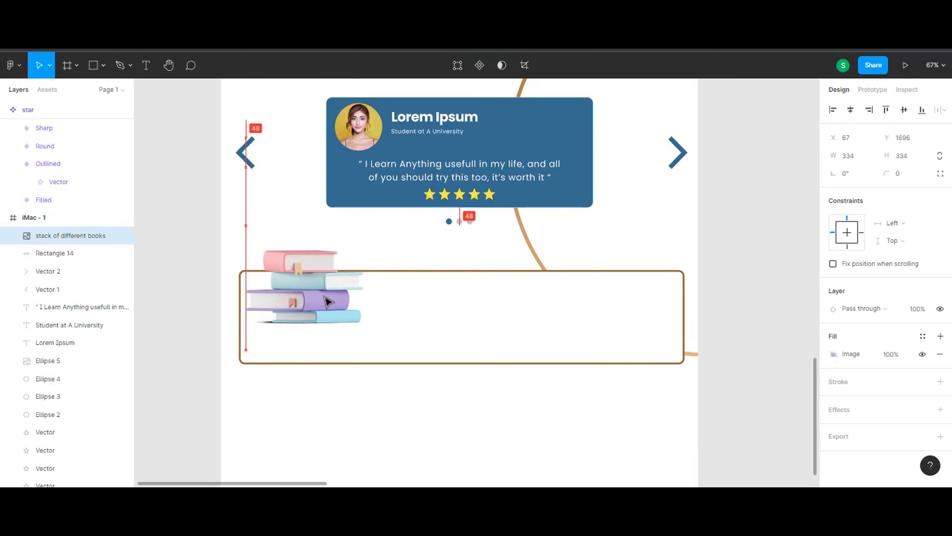
- Add the 'Ready To Join Us ?' heading in the banner in Bold, size 60
scroll(170, 171, "right", 2)
key("t")
left_click(372, 296)
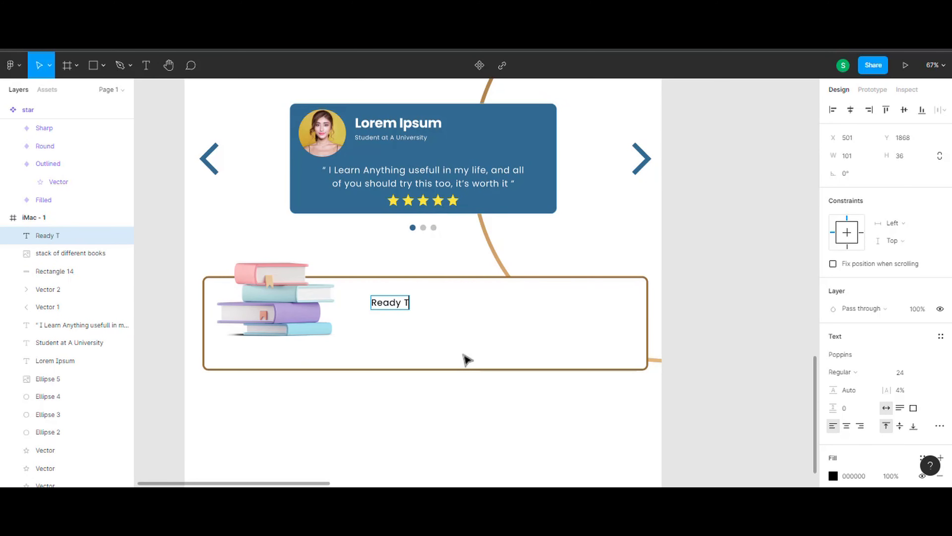
left_click(841, 372)
left_click(873, 316)
type("60")
key("Return")
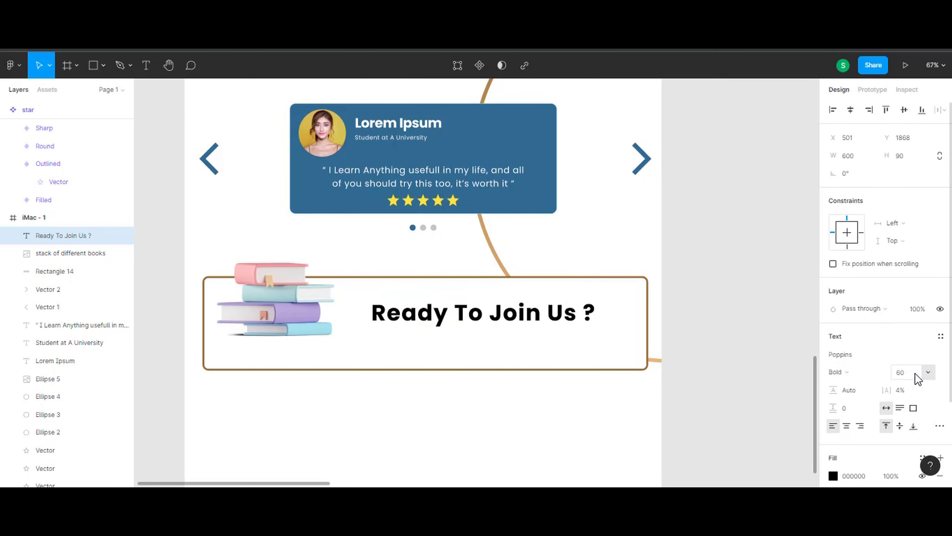
left_click_drag(535, 321, 518, 304)
scroll(450, 313, "up", 5)
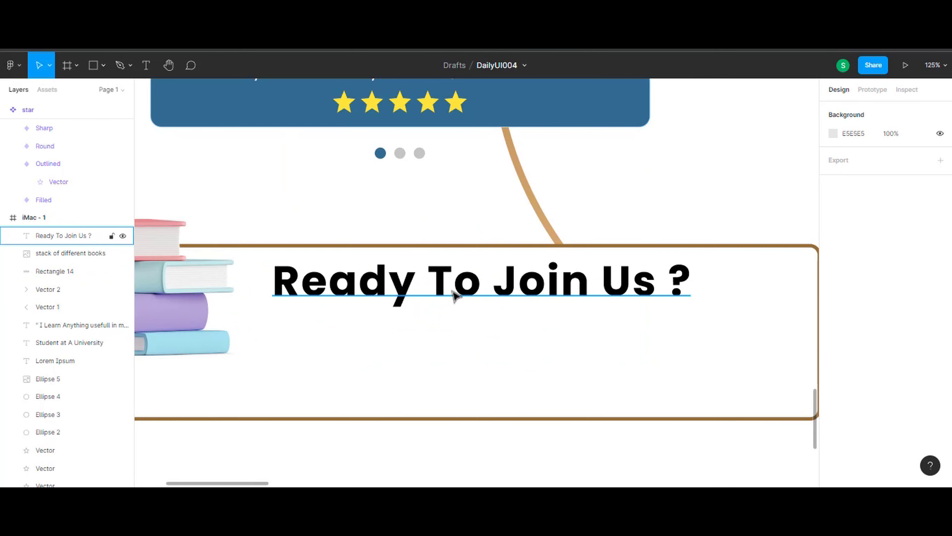
- Add the 'We have 12000+ active students in worldwide' subline in Regular 20 under the heading
key("t")
left_click(283, 330)
type("We")
key("ctrl+a")
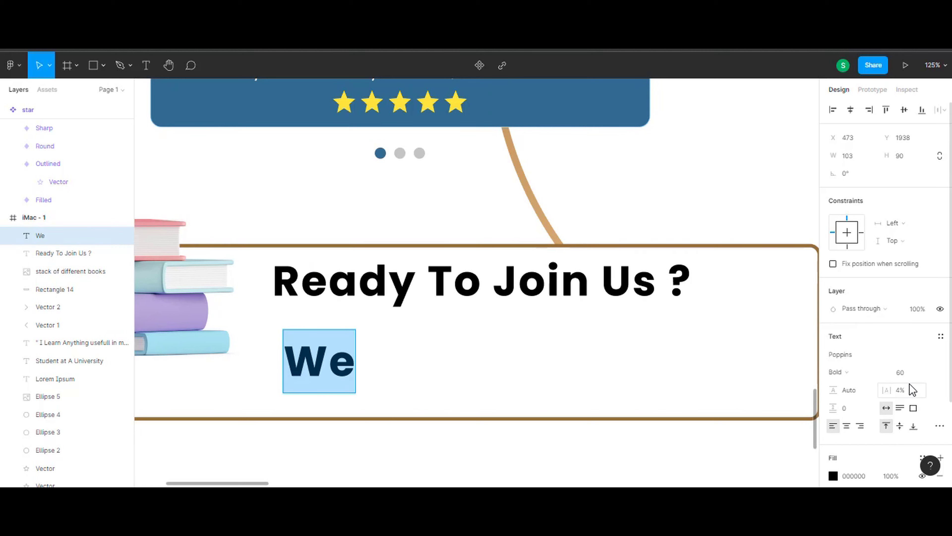
left_click(838, 371)
left_click(844, 274)
type("have 12000+ active students in worldwide")
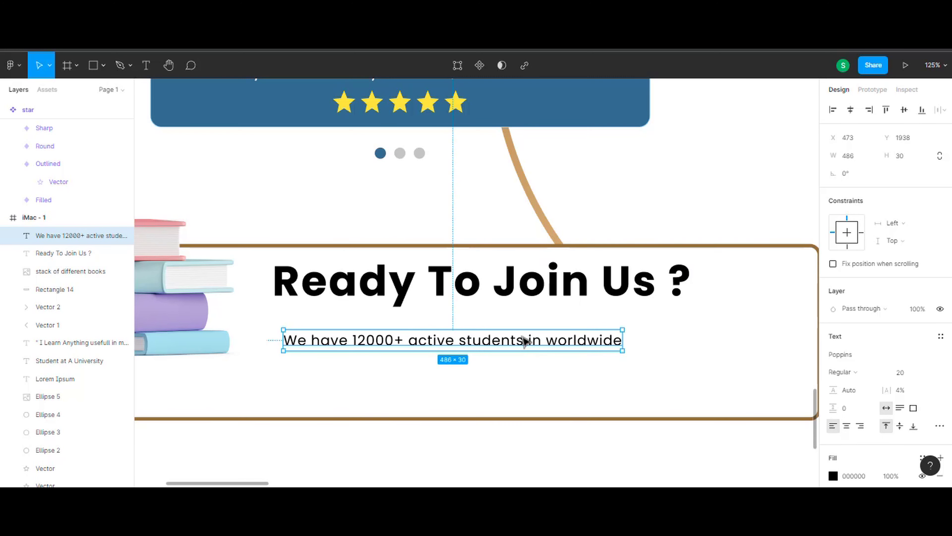
left_click_drag(524, 341, 514, 328)
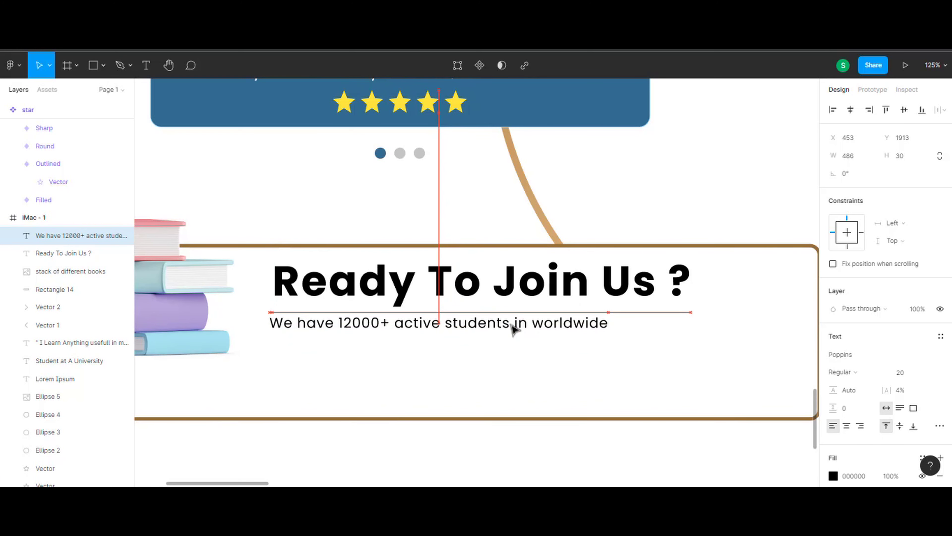
left_click_drag(497, 297, 490, 322)
left_click(480, 262)
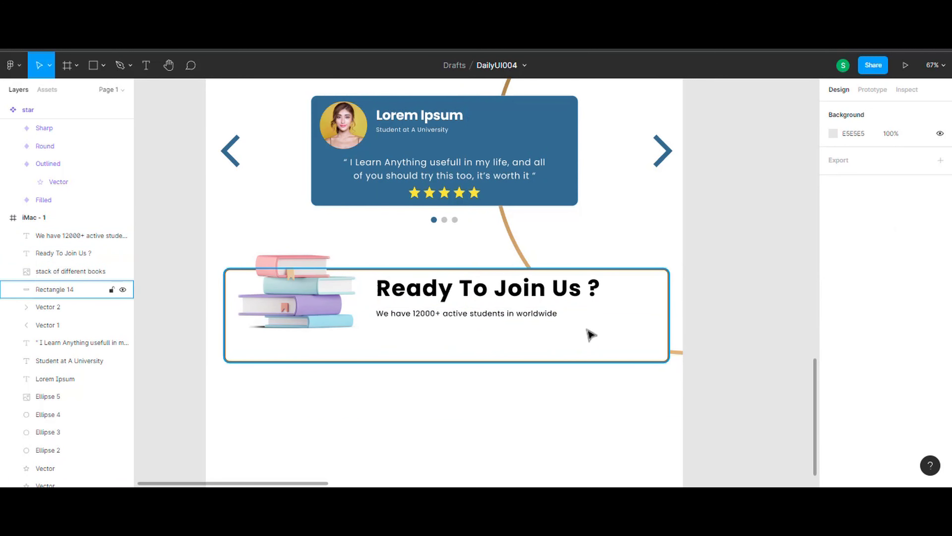
- Narrow the heading to wrap onto two lines, adjust its line spacing, and align the subline beneath
left_click(596, 289)
mouse_move(601, 289)
left_mouse_down()
mouse_move(504, 296)
mouse_move(523, 343)
mouse_move(541, 349)
left_mouse_up()
left_click(536, 314)
key("ctrl+z")
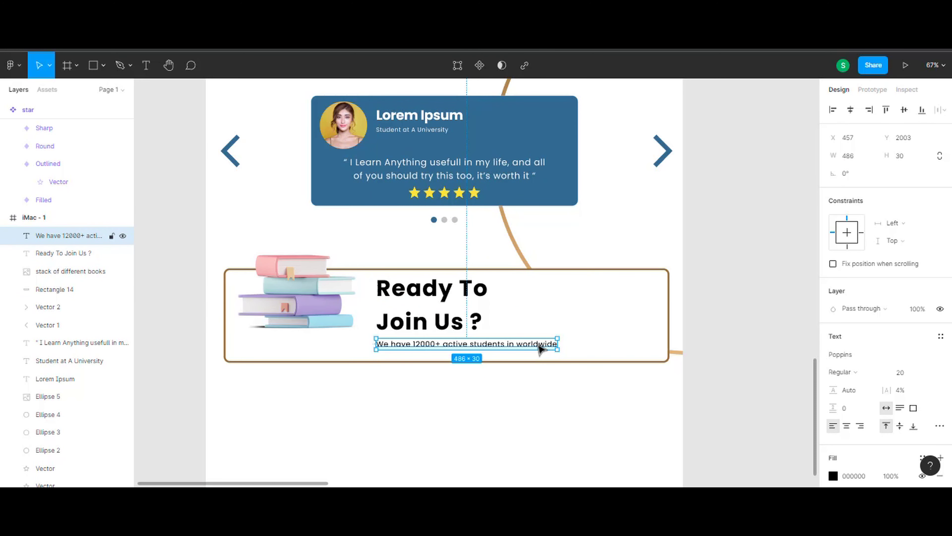
key("Tab")
left_click_drag(834, 390, 836, 390)
left_click_drag(485, 349, 485, 342)
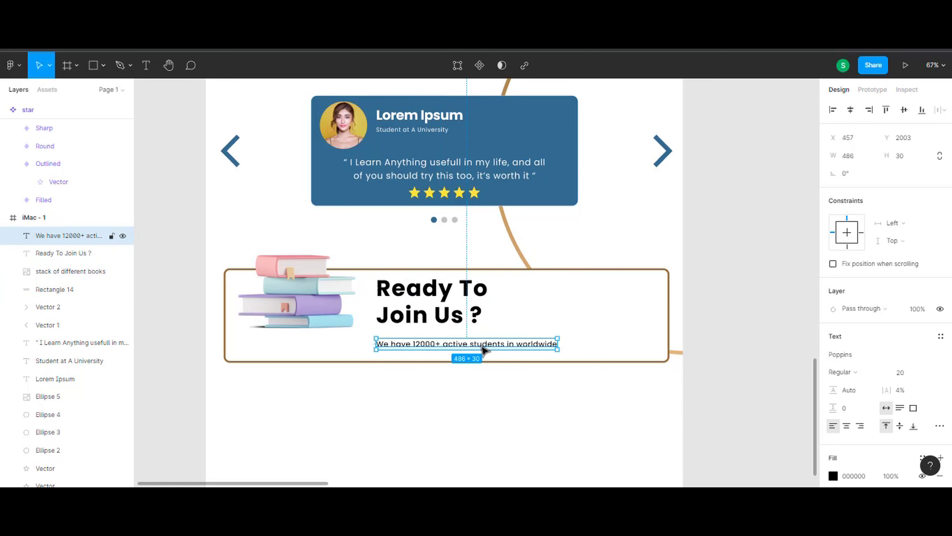
left_click(697, 360)
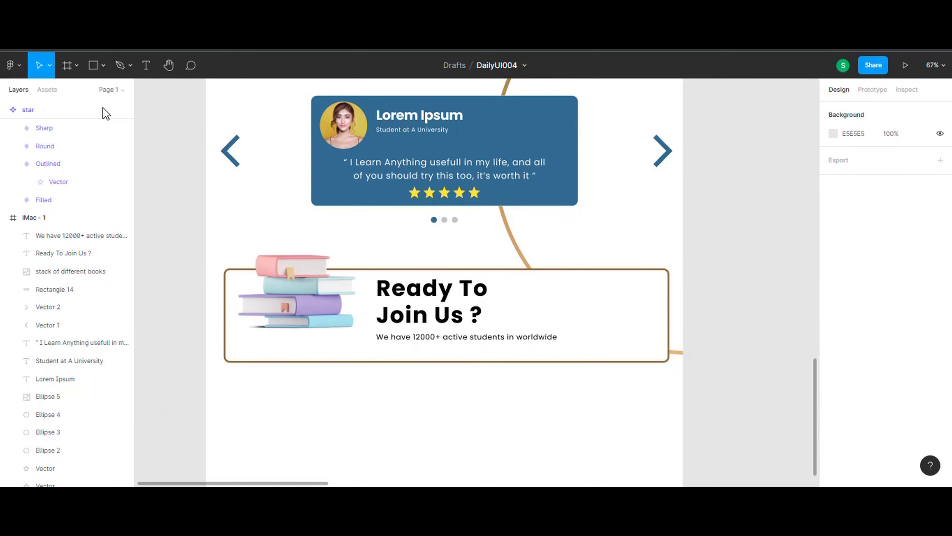
- Copy the Sign Up button from the plan cards
scroll(427, 307, "up", 7)
left_click(427, 308)
key("ctrl+c")
scroll(427, 308, "down", 8)
- Paste the copied button at the banner's right end and relabel it 'Join Now'
scroll(525, 263, "up", 3)
key("ctrl+v")
left_click_drag(487, 285, 642, 295)
double_click(633, 294)
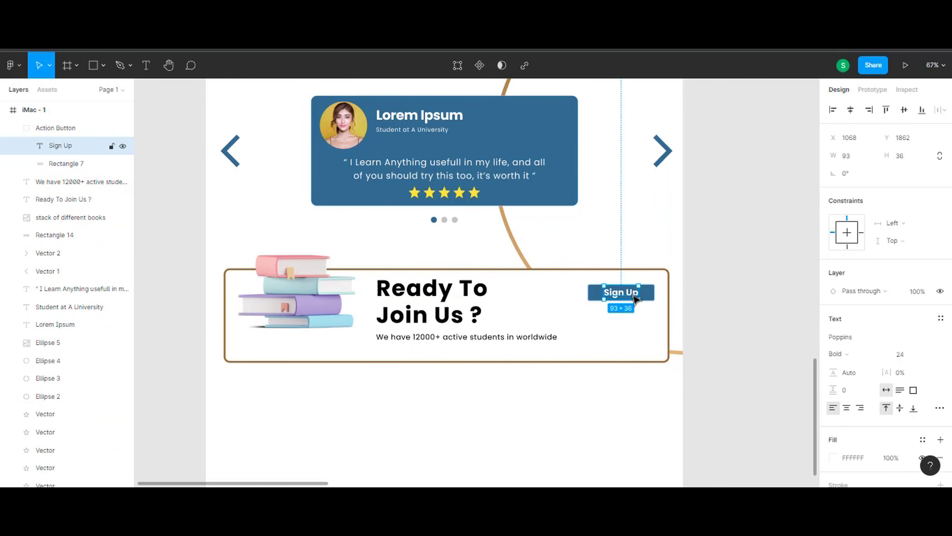
type("Join Now")
key("Escape")
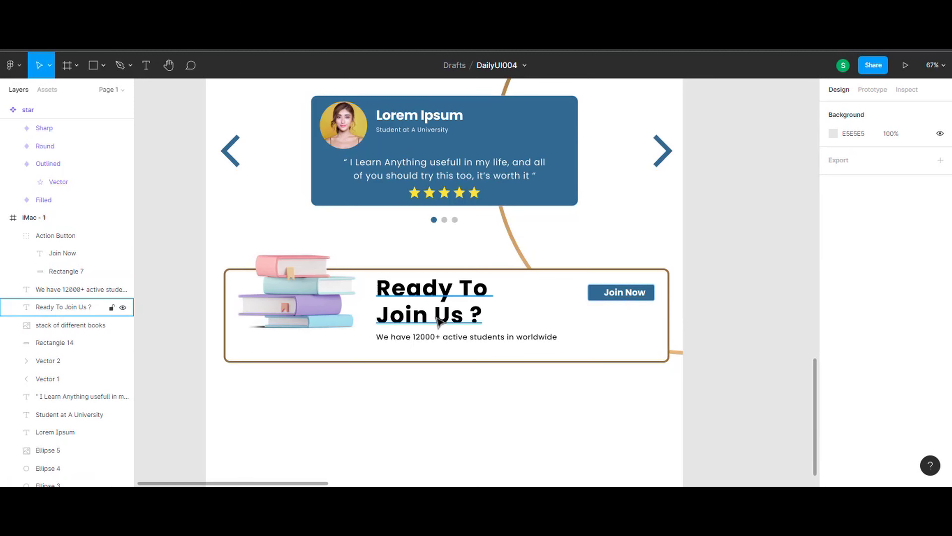
left_click(623, 296)
left_click(685, 346)
scroll(514, 291, "up", 3)
double_click(493, 244)
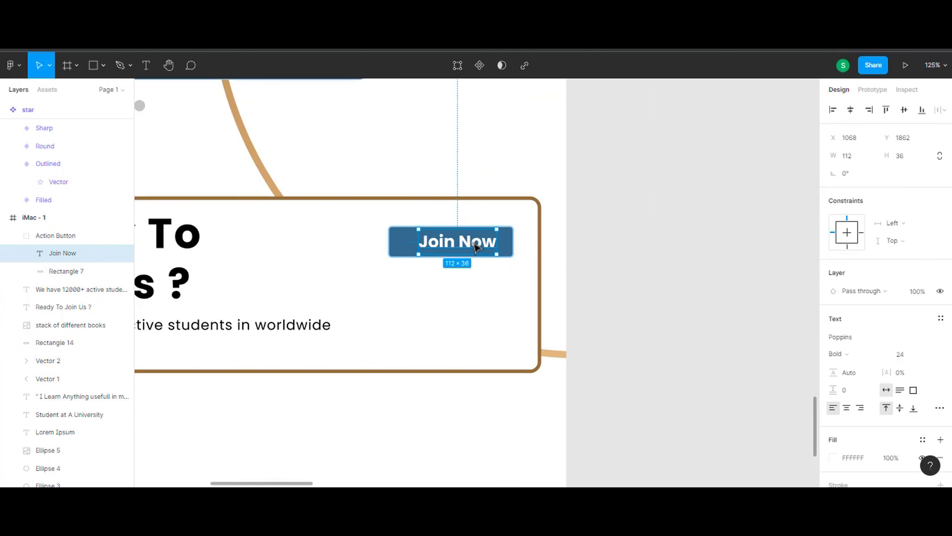
left_click(642, 308)
scroll(642, 309, "down", 3)
left_click(550, 274)
- Rename the hero Call Us group to 'Secondary Button' and paste a copy below Join Now
scroll(340, 300, "up", 10)
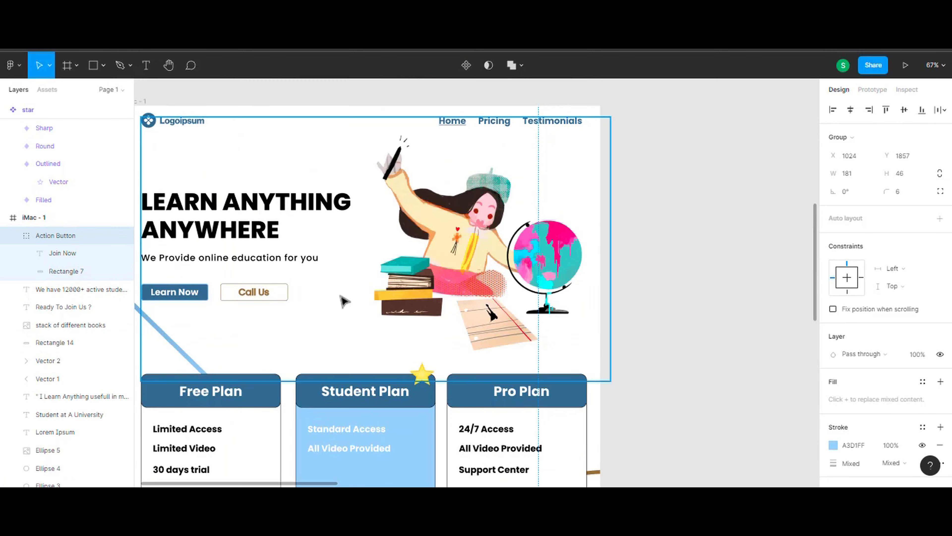
left_click(282, 297)
type("Secondary B")
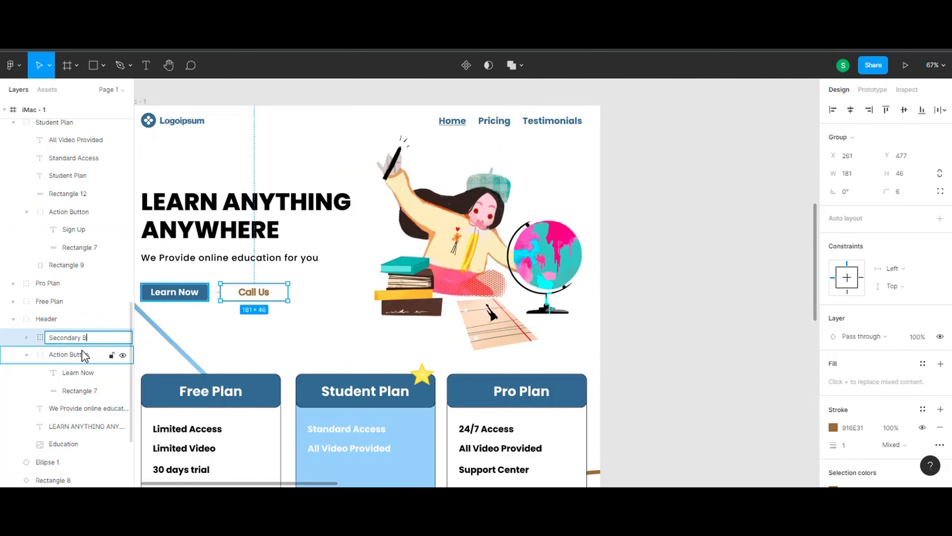
type("utton")
key("Return")
double_click(254, 292)
key("Escape")
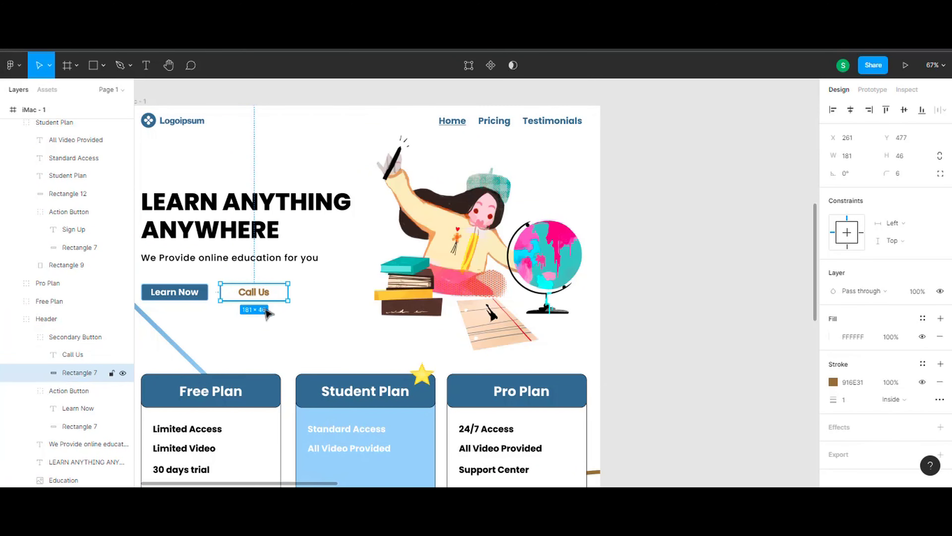
scroll(542, 442, "down", 10)
key("ctrl+v")
left_click_drag(478, 413, 561, 395)
left_click(421, 389)
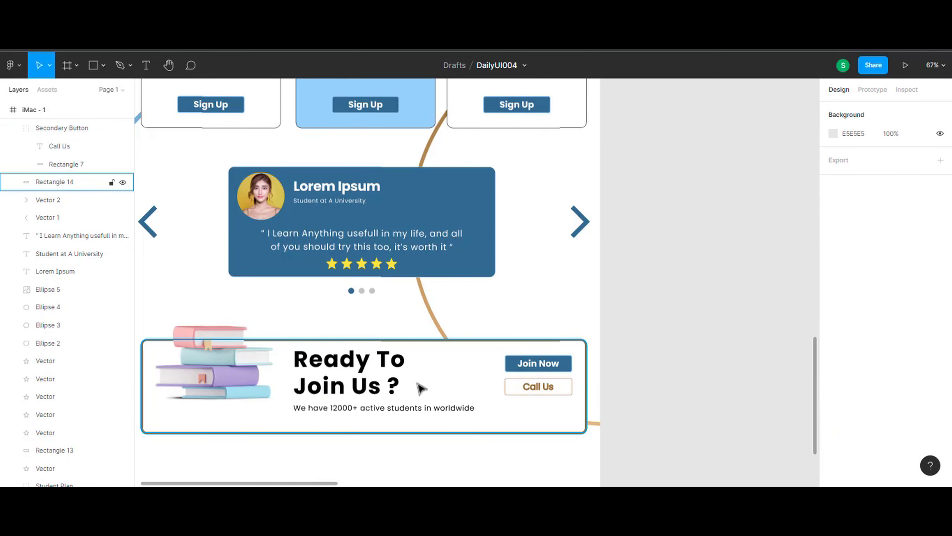
- Make the 'Ready To Join Us ?' heading brown
left_click(349, 373)
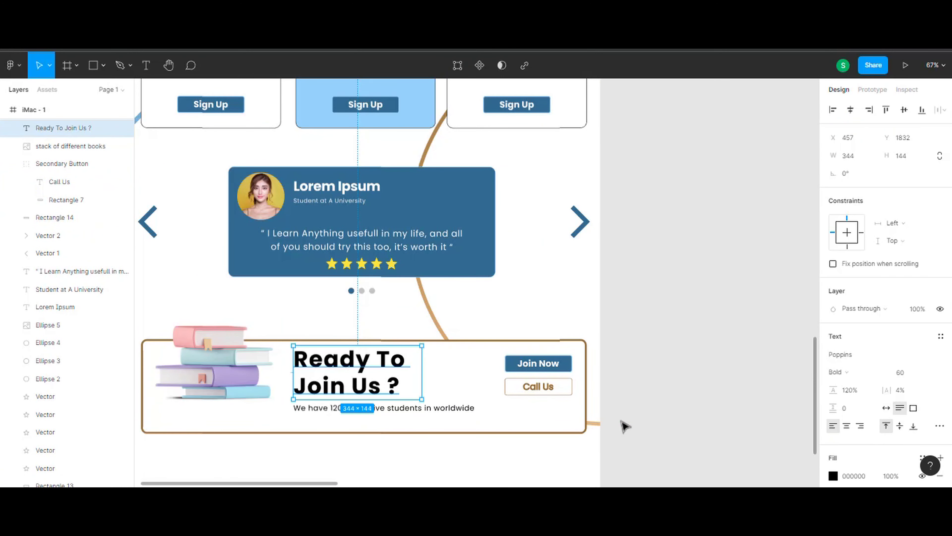
scroll(714, 394, "up", 15)
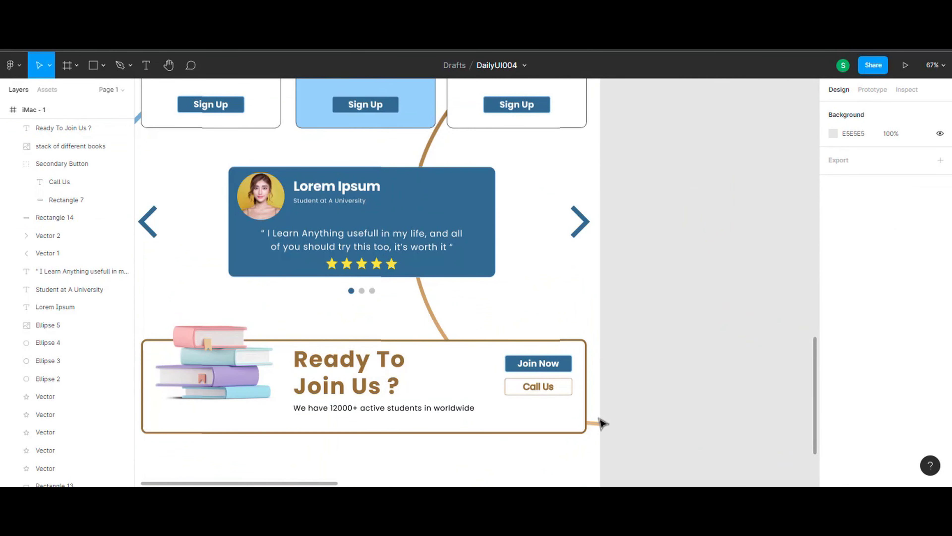
left_click(231, 390)
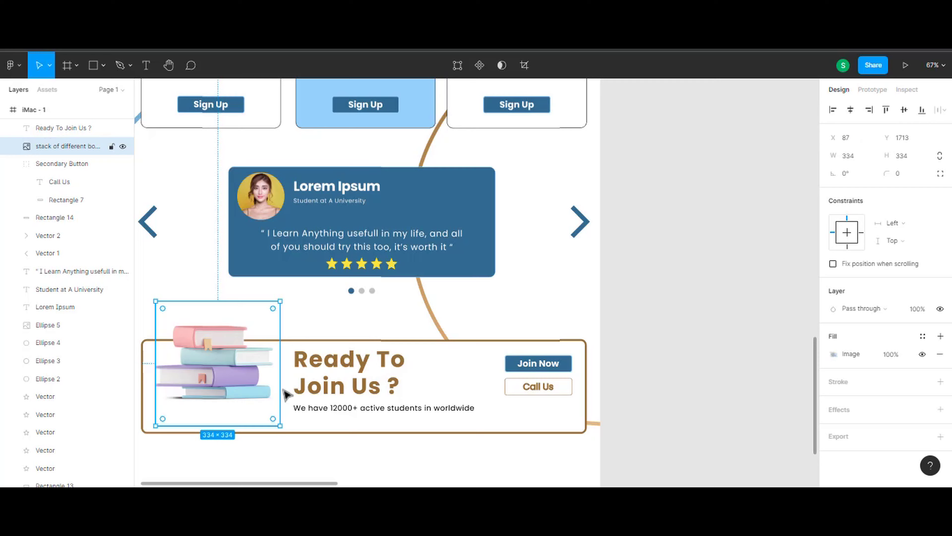
left_click(693, 434)
scroll(693, 435, "up", 15)
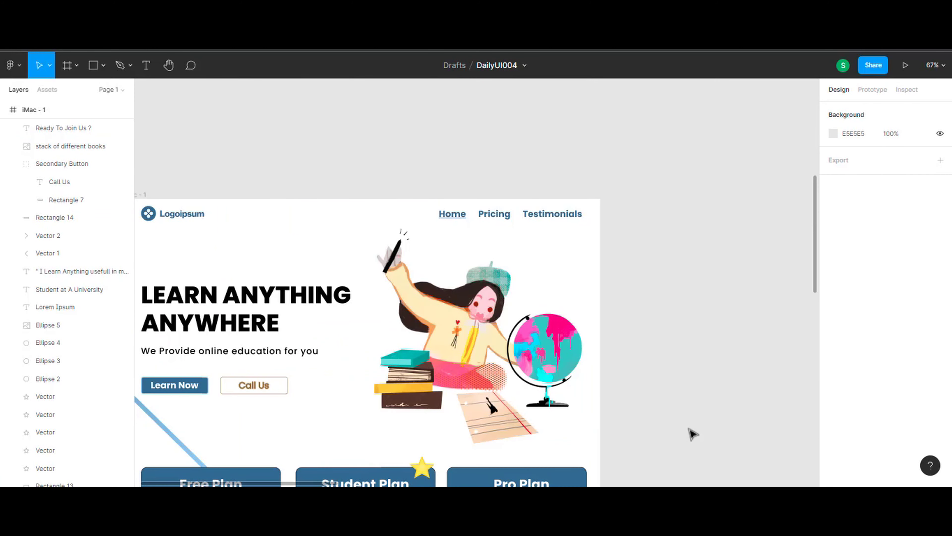
- Select the testimonial card, its photo and texts, the carousel dots and both arrows
scroll(693, 434, "down", 15)
scroll(683, 431, "down", 3)
scroll(682, 431, "down", 5, "ctrl")
scroll(510, 366, "up", 5, "ctrl")
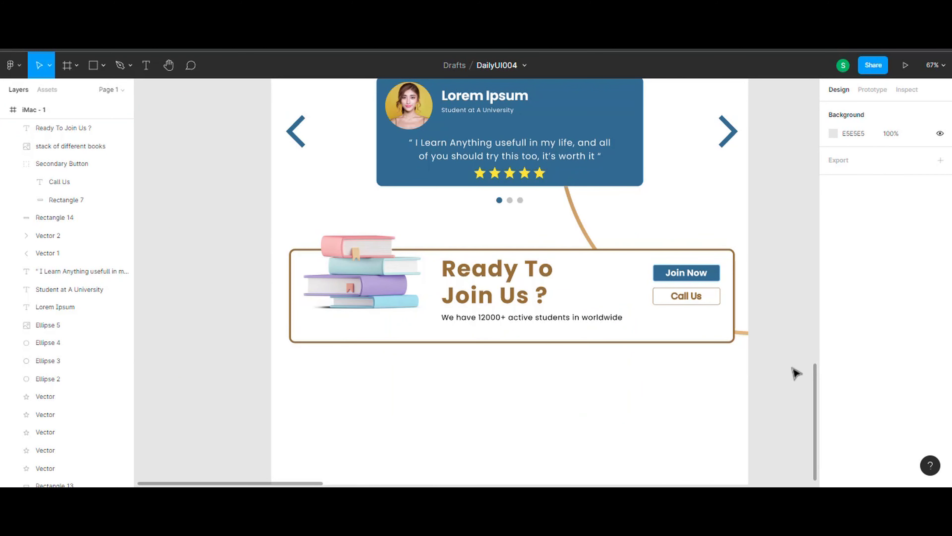
scroll(549, 406, "up", 1)
scroll(553, 413, "down", 4)
scroll(523, 430, "up", 2)
scroll(528, 427, "up", 15)
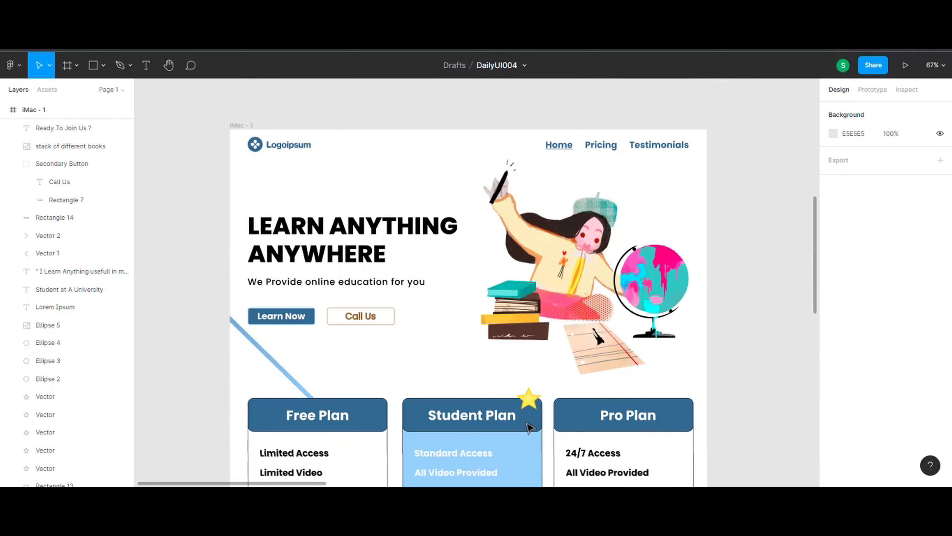
scroll(528, 427, "up", 3)
scroll(583, 206, "up", 3, "ctrl")
scroll(481, 397, "down", 10)
scroll(478, 390, "down", 6, "ctrl")
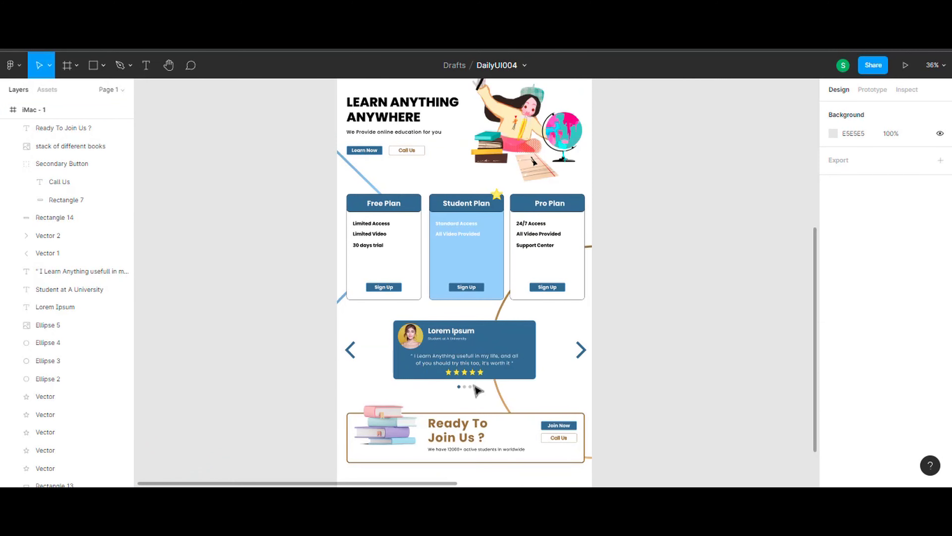
scroll(479, 390, "up", 5, "ctrl")
left_click(446, 322)
left_click(442, 221, "shift")
left_click(680, 340, "shift")
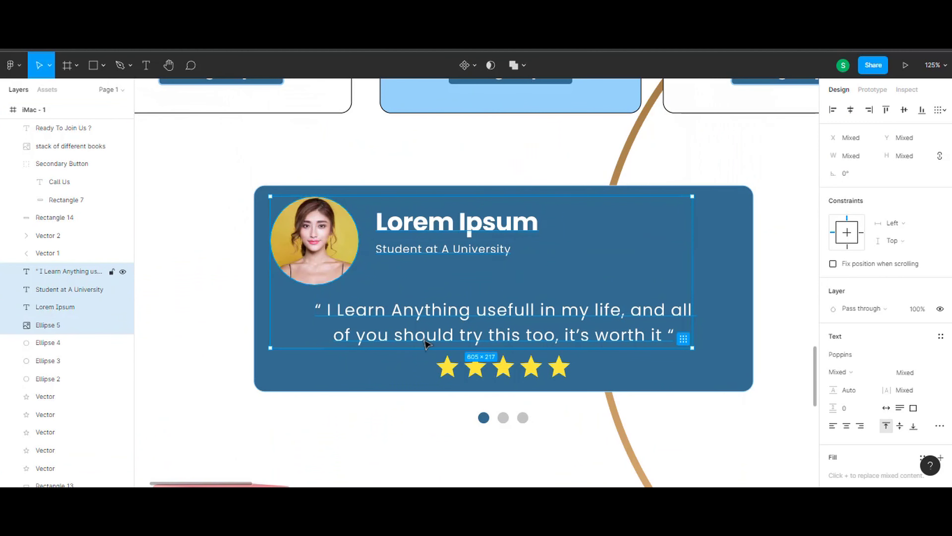
left_click(483, 418, "shift")
scroll(484, 420, "down", 3, "ctrl")
left_click(261, 357, "shift")
left_click(693, 357, "shift")
- Group the selected pieces and name the group 'Testimonials'
key("ctrl+g")
double_click(61, 130)
type("Testimonials")
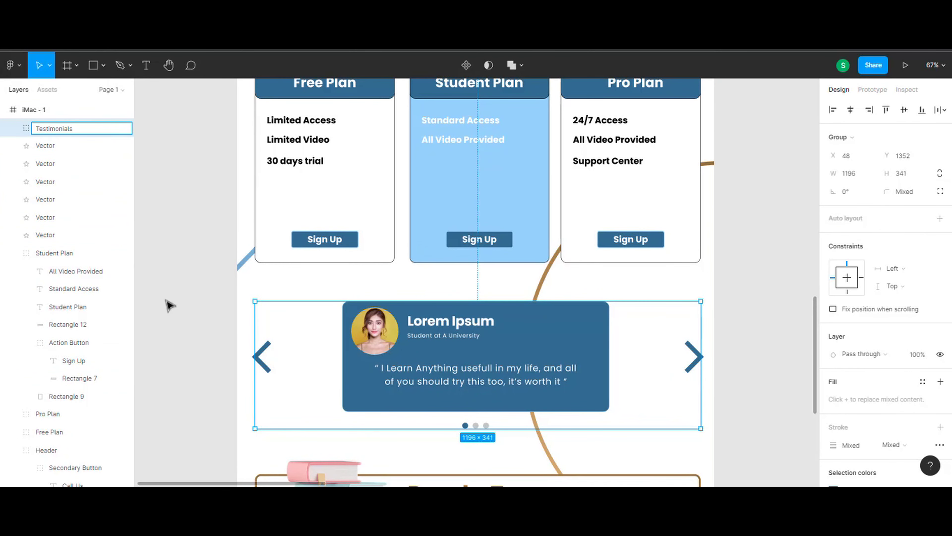
left_click(169, 306)
- Move the five rating star vectors into the Testimonials group in Layers
scroll(446, 367, "down", 4)
scroll(445, 370, "down", 3, "ctrl")
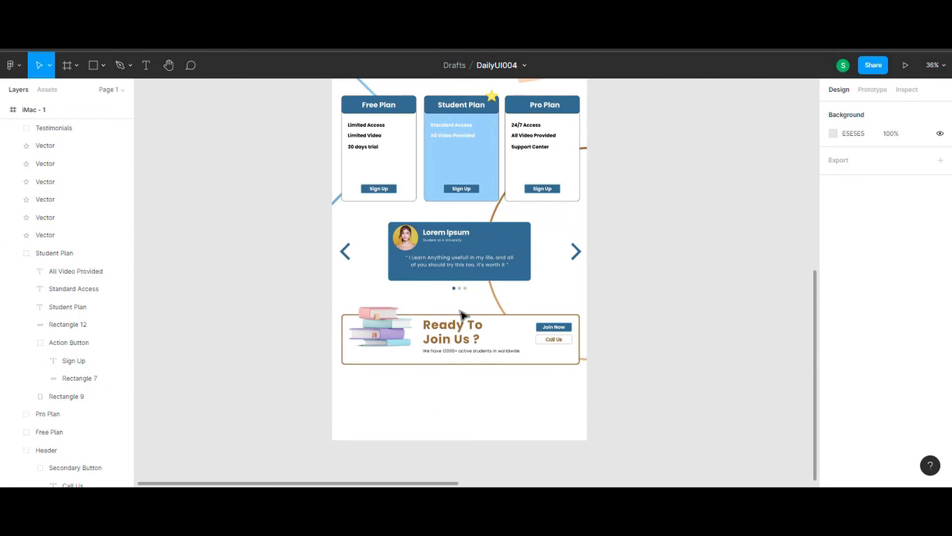
left_click(45, 145)
left_click(45, 163, "shift")
left_click(45, 182, "shift")
left_click(45, 199, "shift")
left_click(45, 217, "shift")
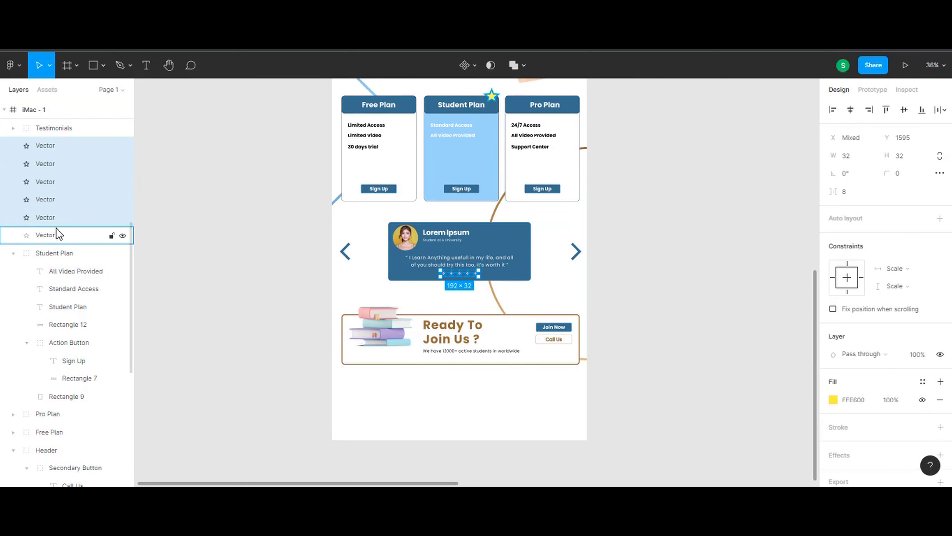
left_click_drag(51, 127, 52, 131)
left_click(259, 315)
scroll(714, 345, "down", 3)
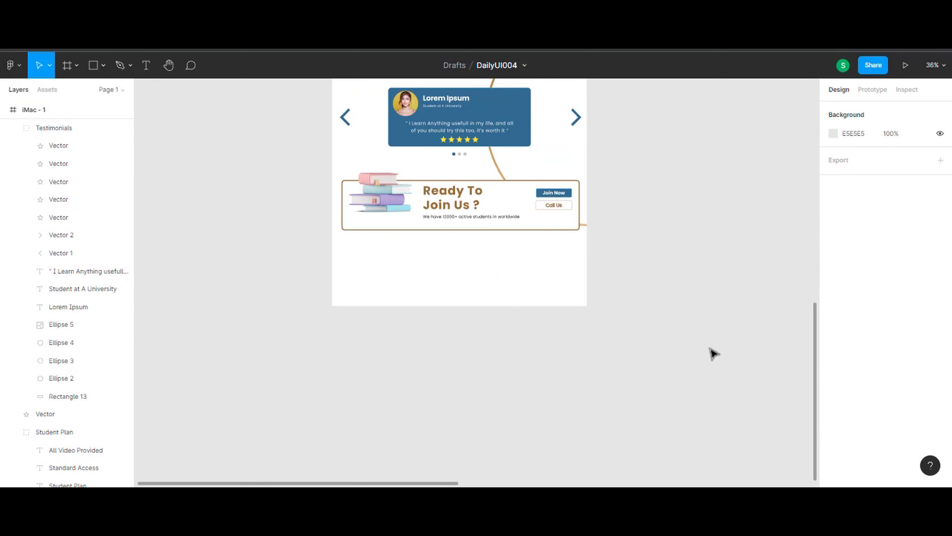
scroll(627, 300, "up", 3)
scroll(627, 300, "up", 3)
scroll(629, 300, "down", 4)
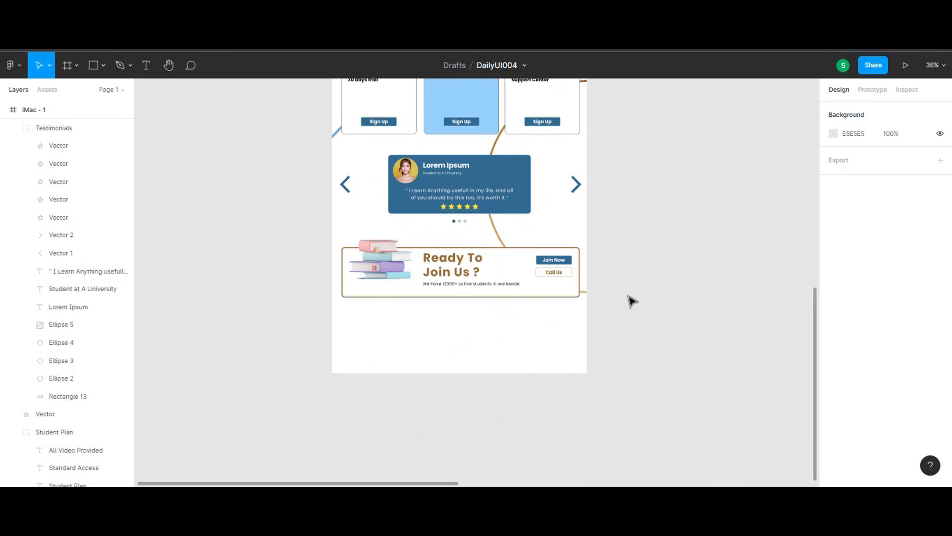
scroll(632, 301, "up", 6)
scroll(599, 223, "up", 5, "ctrl")
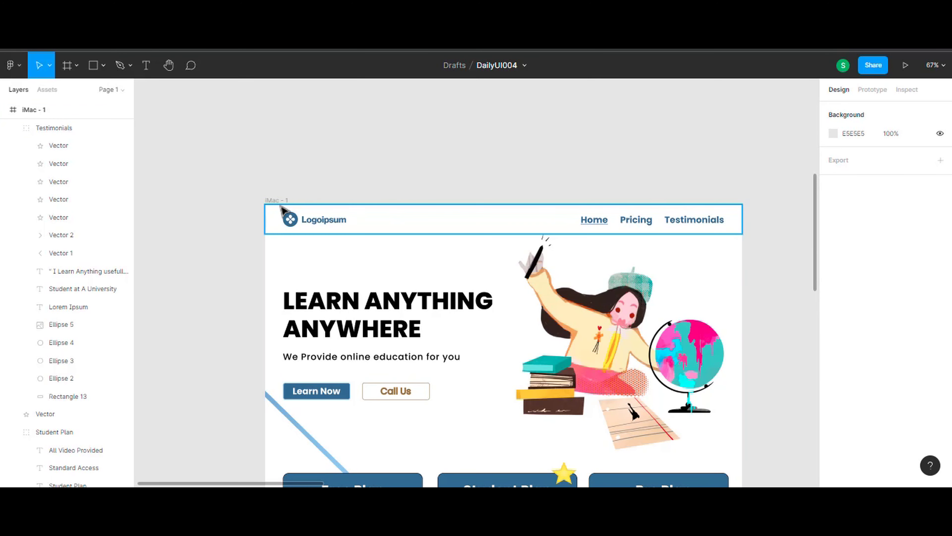
- Fill the navigation bar's Rectangle 6 background with a dark blue sampled by eyedropper
left_click(600, 224)
left_click(833, 472)
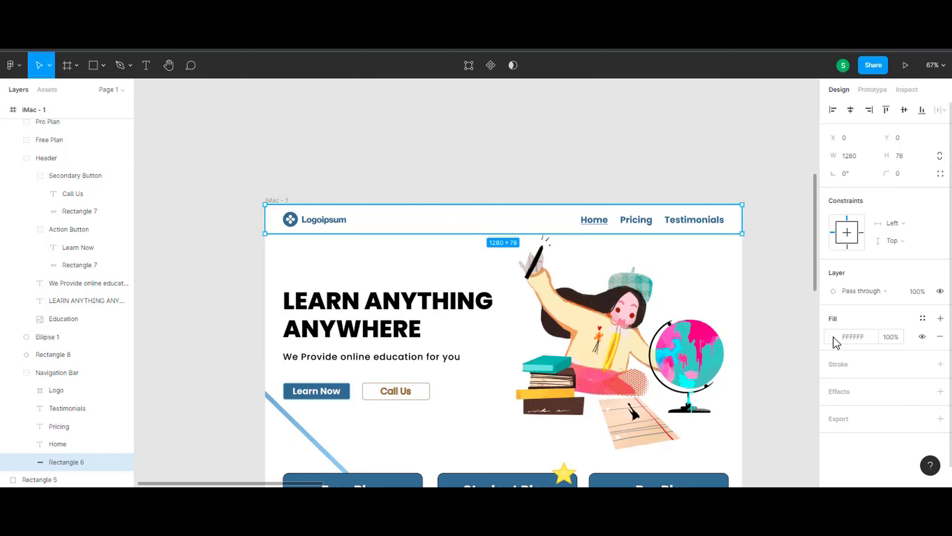
left_click(833, 336)
left_click(702, 364)
left_click(476, 244)
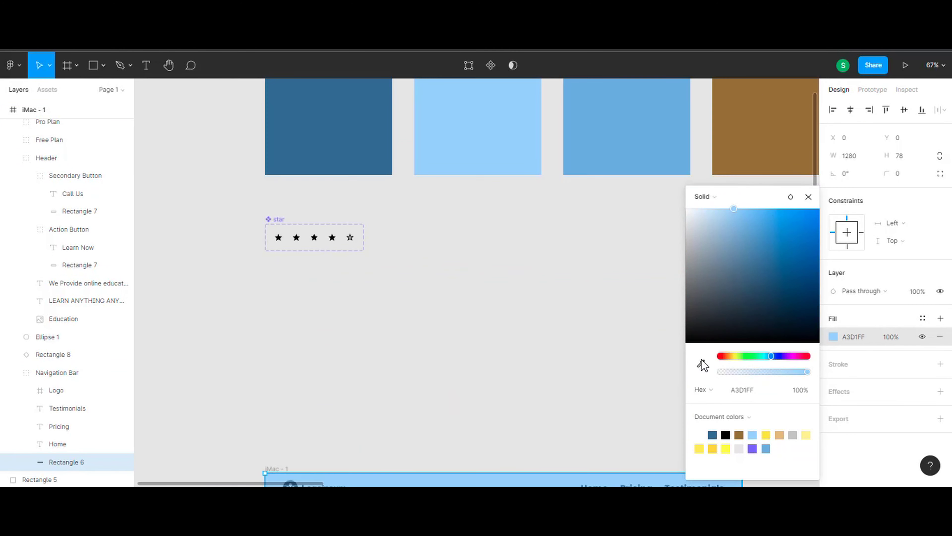
left_click(712, 435)
left_click(472, 324)
- Set the Logo's fill colour to white
scroll(472, 324, "down", 3)
scroll(472, 323, "down", 2)
left_click(304, 293)
scroll(881, 300, "down", 5)
left_click(833, 391)
left_click(729, 251)
left_click(626, 294)
- Make the Home, Pricing and Testimonials link text white
left_click(61, 413)
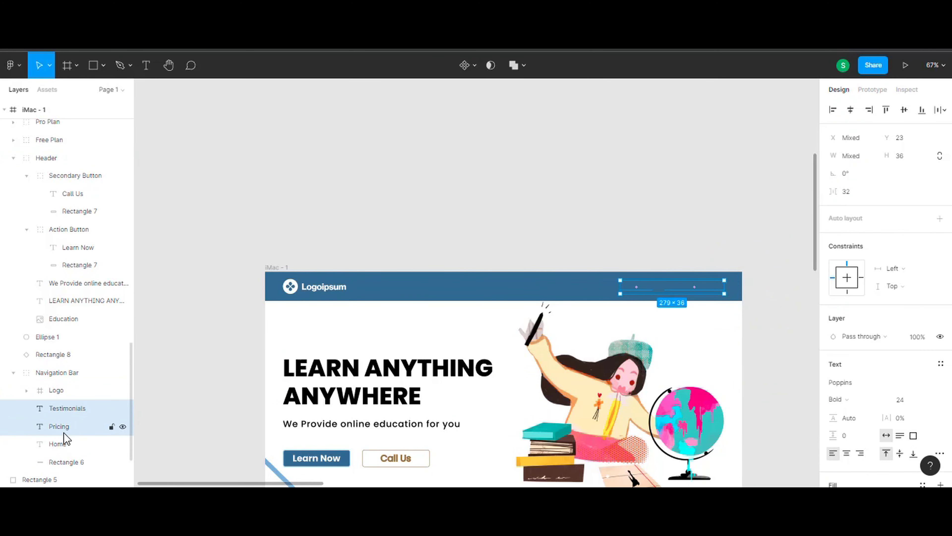
left_click(58, 444, "shift")
left_click(833, 363)
left_click_drag(746, 271, 688, 210)
key("Escape")
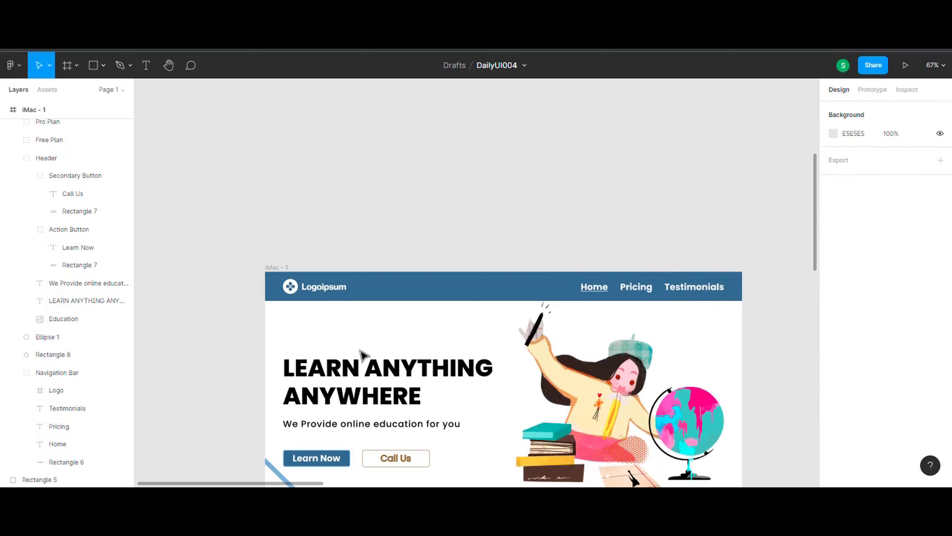
- Draw a rectangle footer band across the bottom of the page frame
scroll(792, 345, "down", 5)
scroll(774, 372, "down", 5)
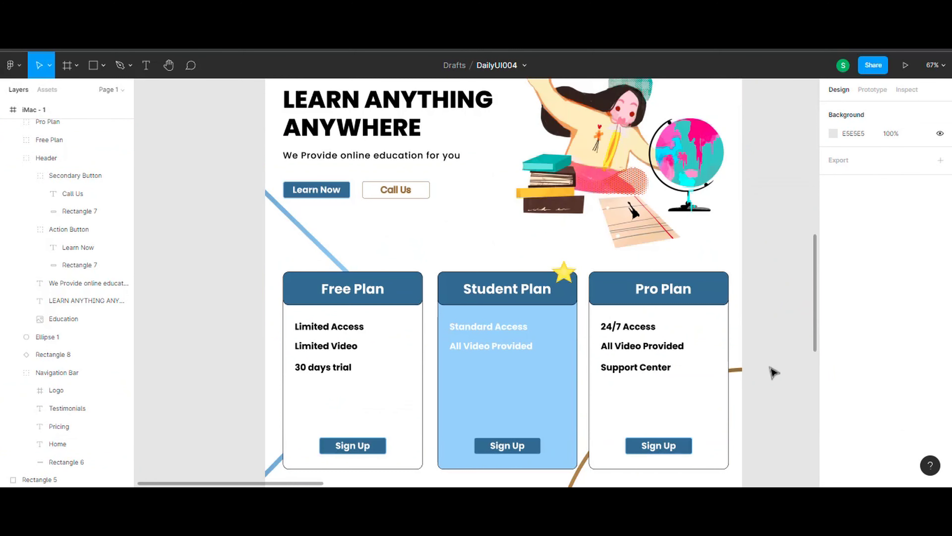
scroll(776, 368, "down", 8)
scroll(775, 367, "down", 12)
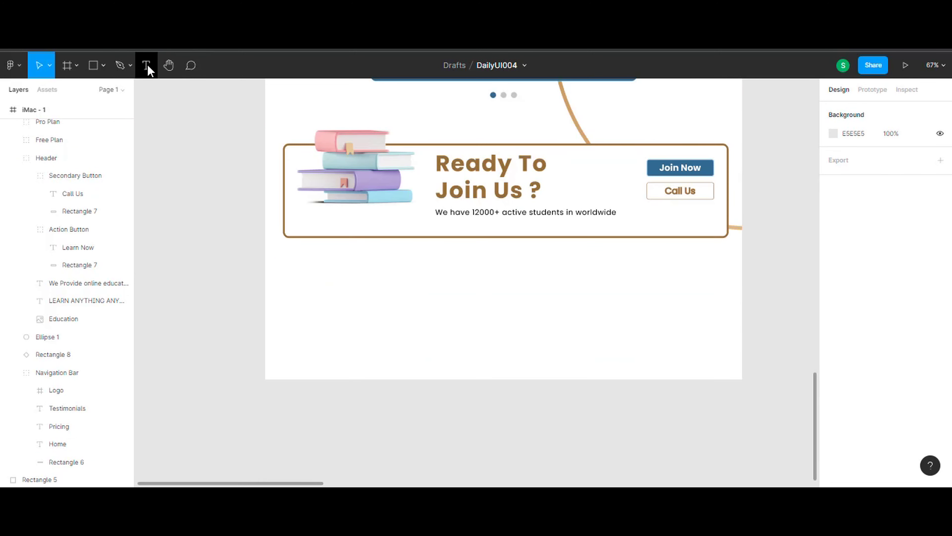
left_click(101, 67)
left_click(75, 88)
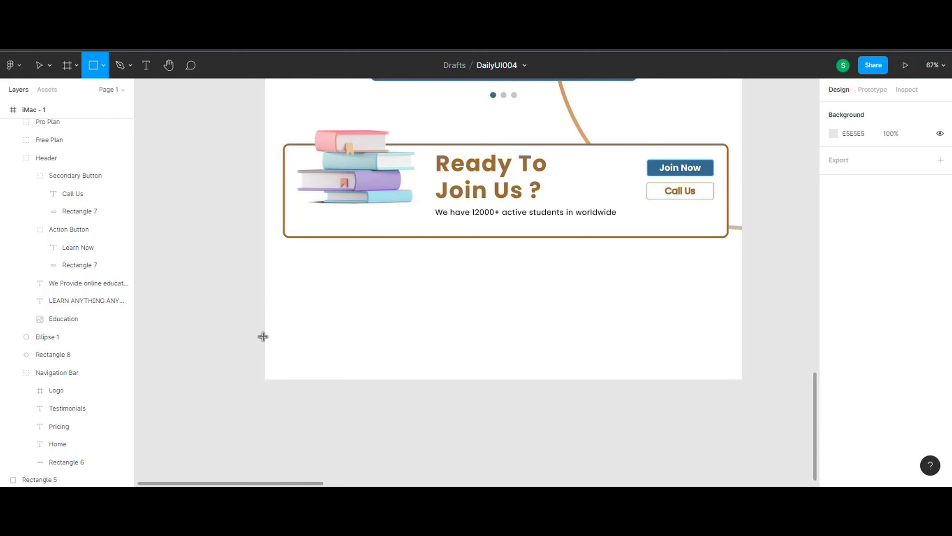
left_click_drag(265, 344, 742, 379)
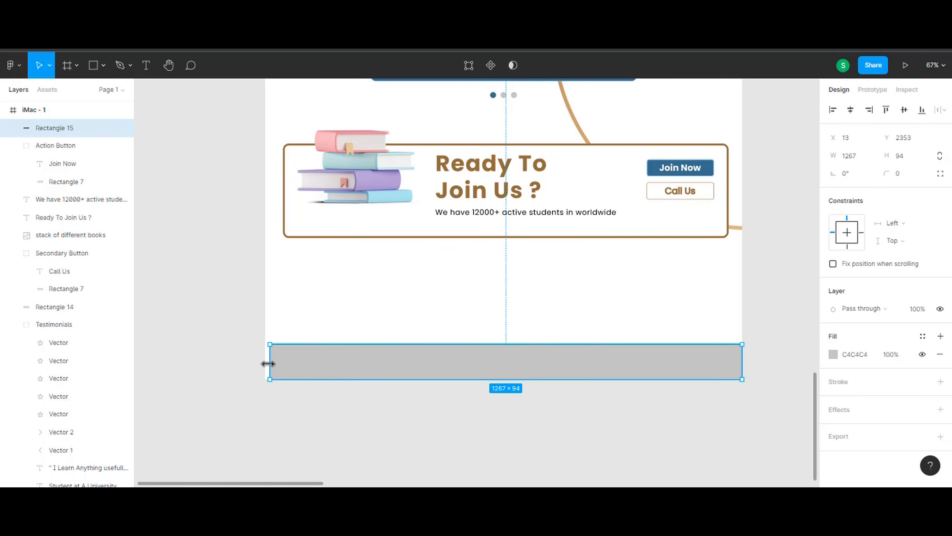
left_click_drag(516, 342, 516, 355)
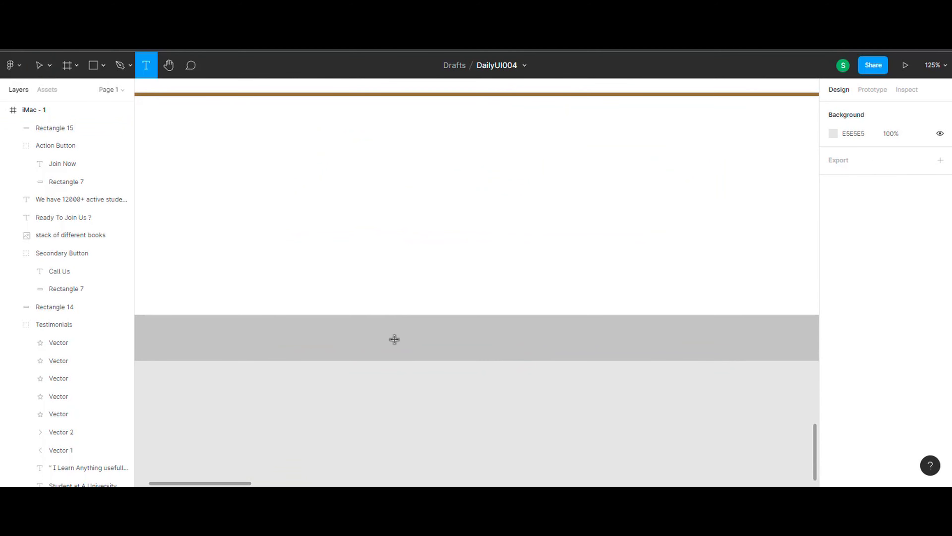
- Add the 'Copyright 2022 Lorem Ipsum' text centred inside the footer band
left_click(394, 339)
type("C")
key("Escape")
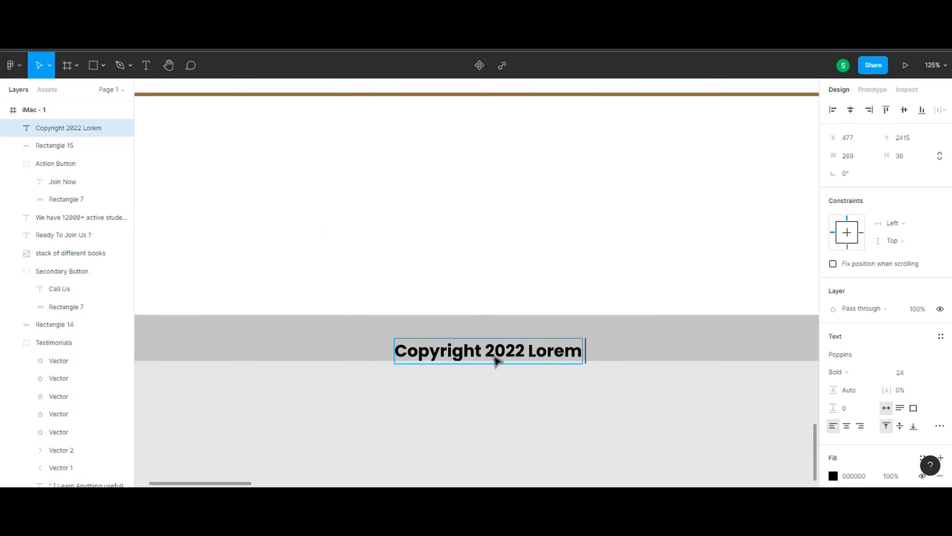
left_click_drag(549, 358, 544, 345)
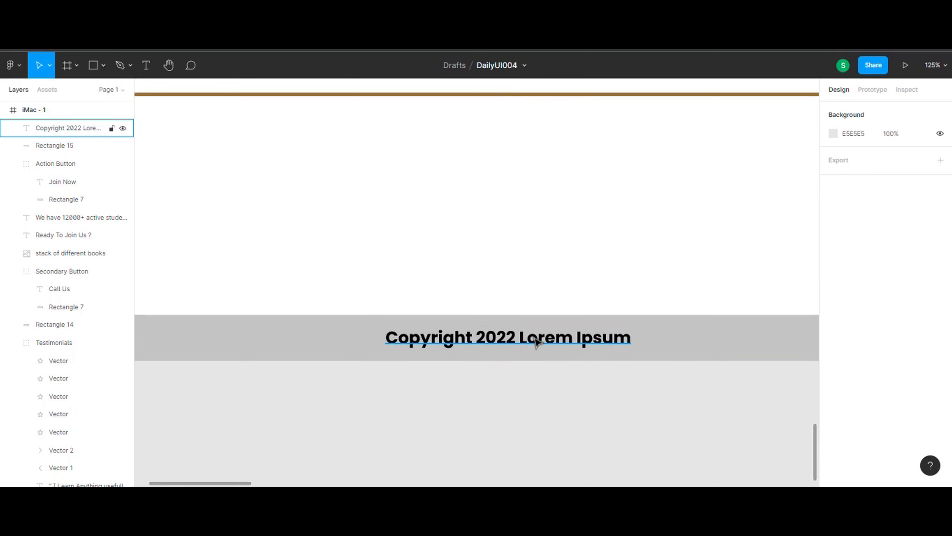
- Fill the footer band with dark blue 406991 and the copyright text with white FFFFFF
left_click(54, 145)
scroll(727, 392, "down", 5)
scroll(728, 392, "down", 3)
left_click(833, 354)
left_click(726, 434)
scroll(630, 420, "up", 5)
left_click(642, 439)
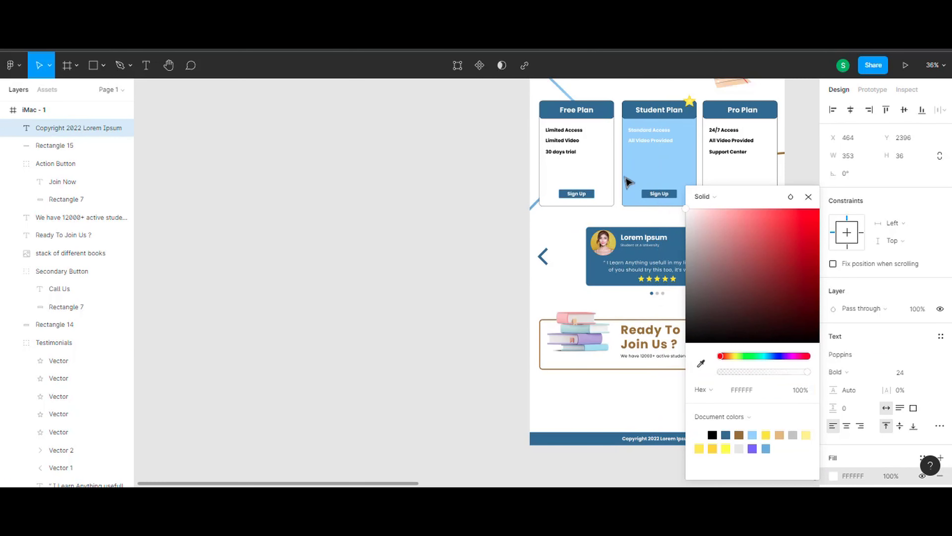
left_click(367, 366)
scroll(673, 320, "up", 3)
scroll(674, 319, "up", 5)
scroll(742, 323, "up", 3)
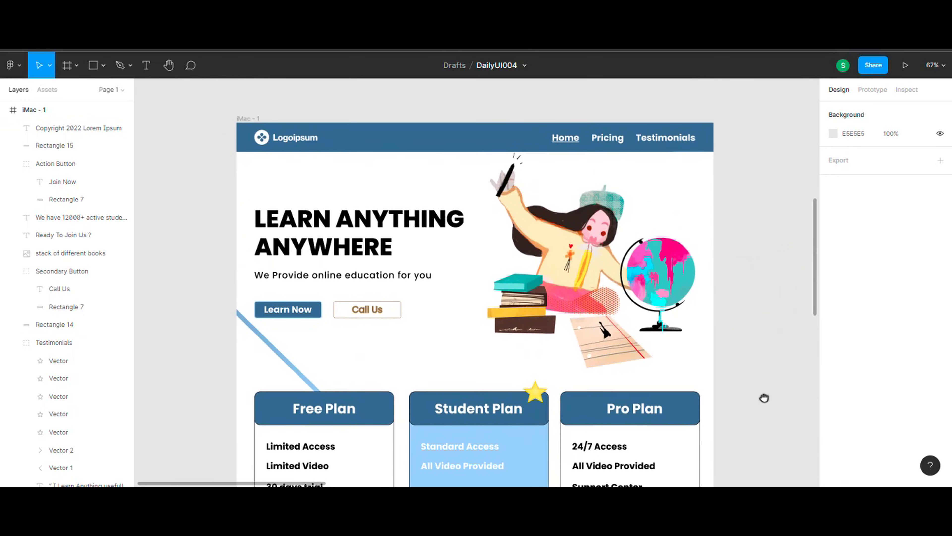
scroll(765, 398, "down", 3)
scroll(759, 276, "down", 5)
scroll(753, 326, "down", 3)
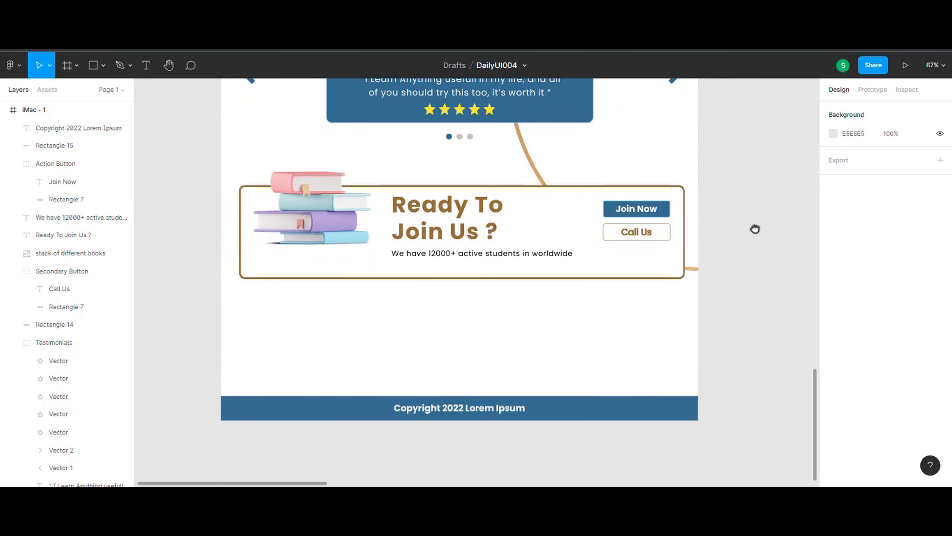
scroll(755, 227, "up", 4)
scroll(770, 283, "up", 4)
left_click_drag(769, 332, 765, 354)
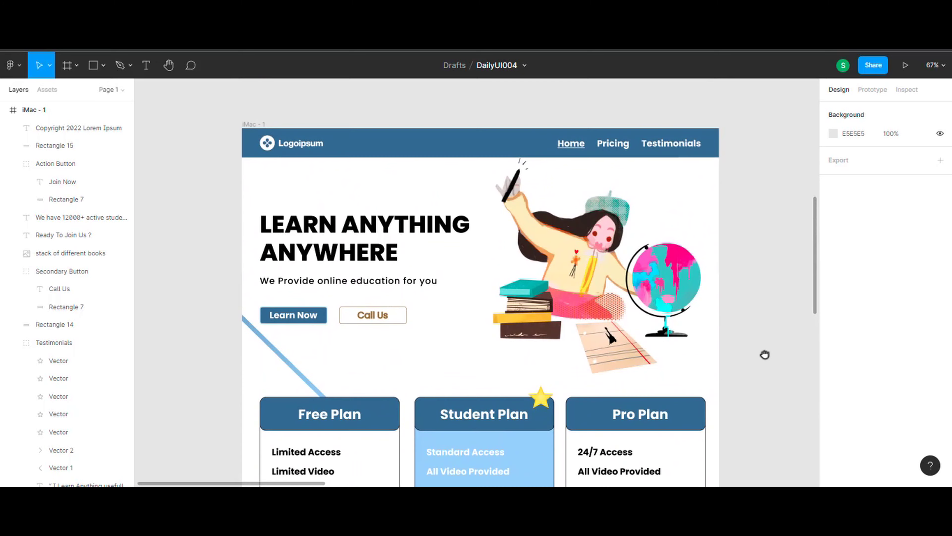